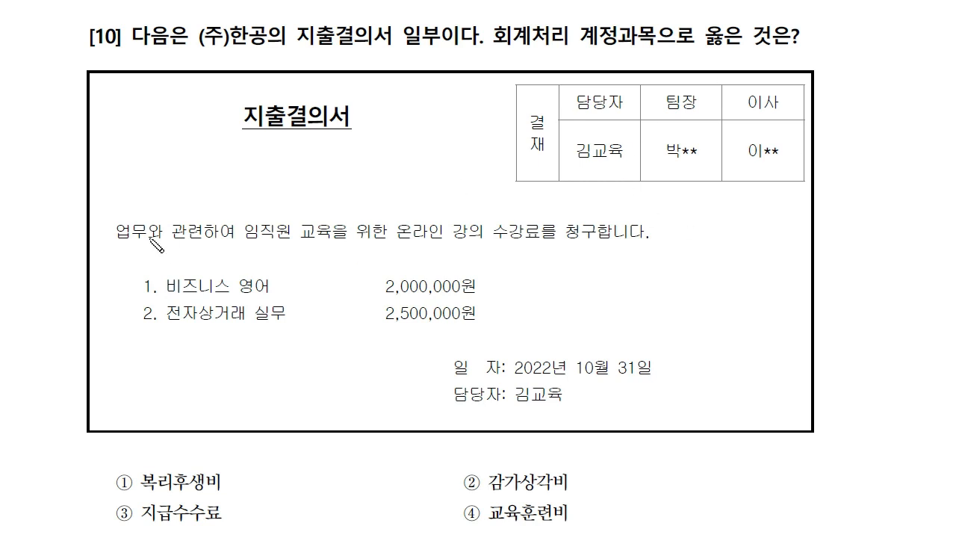
Annotate the employee training fee question, marking ④ 교육훈련비 as the answer, then clear the pen marks.
drag(243, 239, 552, 244)
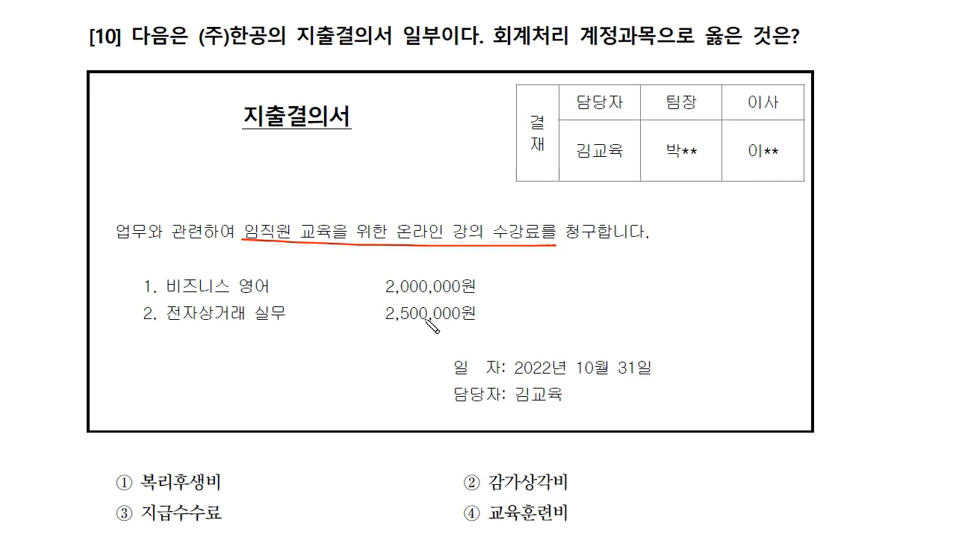
mouse_move(328, 236)
mouse_down()
mouse_move(303, 245)
mouse_move(335, 238)
mouse_move(393, 463)
mouse_move(468, 532)
mouse_up()
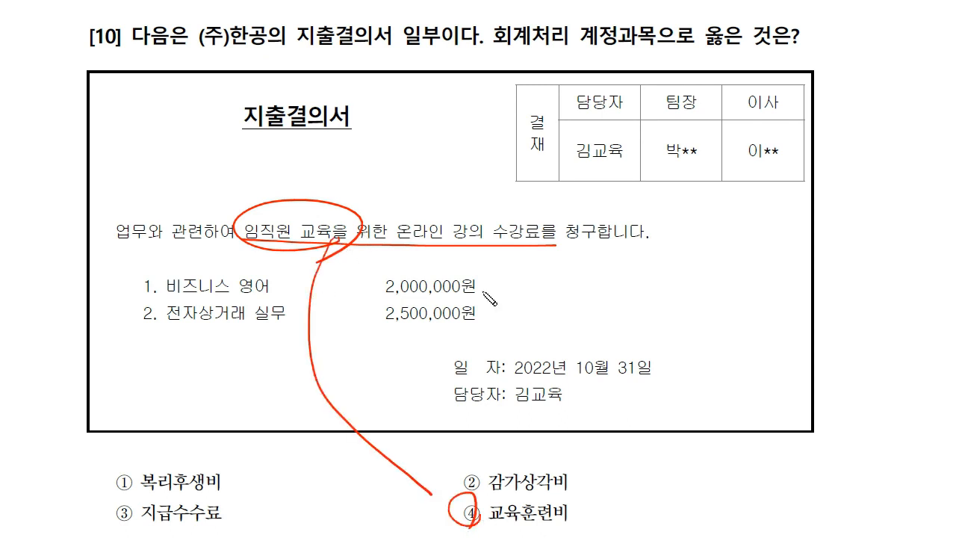
drag(493, 281, 512, 278)
mouse_move(491, 312)
mouse_down()
mouse_move(510, 306)
mouse_move(521, 327)
mouse_up()
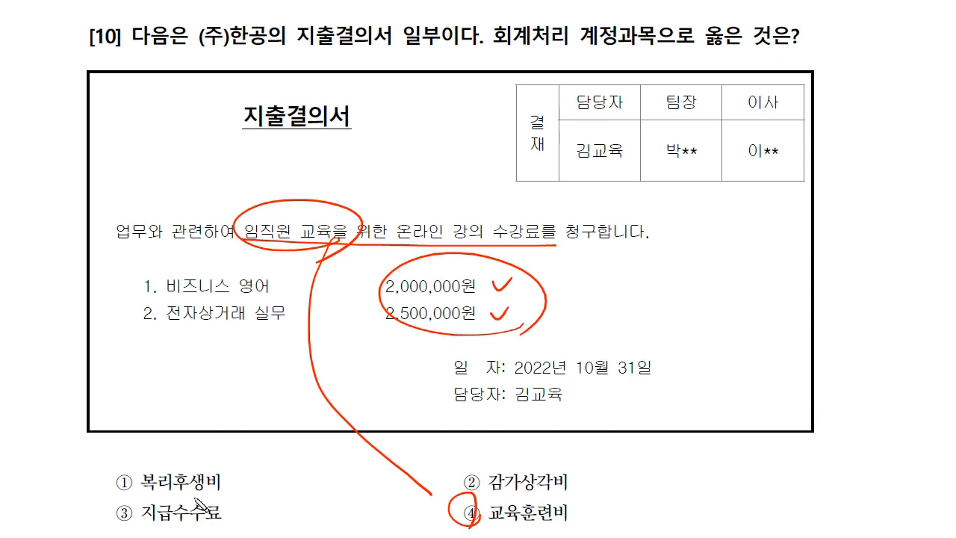
drag(111, 484, 228, 481)
drag(460, 486, 586, 482)
drag(110, 514, 237, 512)
mouse_move(581, 526)
mouse_down()
mouse_move(601, 523)
mouse_move(582, 524)
mouse_up()
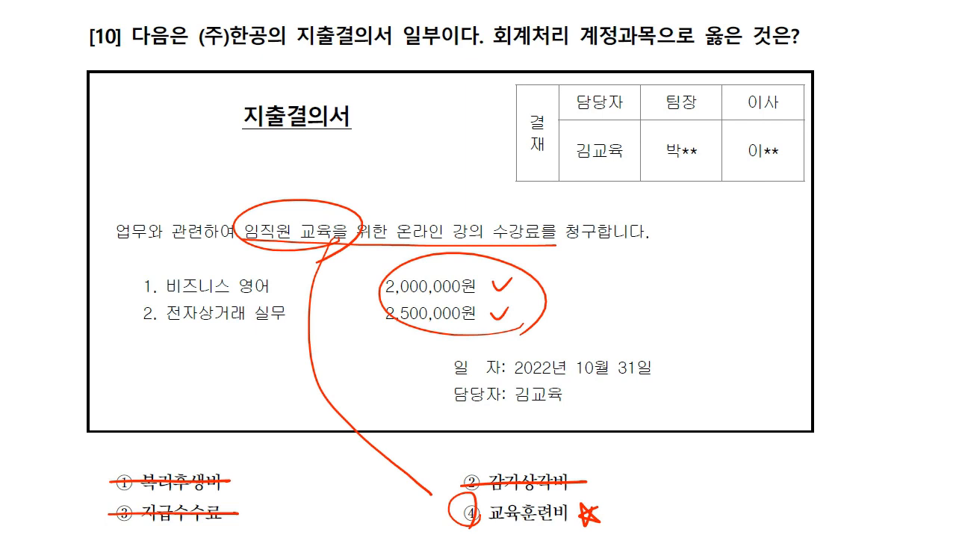
key(e)
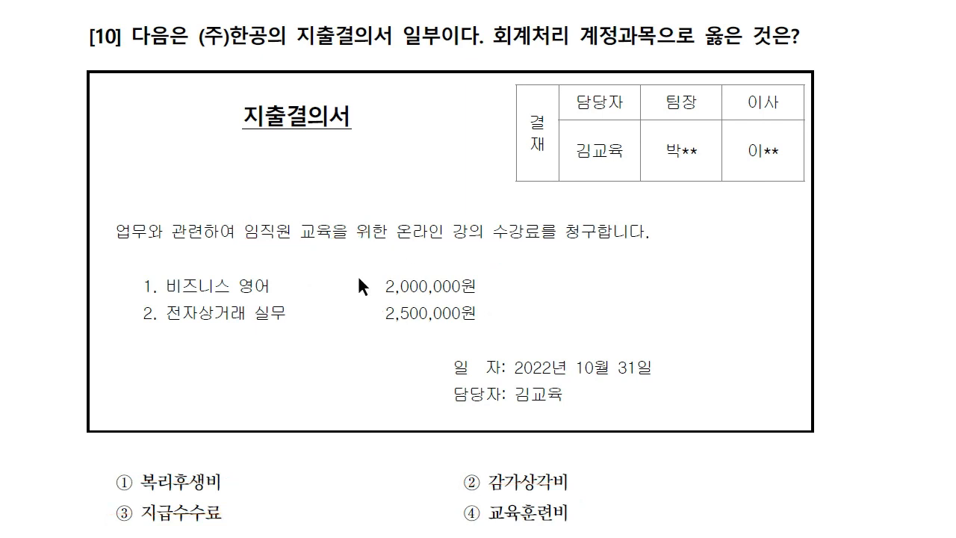
Scroll to 실무수행 1's business registration certificate and bring Smart A back in front.
scroll(478, 269, down, 12)
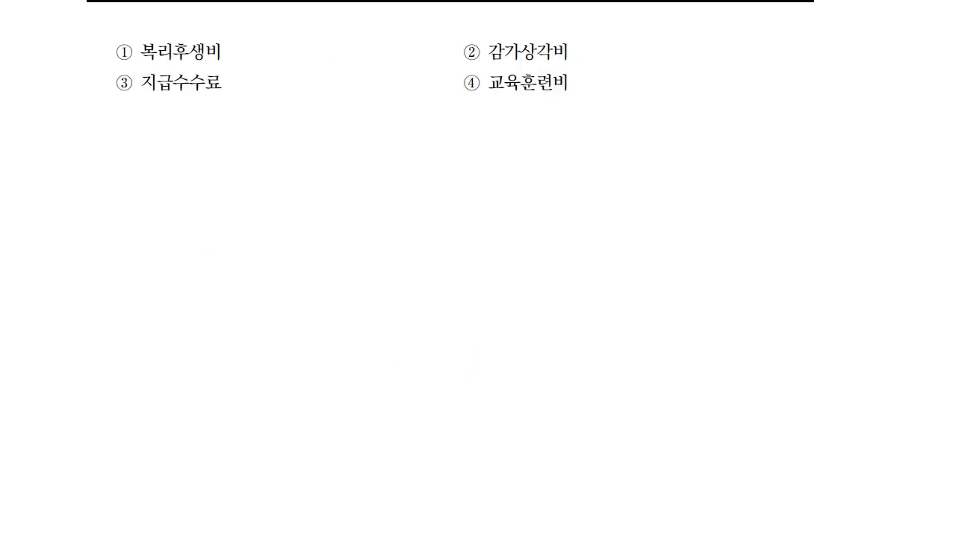
scroll(477, 269, down, 10)
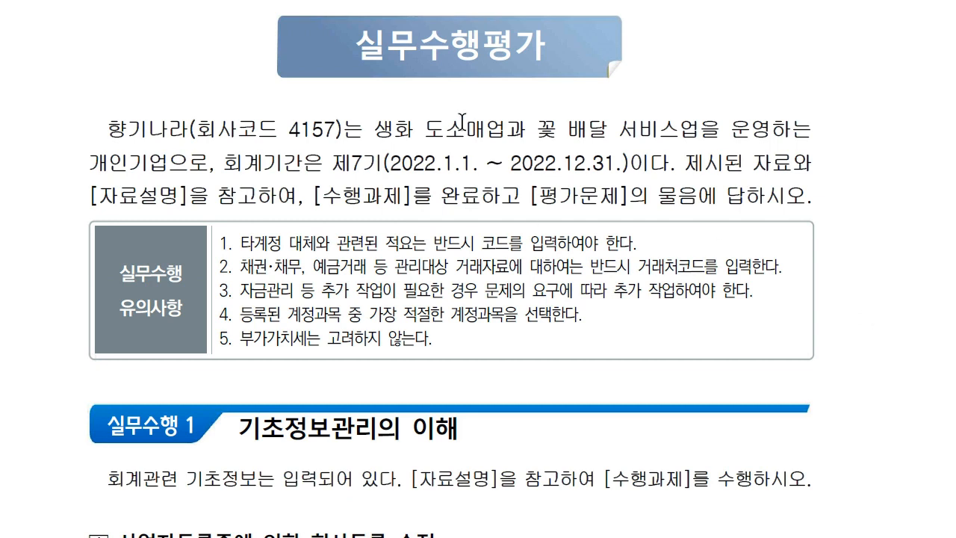
scroll(357, 317, down, 7)
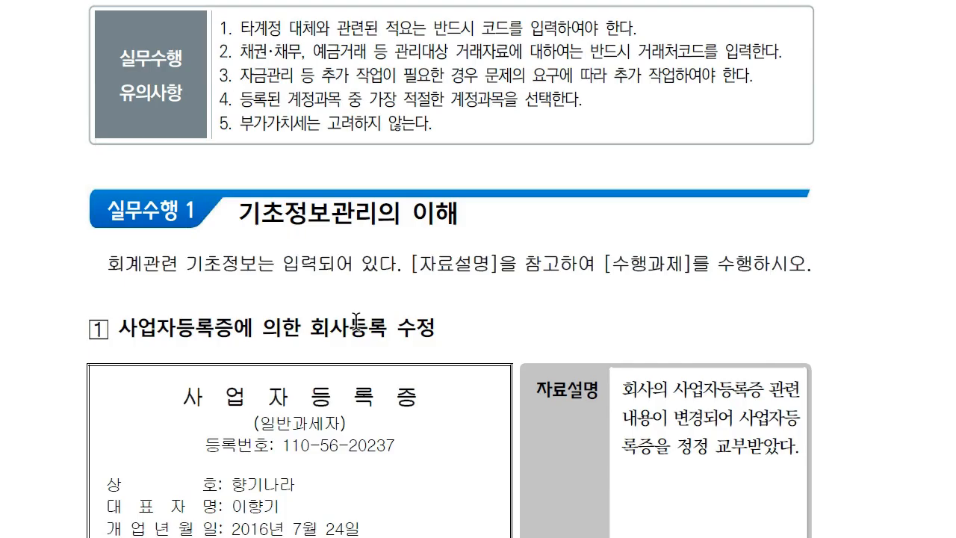
scroll(355, 314, down, 1)
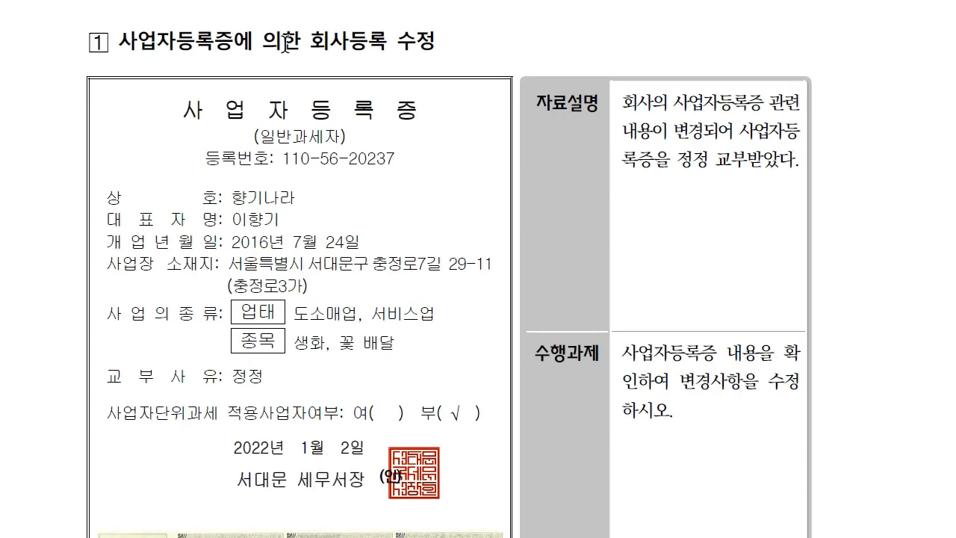
scroll(391, 268, down, 1)
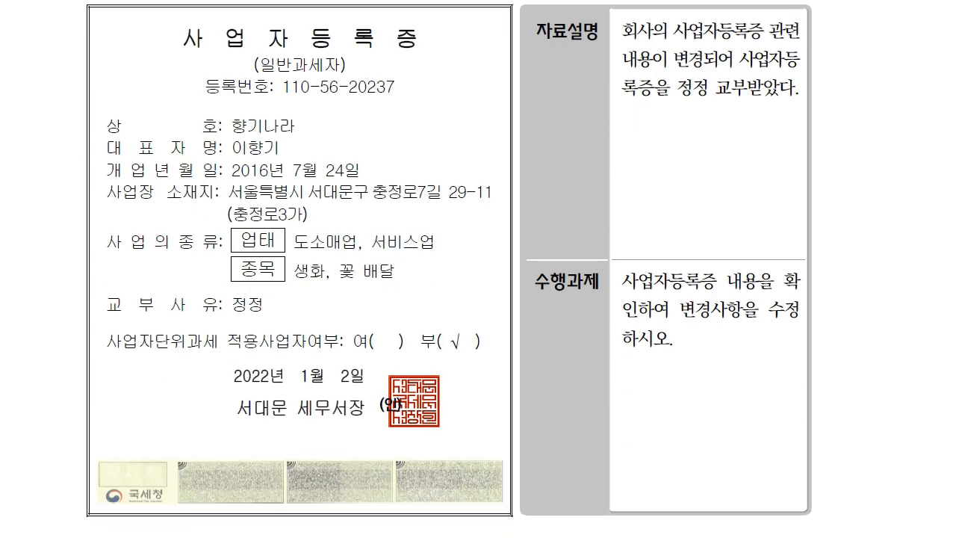
key(alt+Tab)
drag(443, 25, 407, 104)
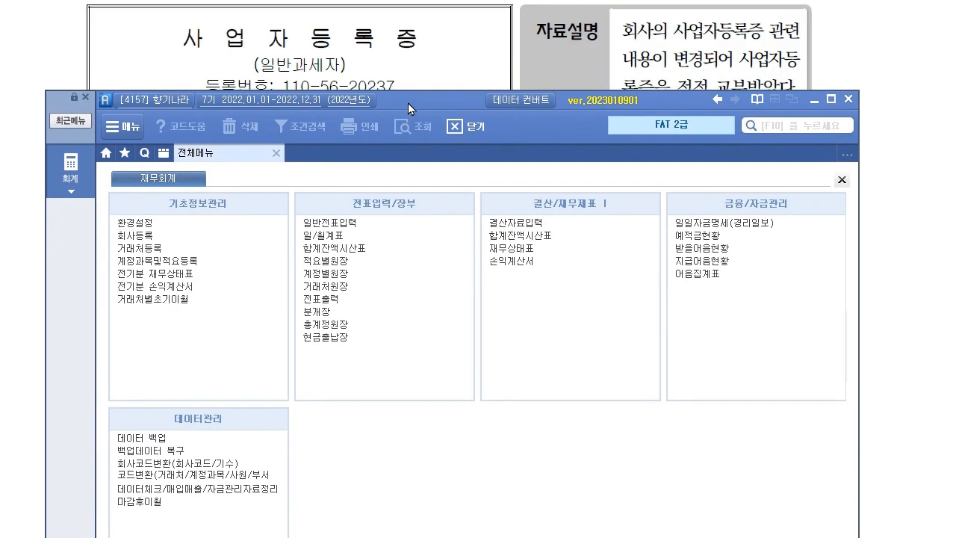
Open 회사등록 and compare its business number, representative, 업태 and 종목 with the certificate.
click(156, 236)
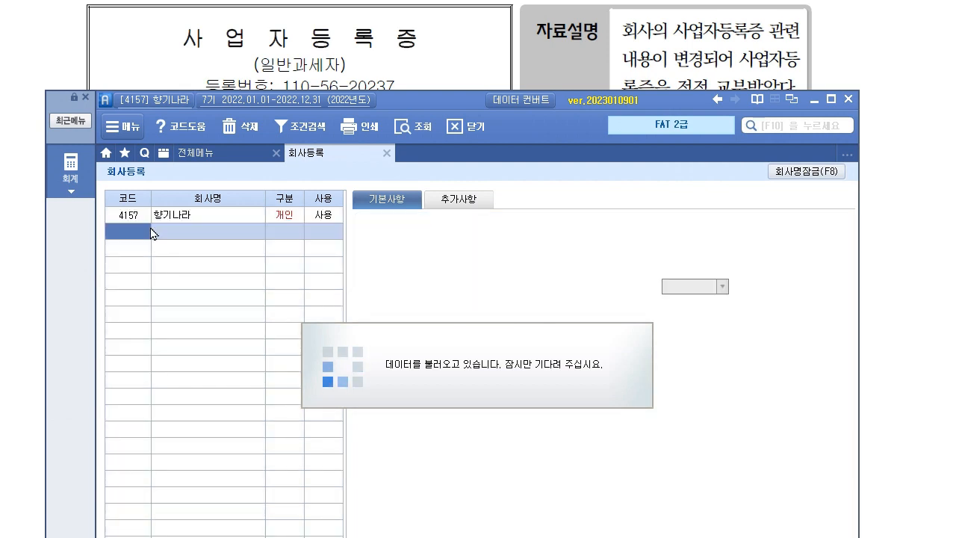
drag(457, 104, 447, 404)
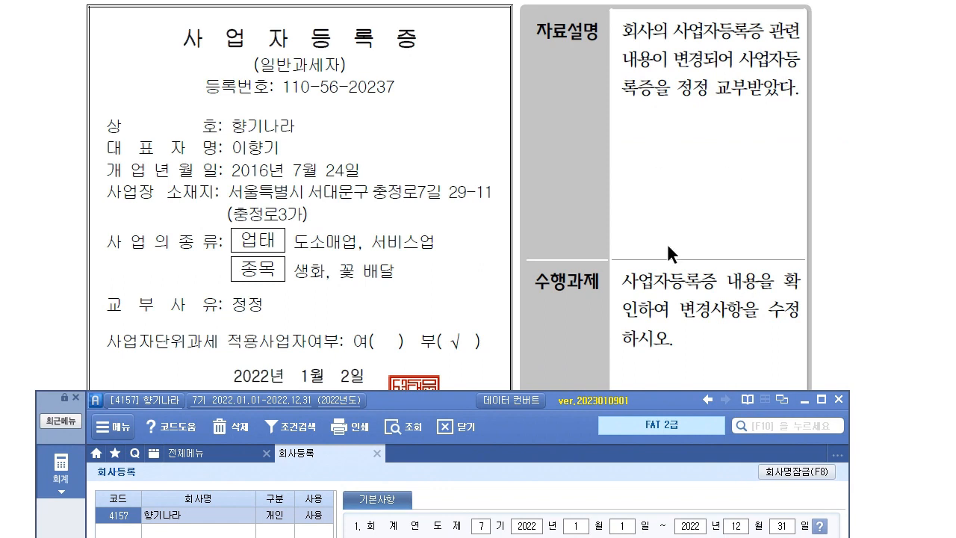
drag(454, 389, 287, 151)
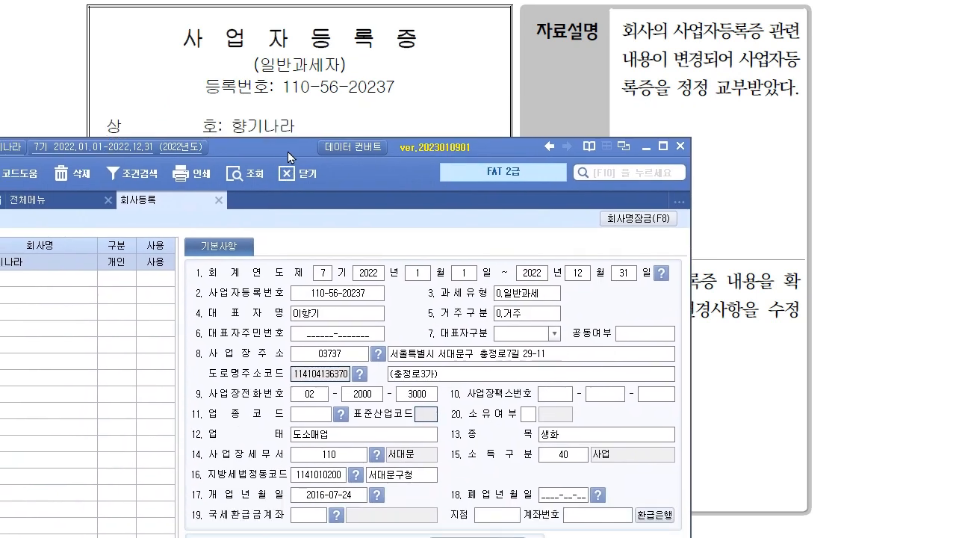
click(360, 297)
drag(281, 147, 304, 234)
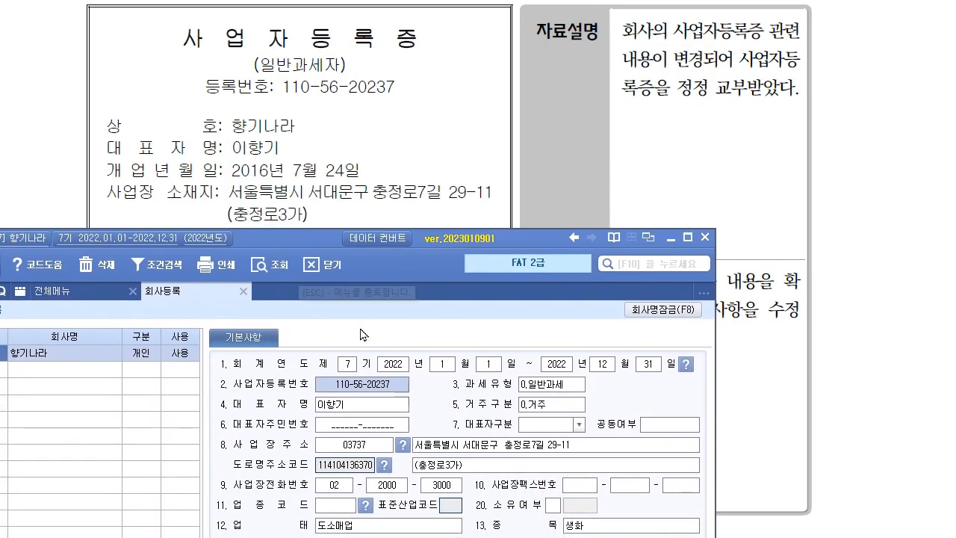
drag(315, 244, 341, 133)
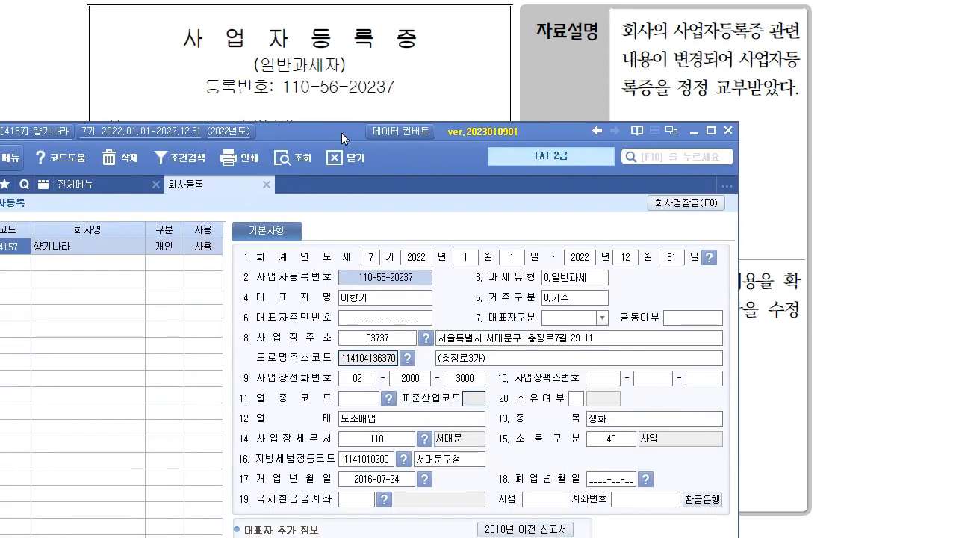
Change the 업태 entry to 도소매업, 서비스업.
click(477, 424)
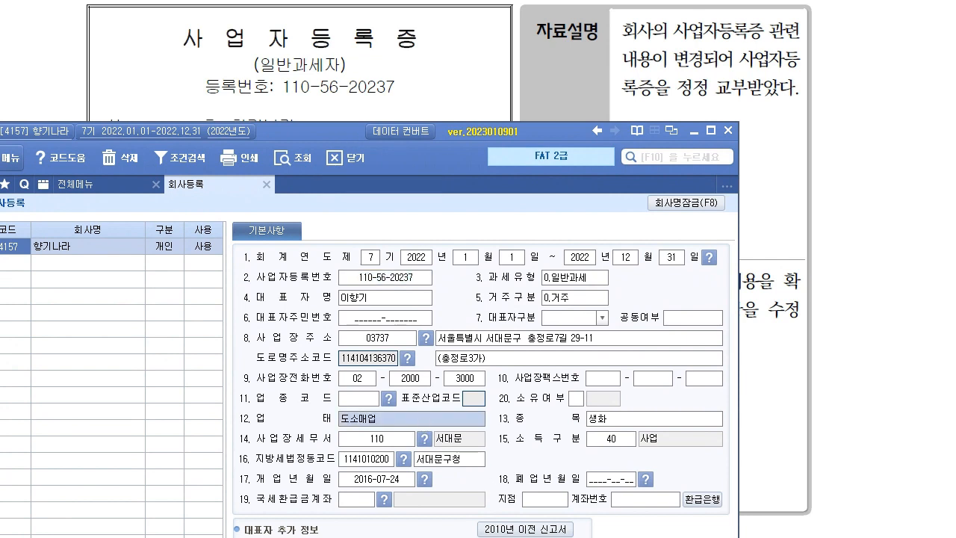
click(394, 421)
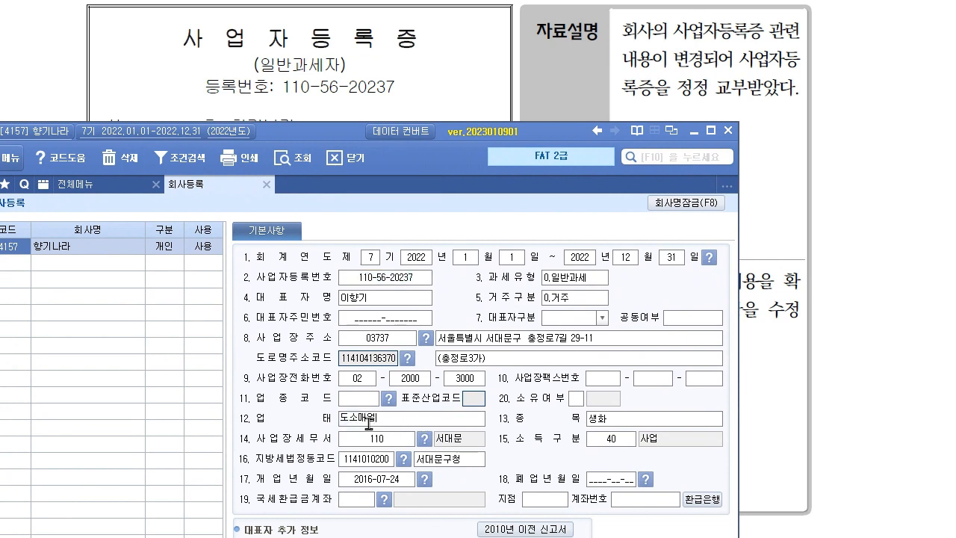
text(, 서비스업)
key(Return)
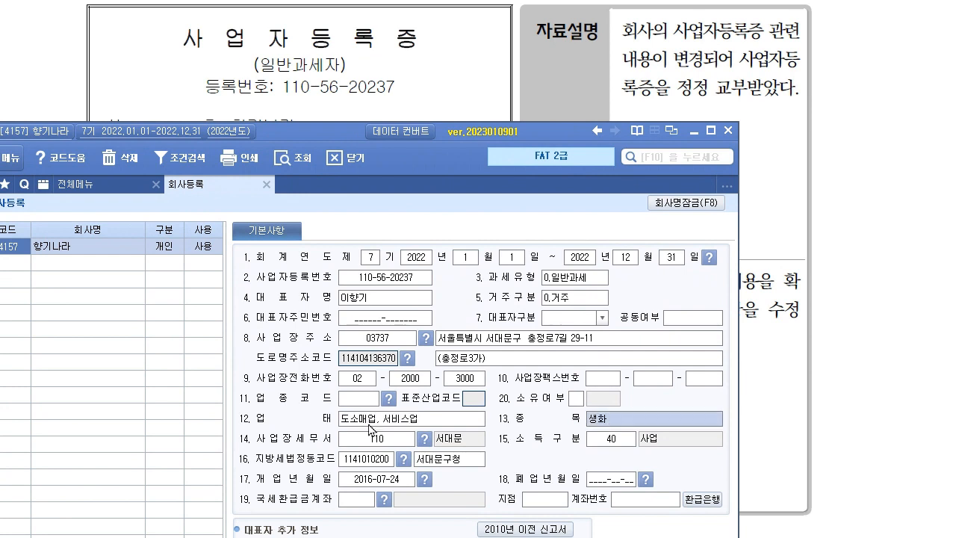
Change the 종목 entry to 생화, 꽃배달 and close the 회사등록 screen.
click(658, 423)
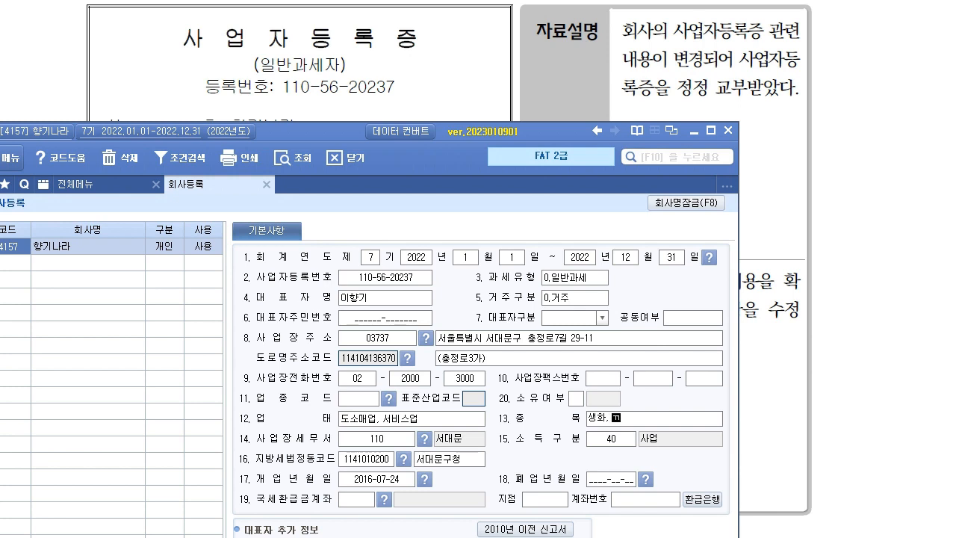
text(, 꽃밷)
key(Return)
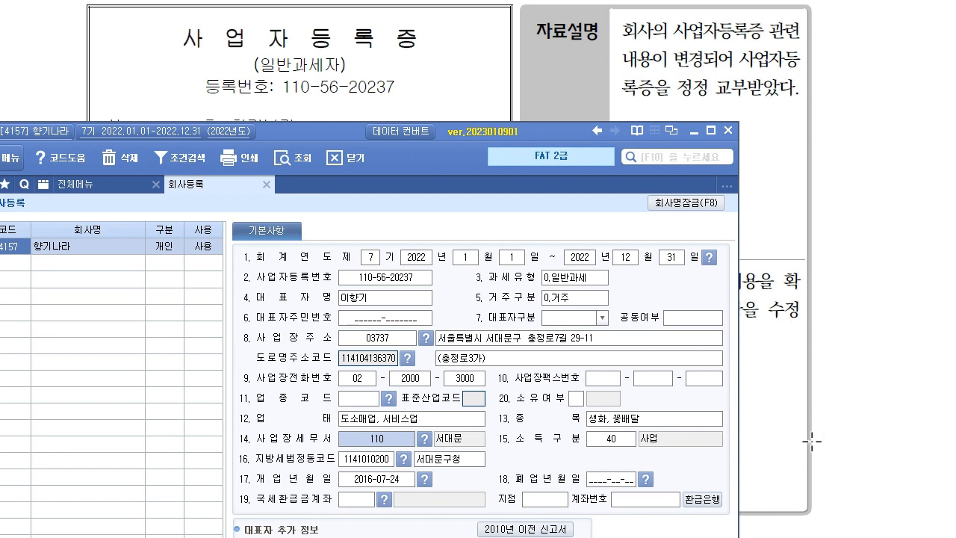
drag(311, 133, 404, 91)
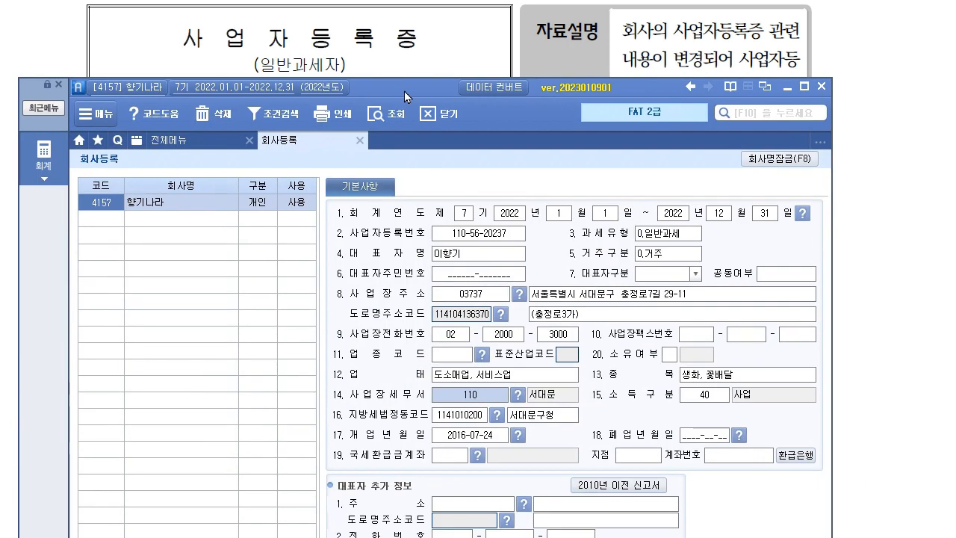
click(359, 141)
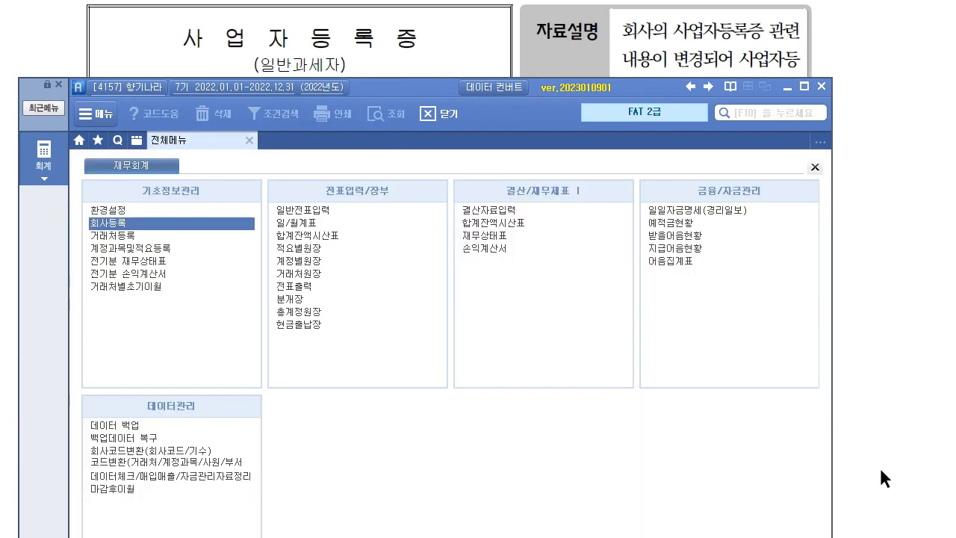
Scroll the exam document to the 제6기 전기분 재무상태표 and return to Smart A.
click(876, 468)
scroll(889, 474, down, 10)
scroll(791, 379, down, 2)
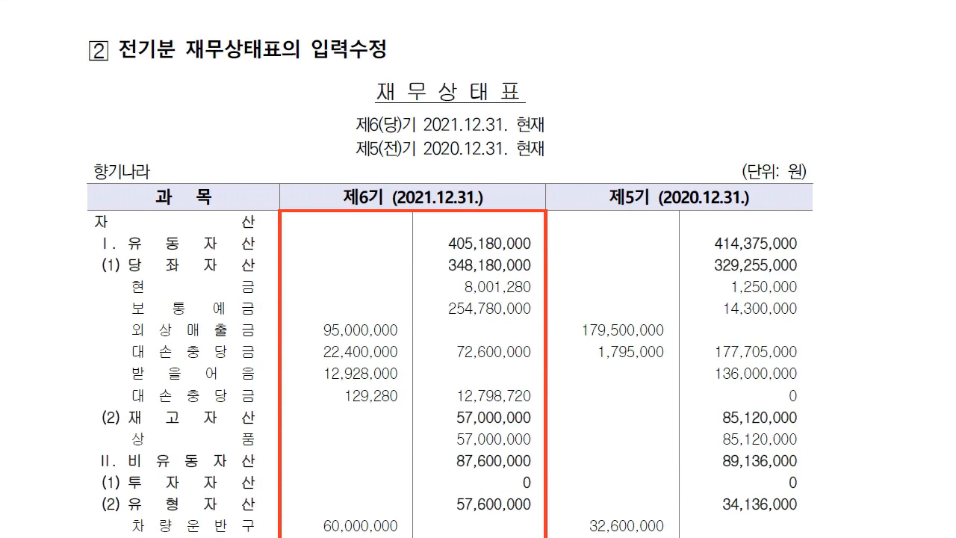
scroll(300, 138, down, 5)
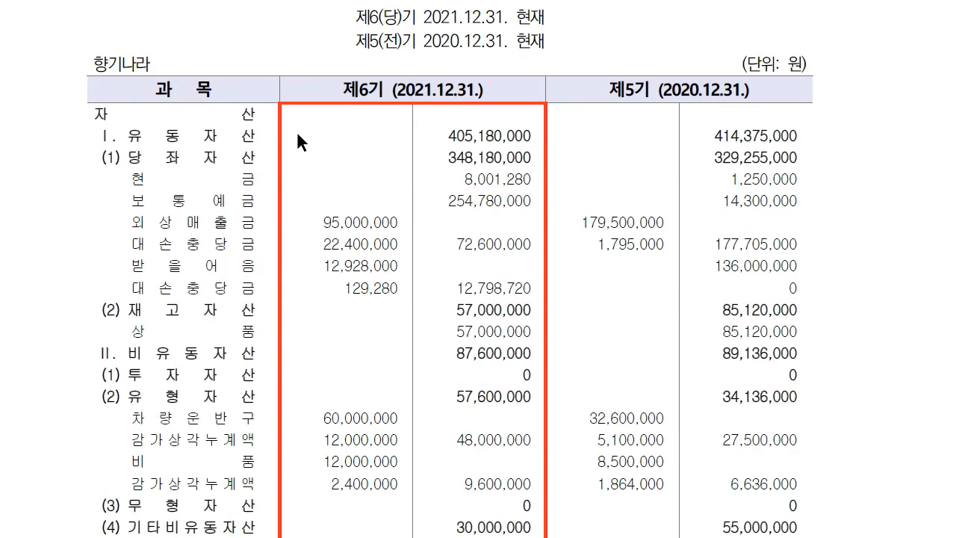
key(alt+Tab)
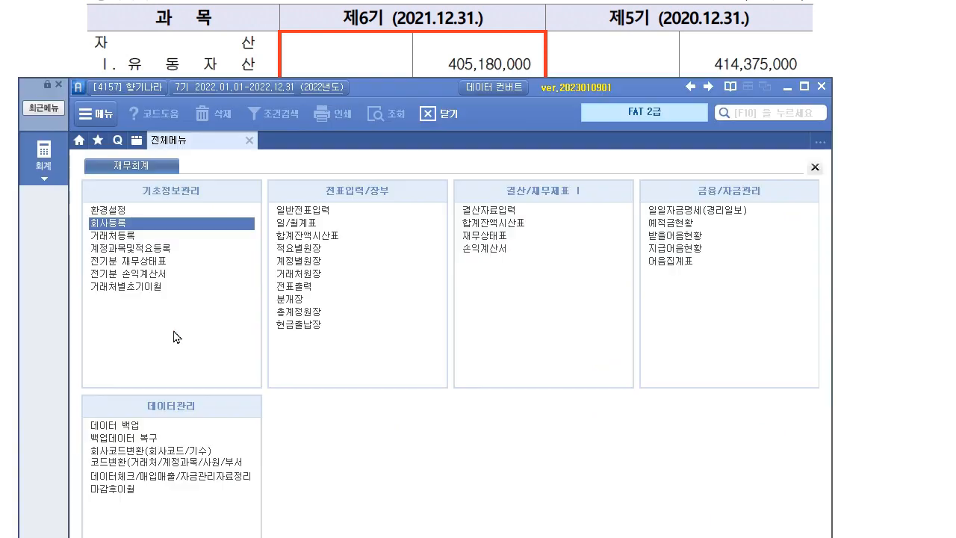
Open 전기분 재무상태표 and check 유동자산 405,309,280, 당좌자산 348,309,280 and cash 8,001,280.
click(118, 260)
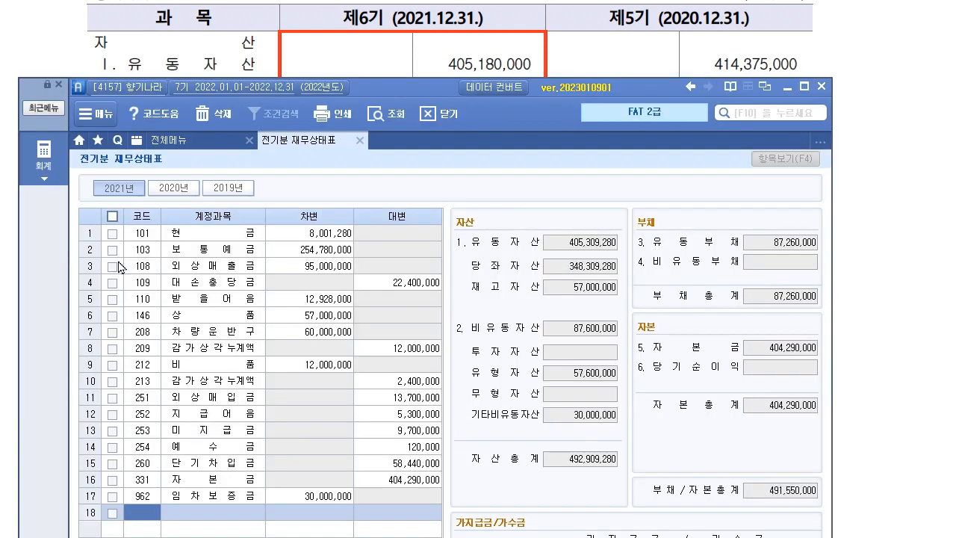
drag(395, 94, 383, 112)
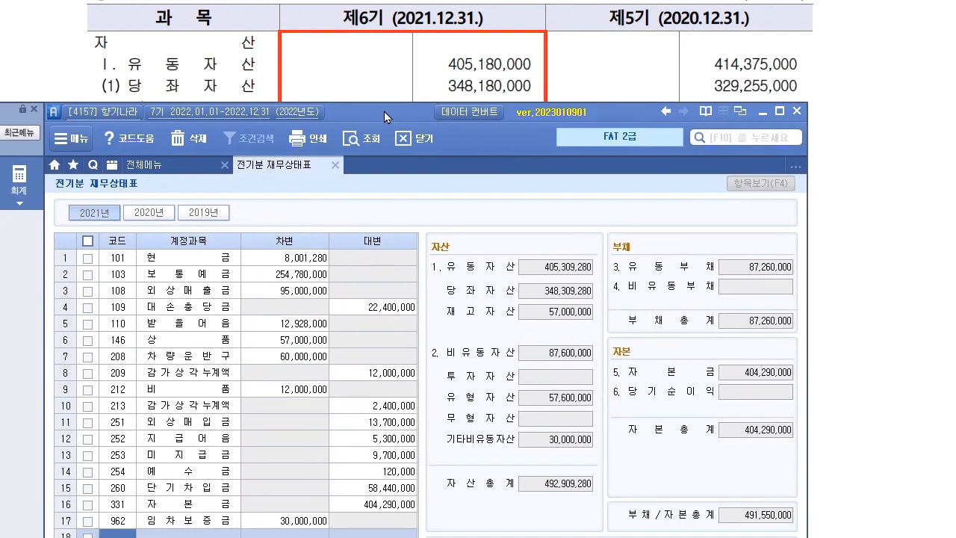
click(570, 272)
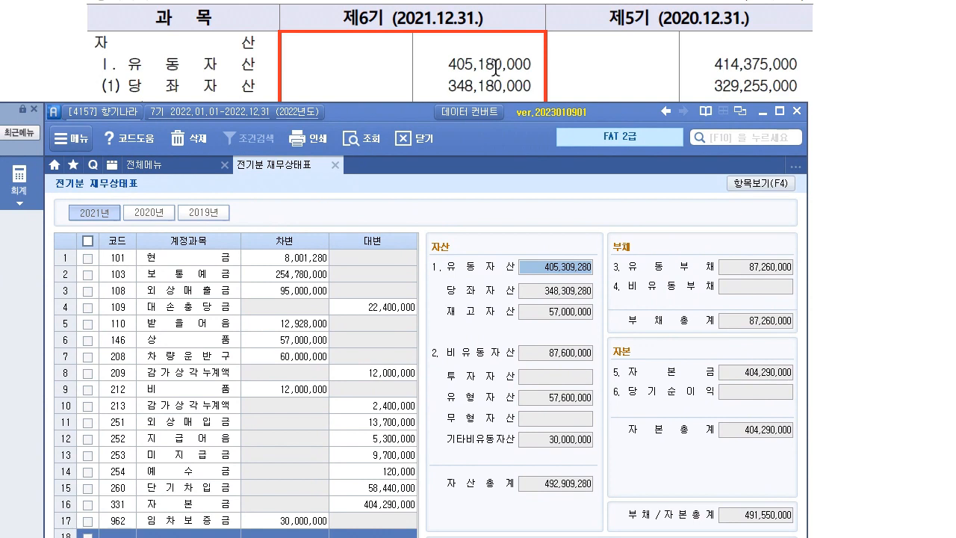
click(572, 293)
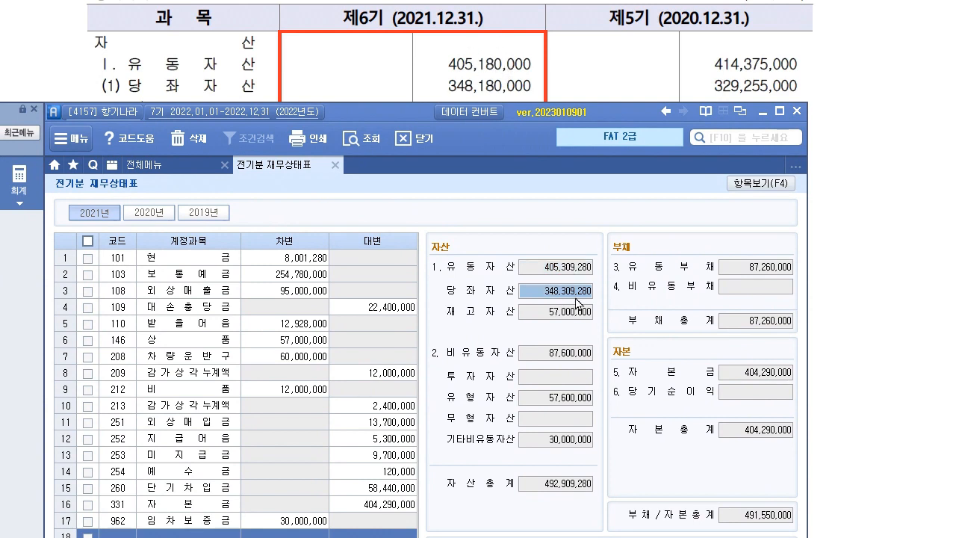
drag(354, 115, 903, 25)
click(694, 183)
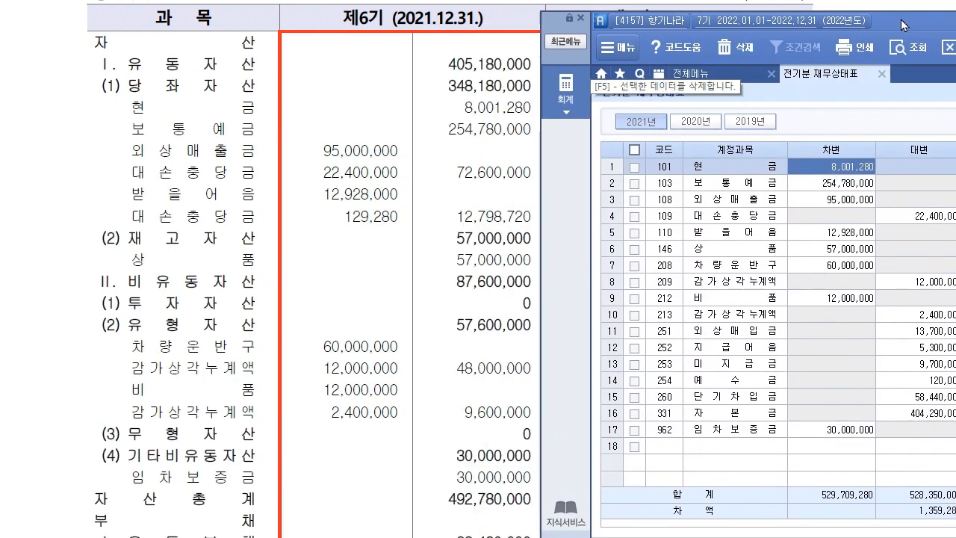
click(861, 186)
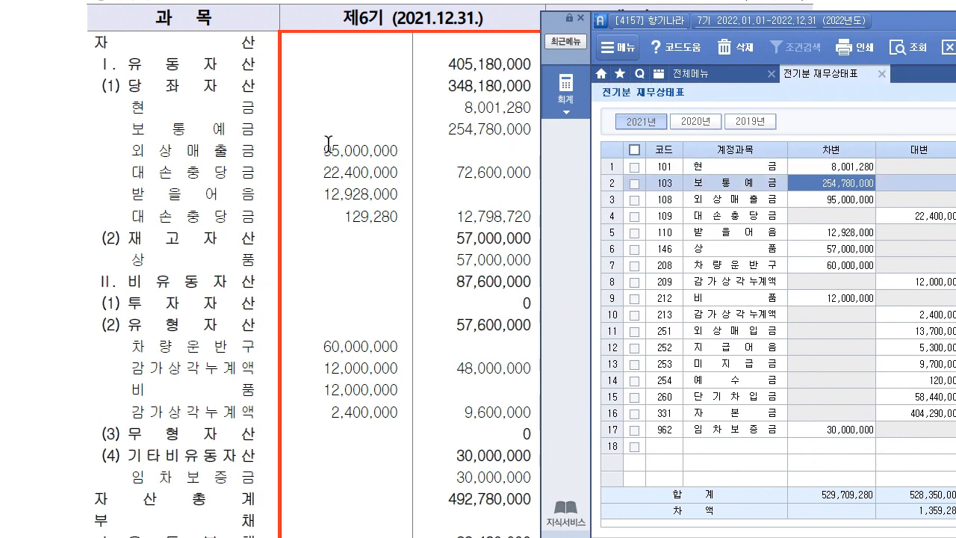
click(826, 205)
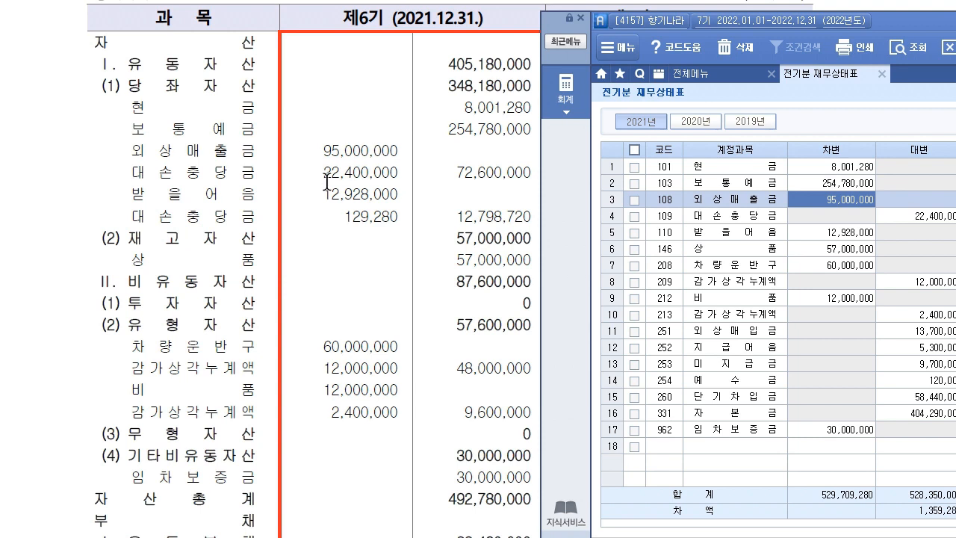
click(923, 202)
key(Left)
click(852, 236)
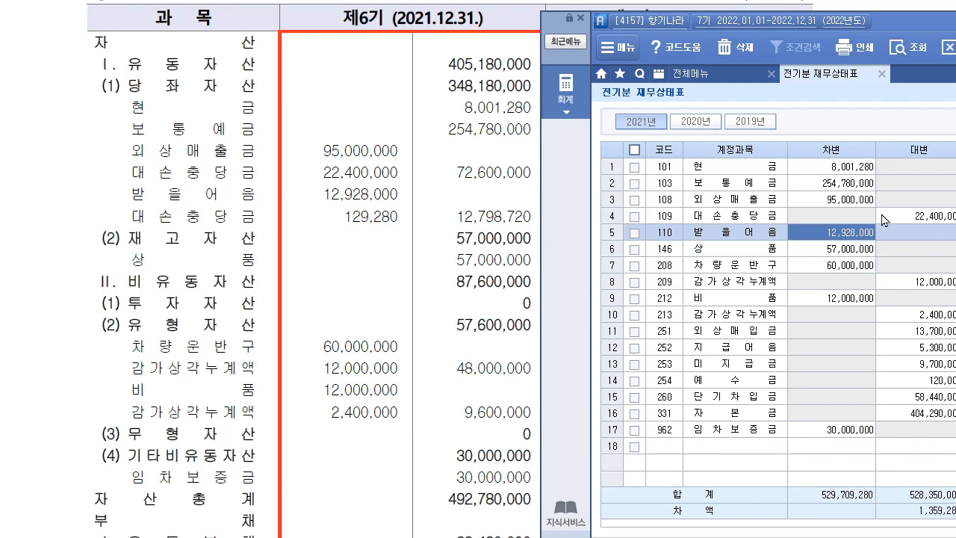
click(677, 449)
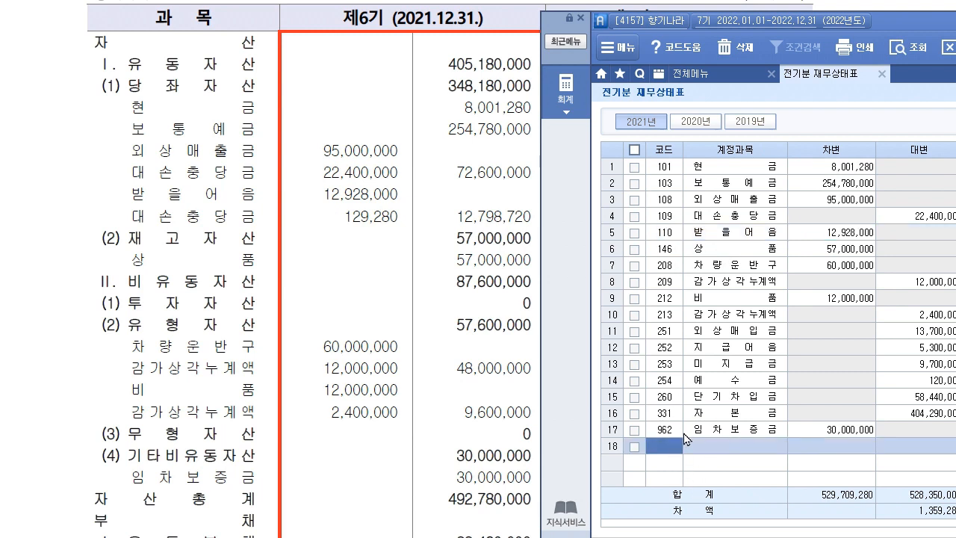
click(670, 237)
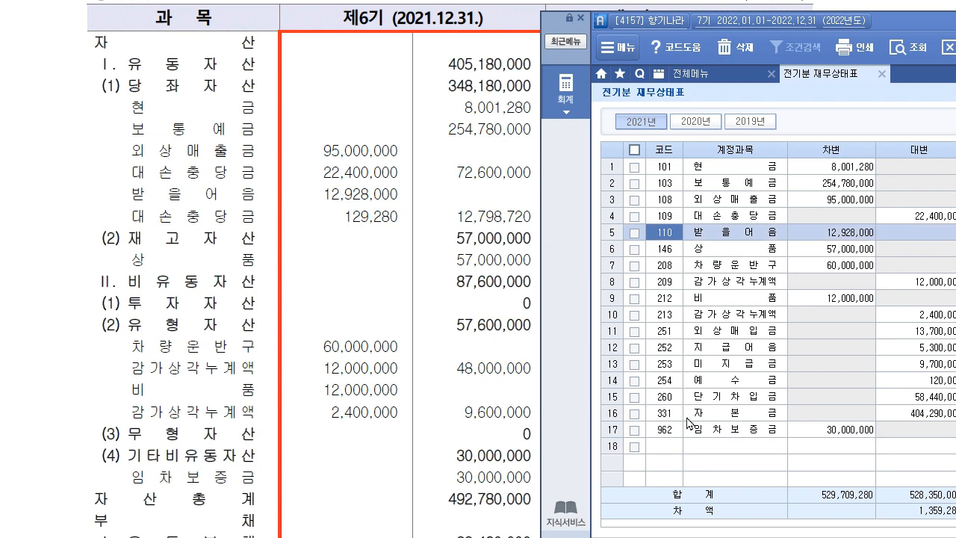
Add 대손충당금 (111) with a 129,280 credit in row 18.
click(677, 449)
text(111)
key(Return)
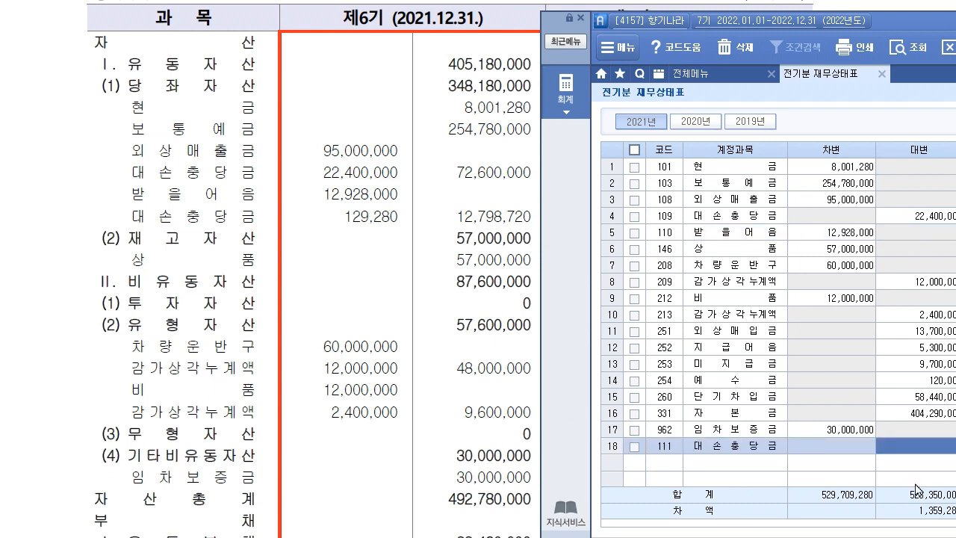
text(12)
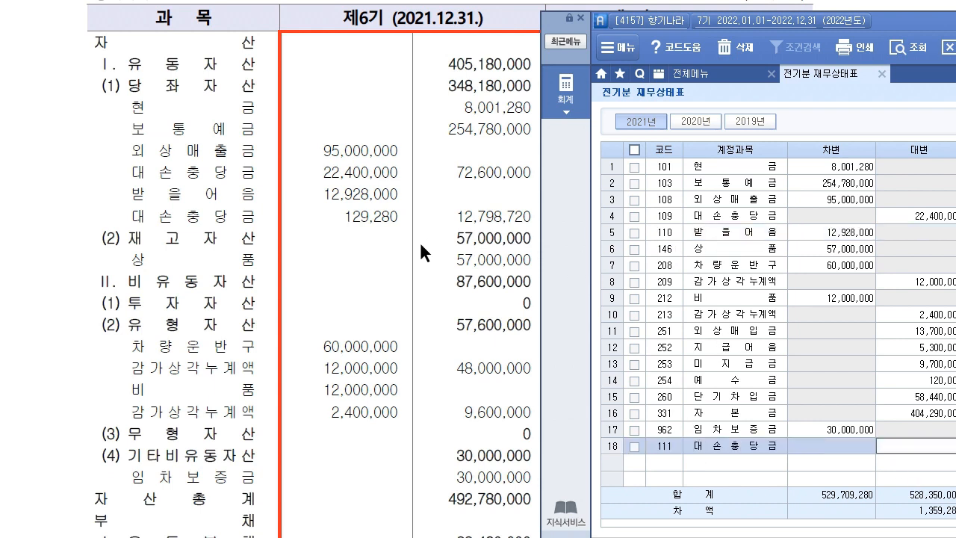
text(9280)
key(Return)
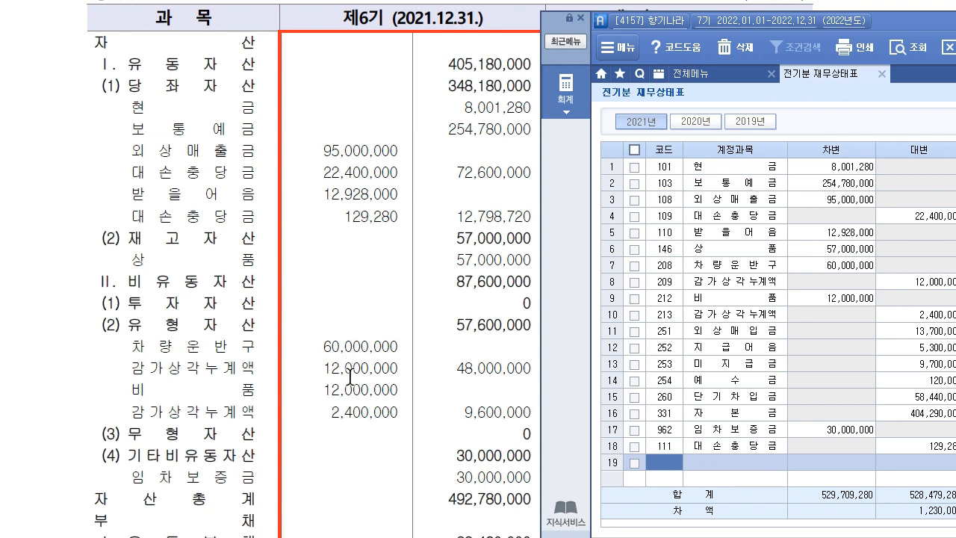
Review the 비품, 감가상각누계액 and 임차보증금 rows and correct 예수금's credit from 120,000 to 1,350,000.
click(855, 302)
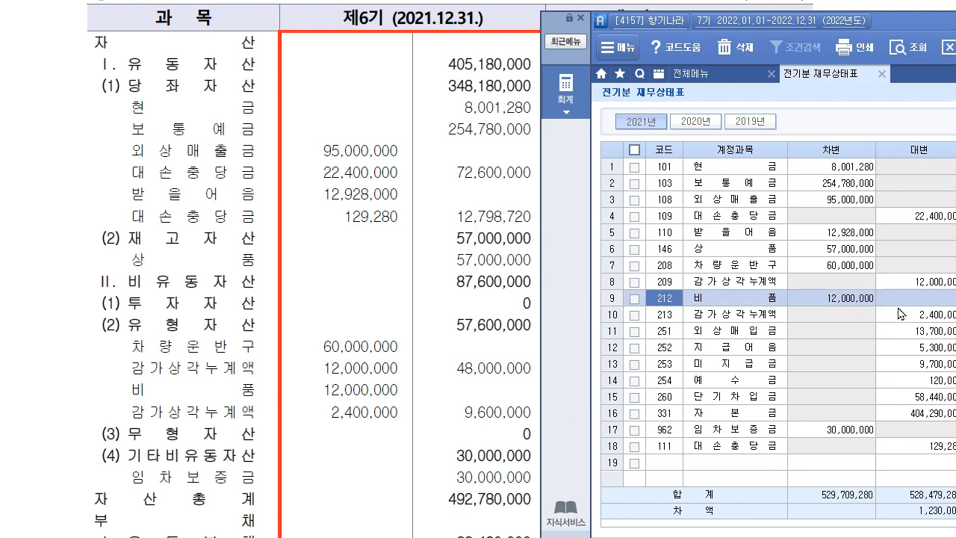
click(925, 319)
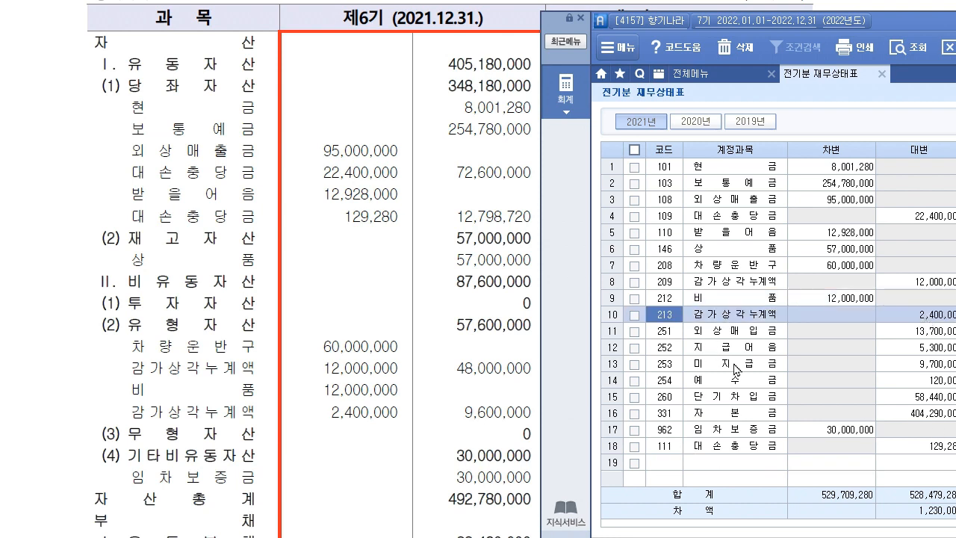
click(868, 433)
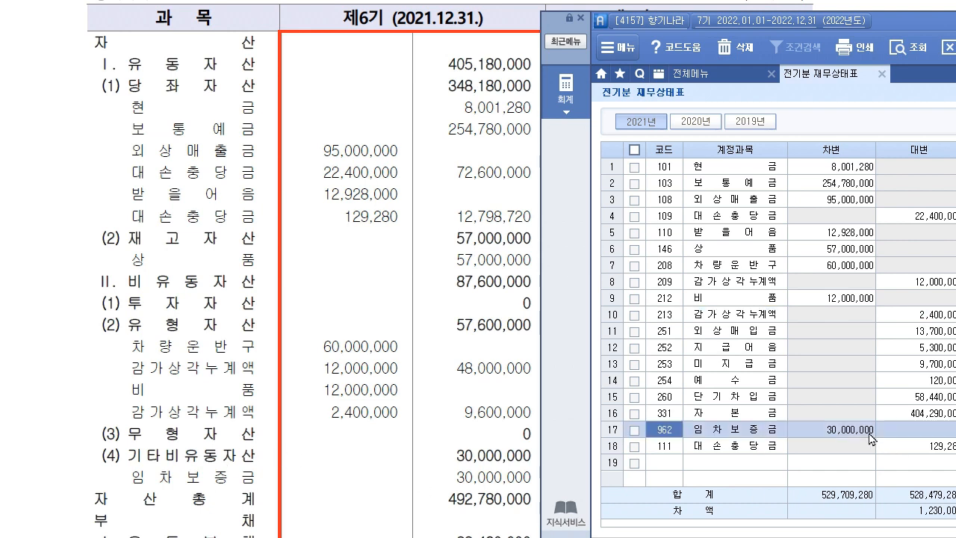
scroll(280, 458, down, 3)
scroll(280, 458, down, 5)
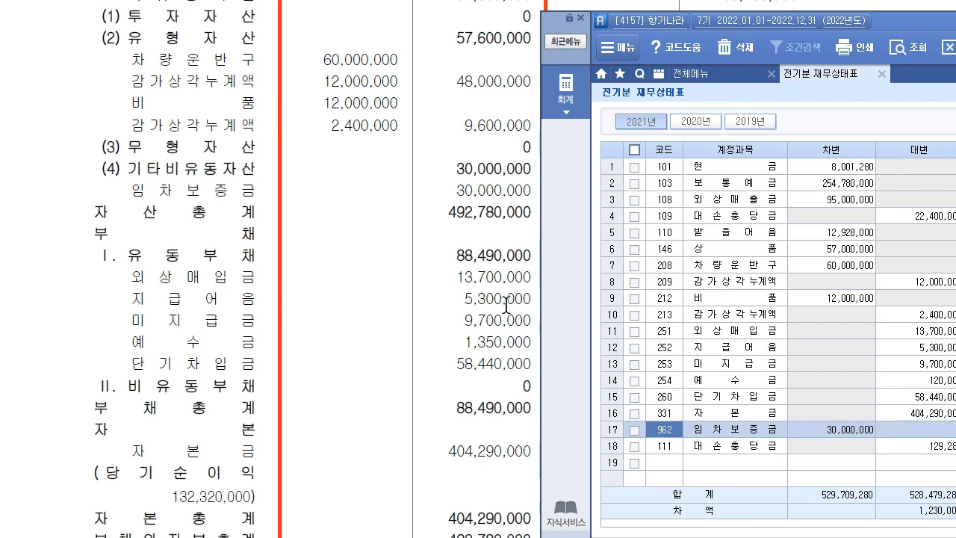
click(742, 388)
click(924, 382)
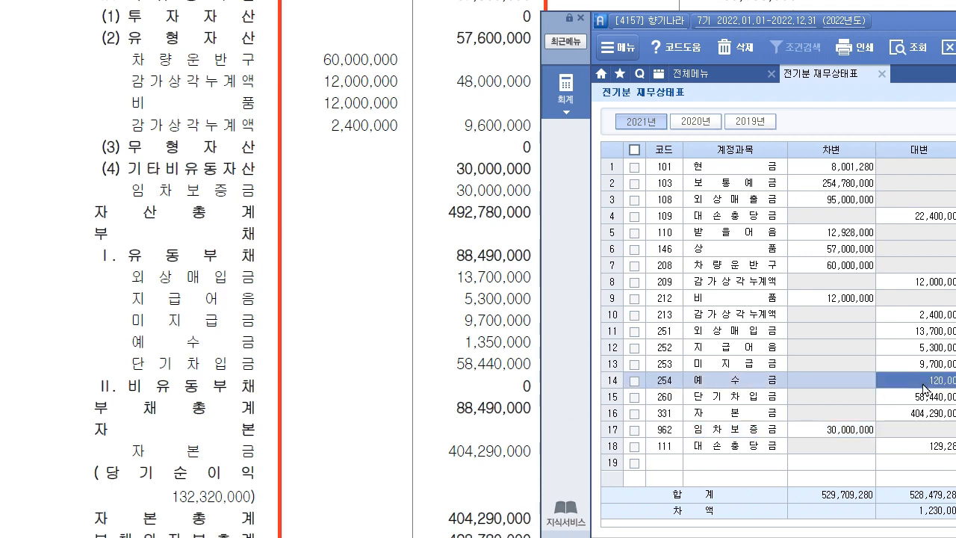
text(1350000)
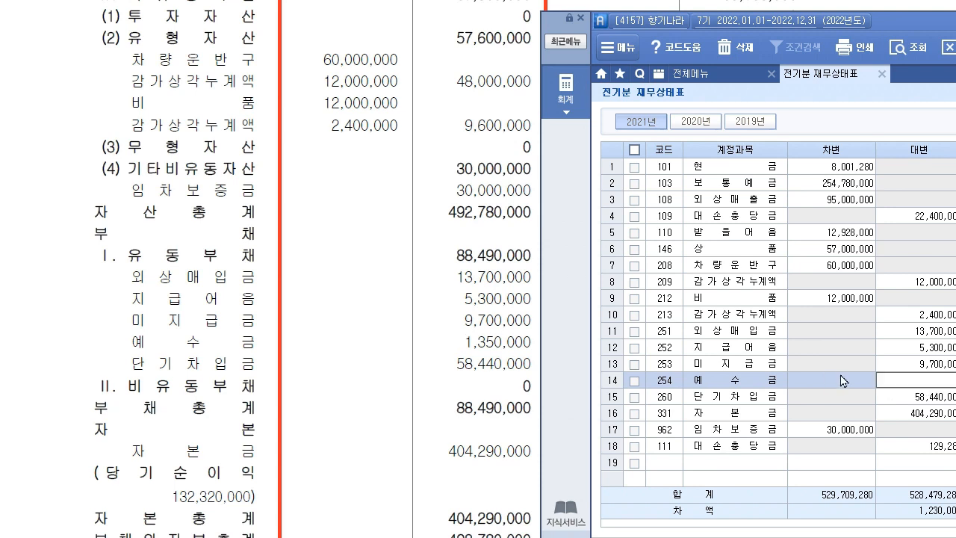
key(Return)
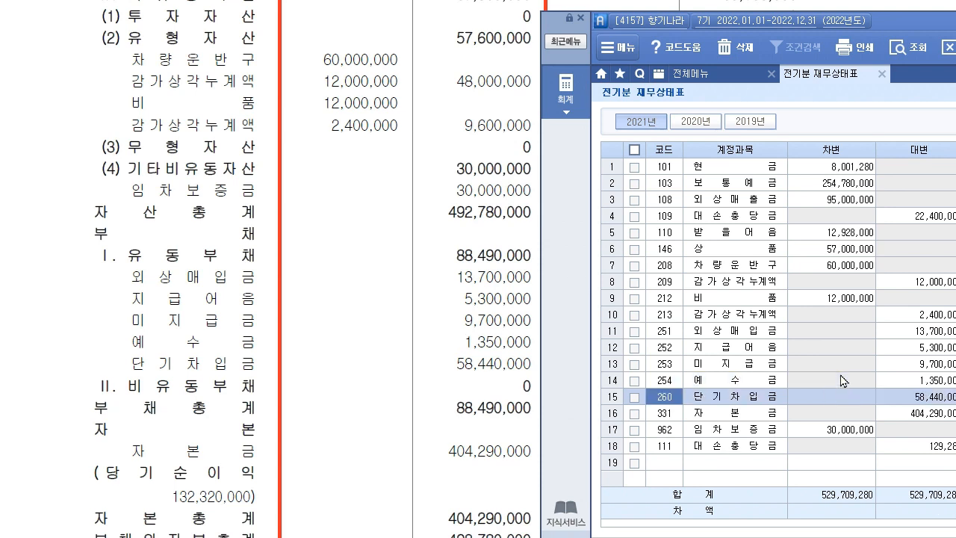
Check the summary totals to confirm both sides balance with 차액 0.
drag(913, 22, 401, 0)
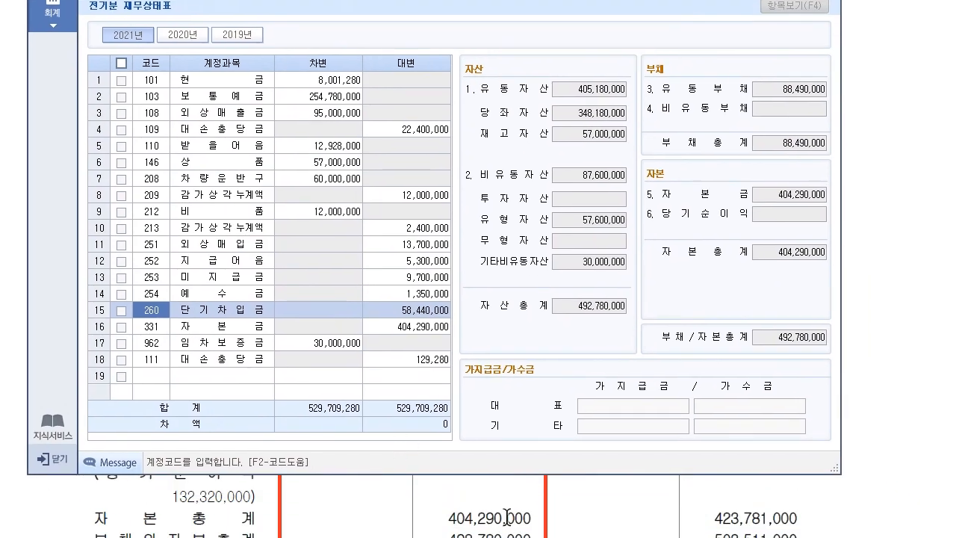
scroll(510, 514, down, 3)
scroll(511, 514, up, 1)
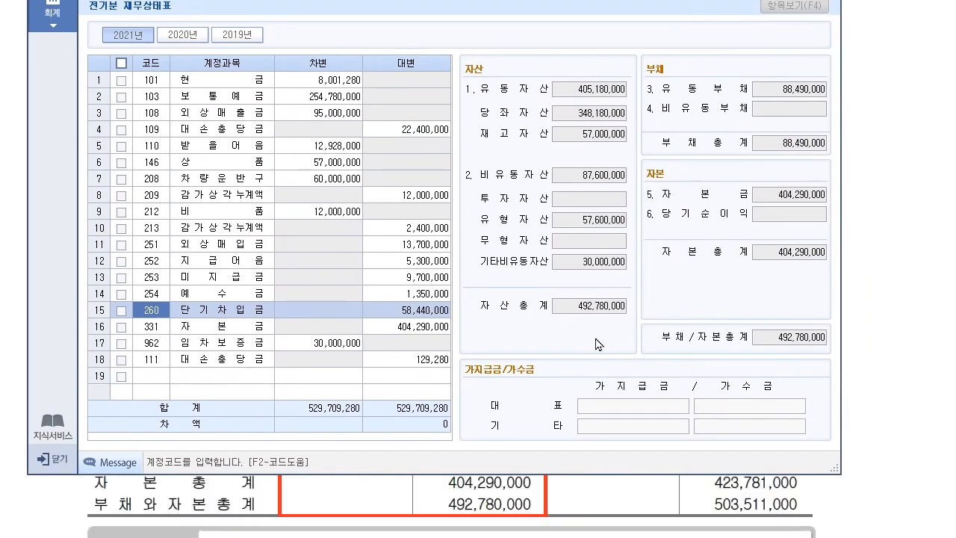
click(625, 311)
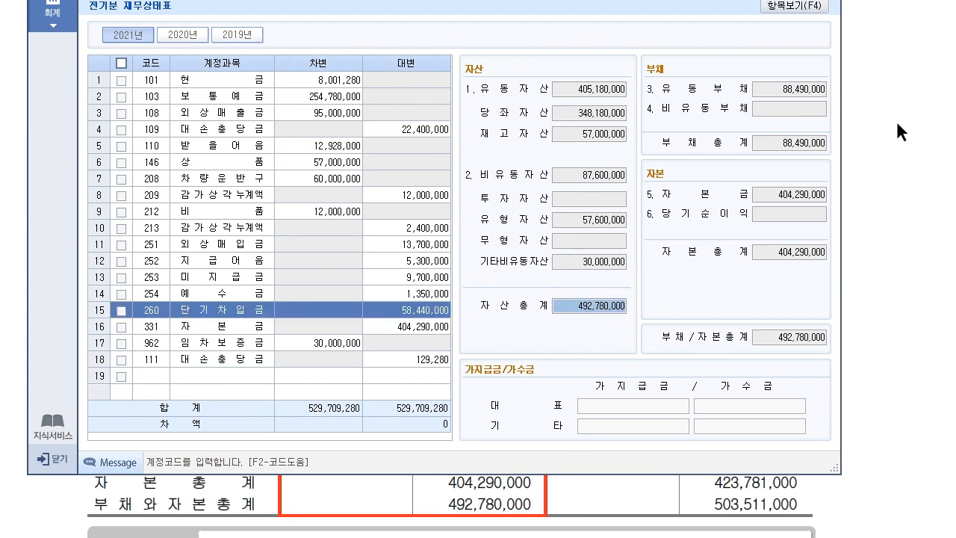
Close the prior-year balance sheet, review the 27,000-won office-supplies receipt, and open 일반전표입력.
click(371, 1)
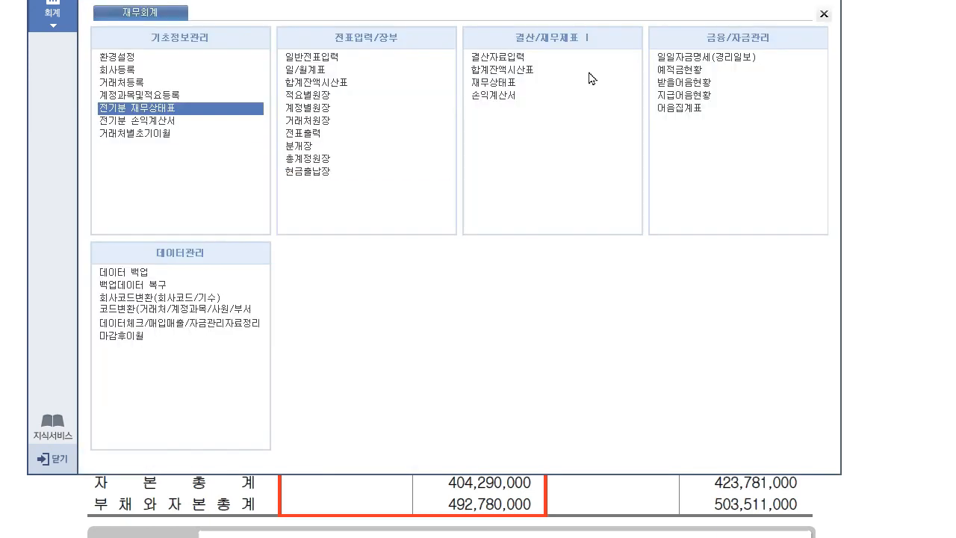
click(922, 321)
scroll(527, 312, down, 7)
scroll(517, 308, down, 10)
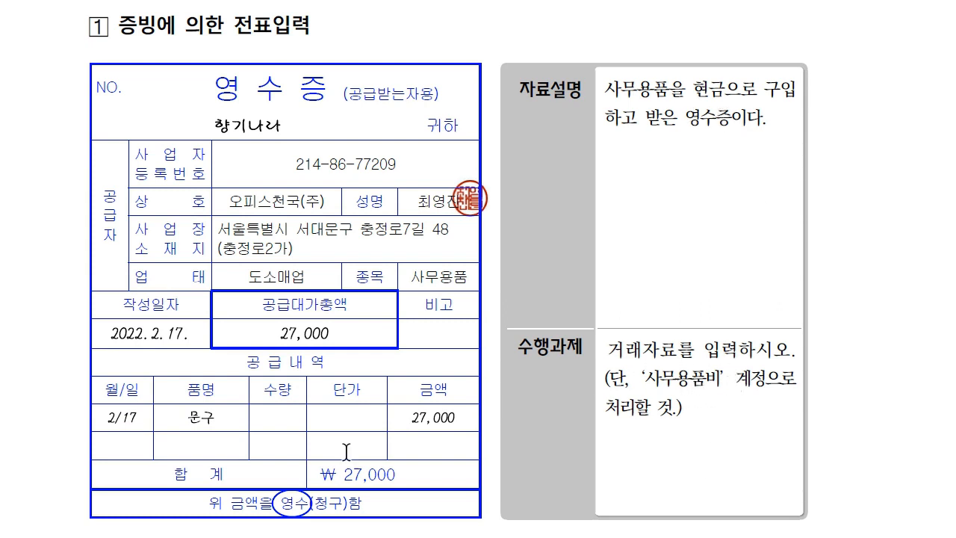
key(alt+Tab)
click(291, 57)
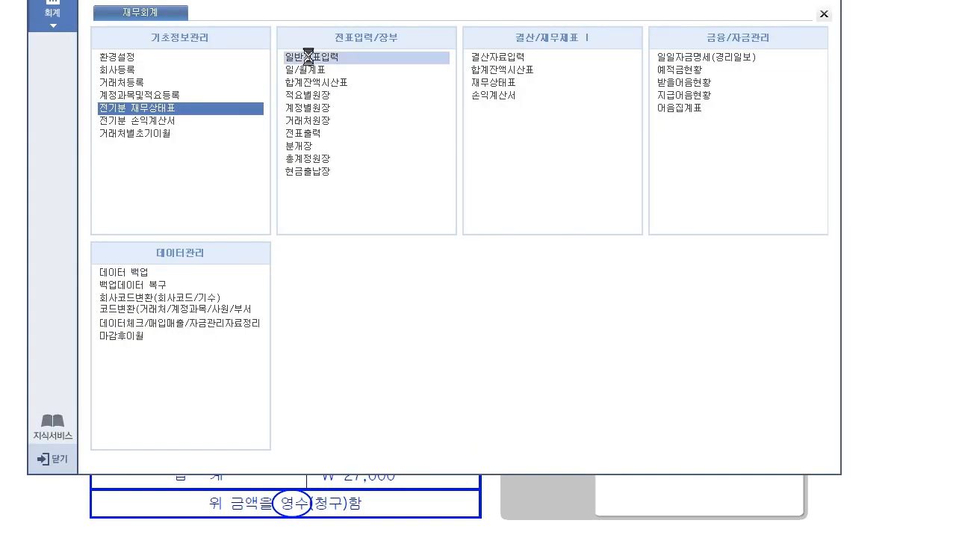
Start a 17 February voucher debiting 829 사무용품비 27,000.
text(17)
key(Return)
text(3)
key(F2)
text(ㅅ무)
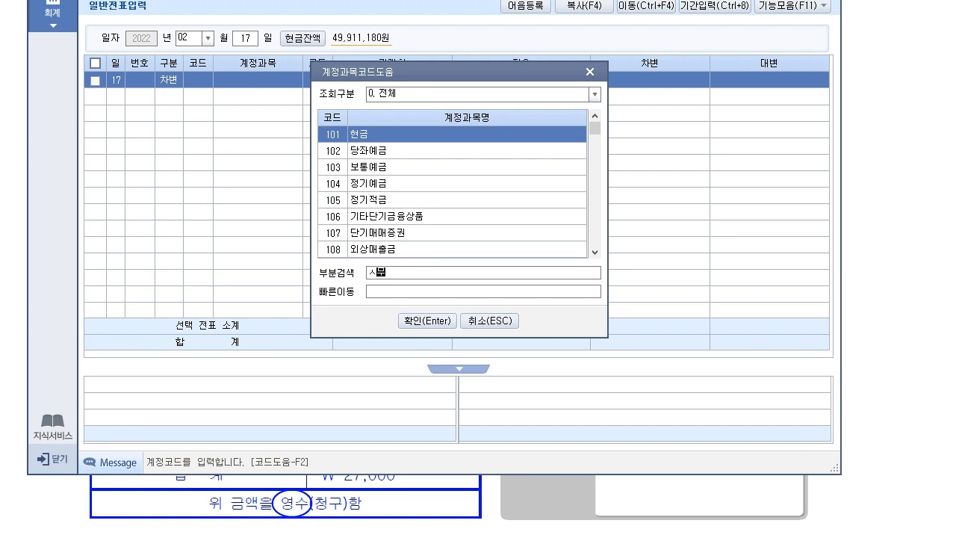
text(사무)
key(Return)
key(Down)
key(Down)
key(Return)
key(Return)
key(Return)
key(Return)
text(270000)
key(Return)
Add the credit line 101 현금 27,000, correcting the account code and side.
text(34)
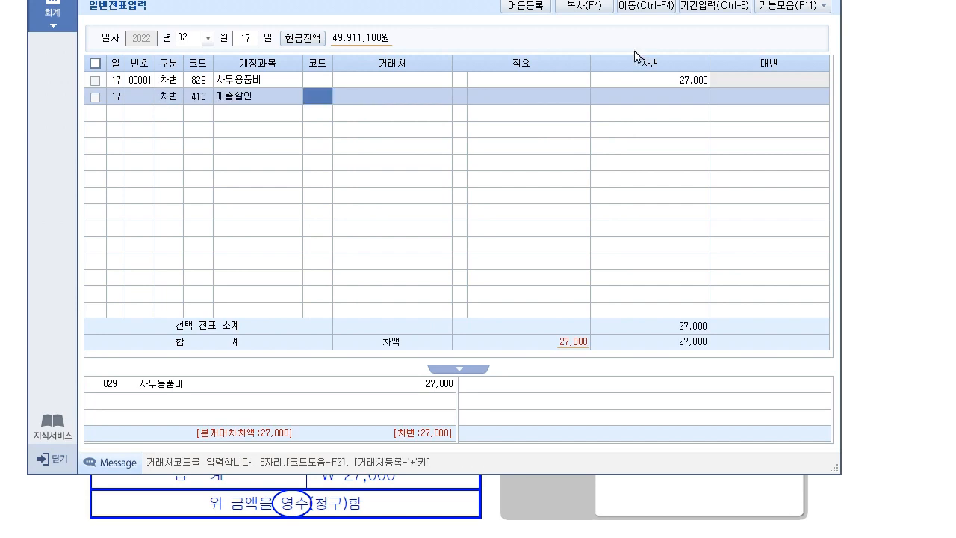
key(Return)
key(shift+Tab)
key(shift+Tab)
text(101)
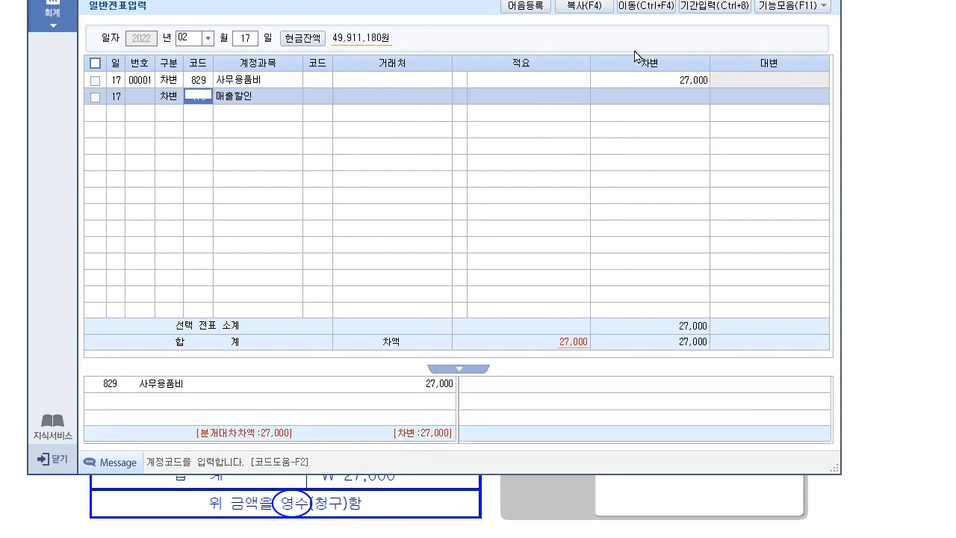
key(Return)
key(Return)
key(Return)
text(27)
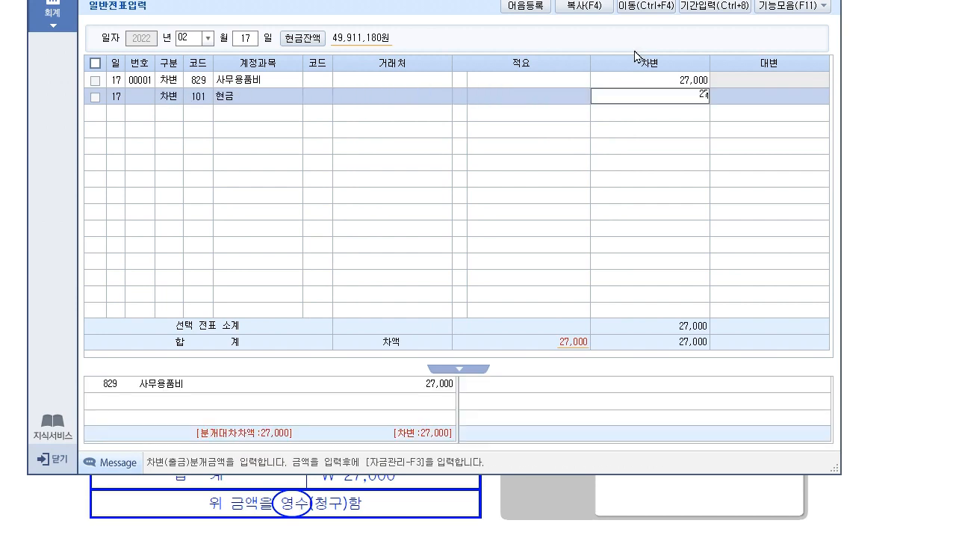
key(Escape)
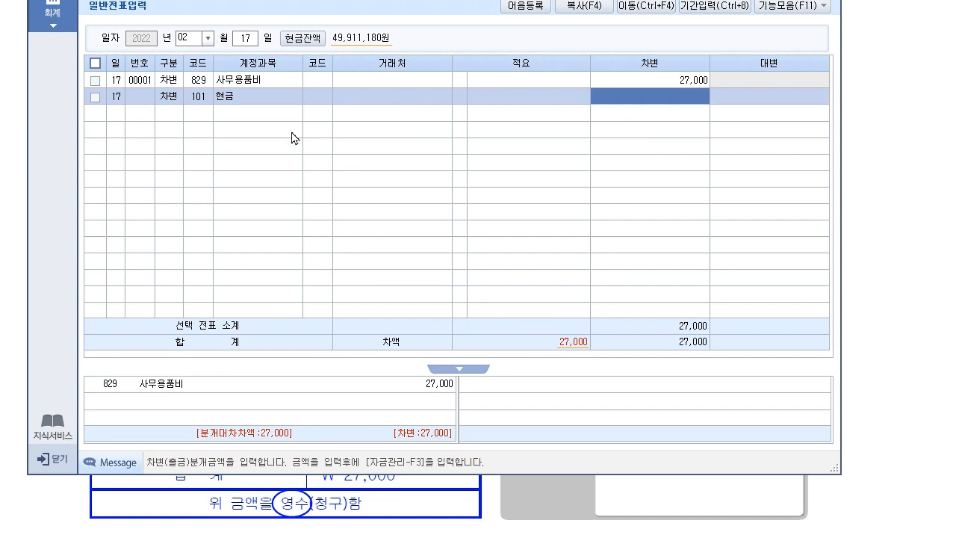
click(171, 98)
text(4)
key(Return)
key(Return)
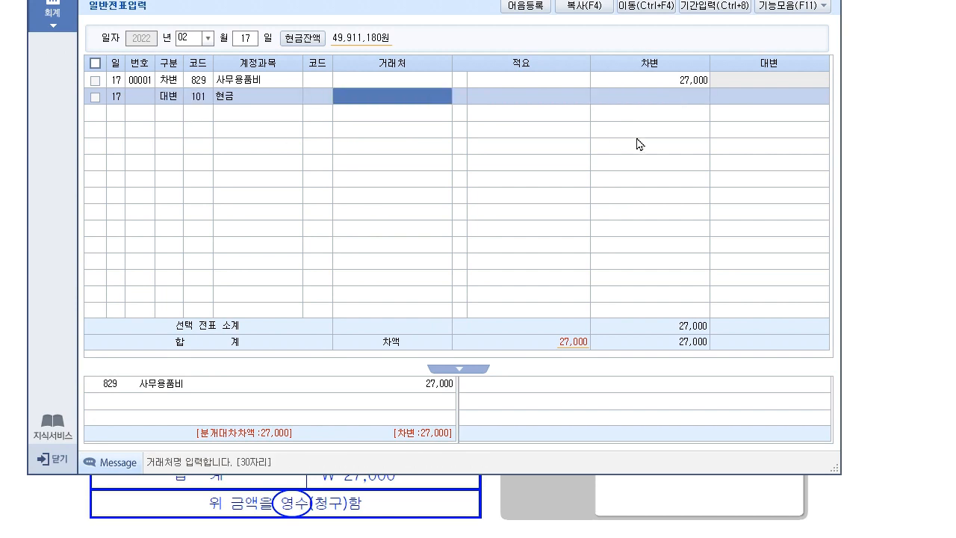
key(Return)
key(Return)
text(27000)
key(Return)
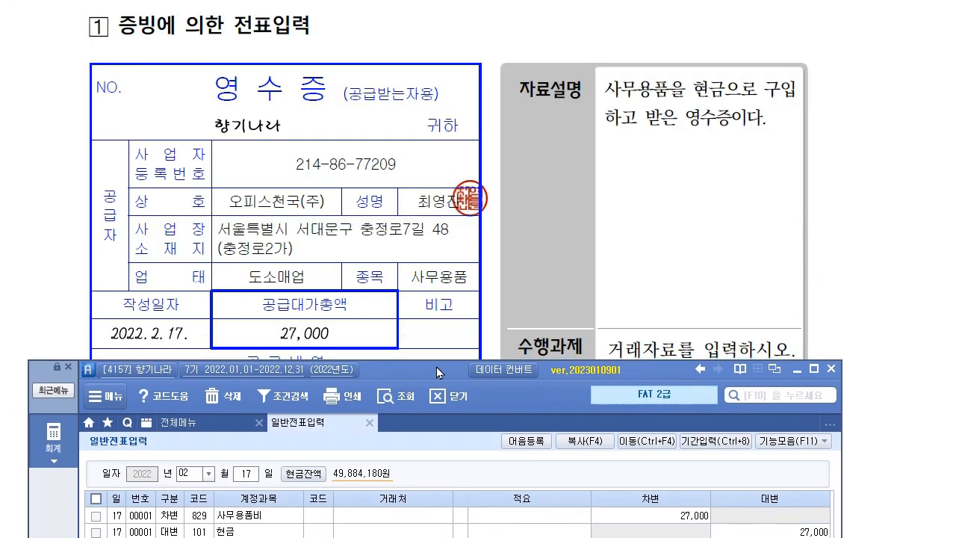
Review the 3월 22일 travel-expense settlement in the exam document, noting the 200,000원 advance.
click(573, 259)
scroll(577, 246, down, 10)
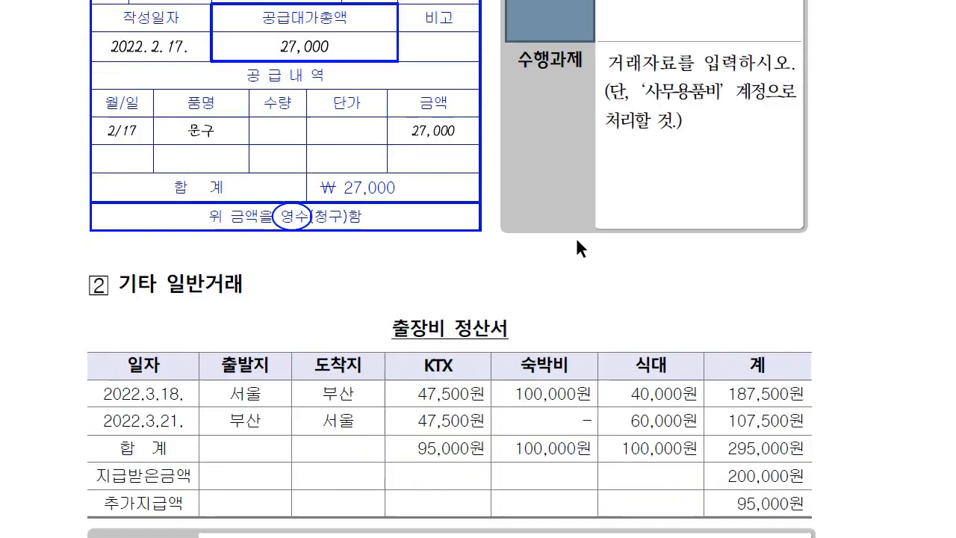
scroll(403, 64, down, 2)
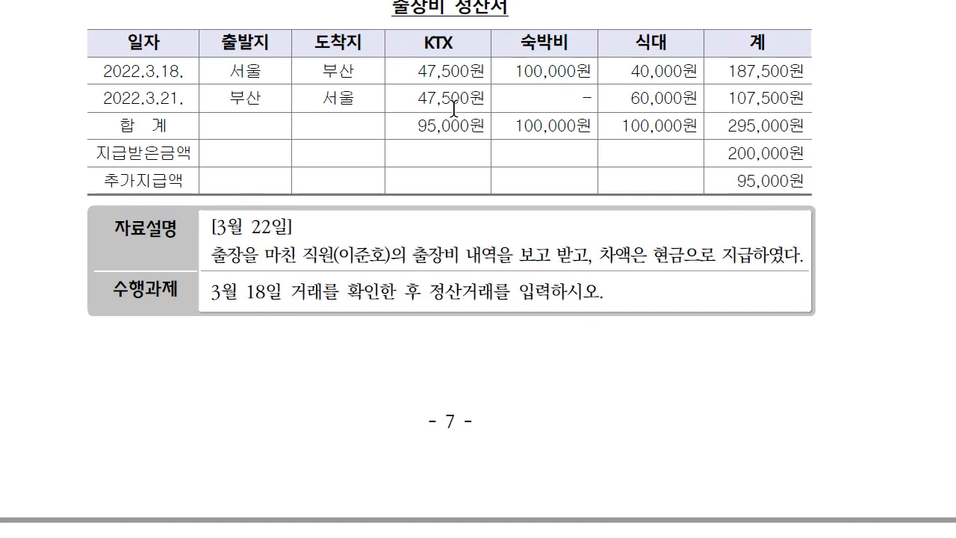
drag(723, 154, 806, 157)
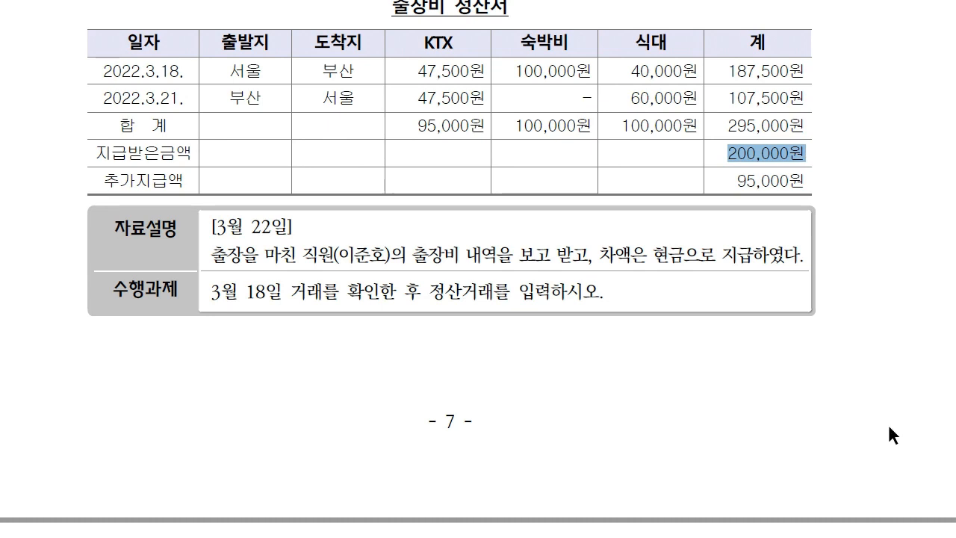
click(701, 206)
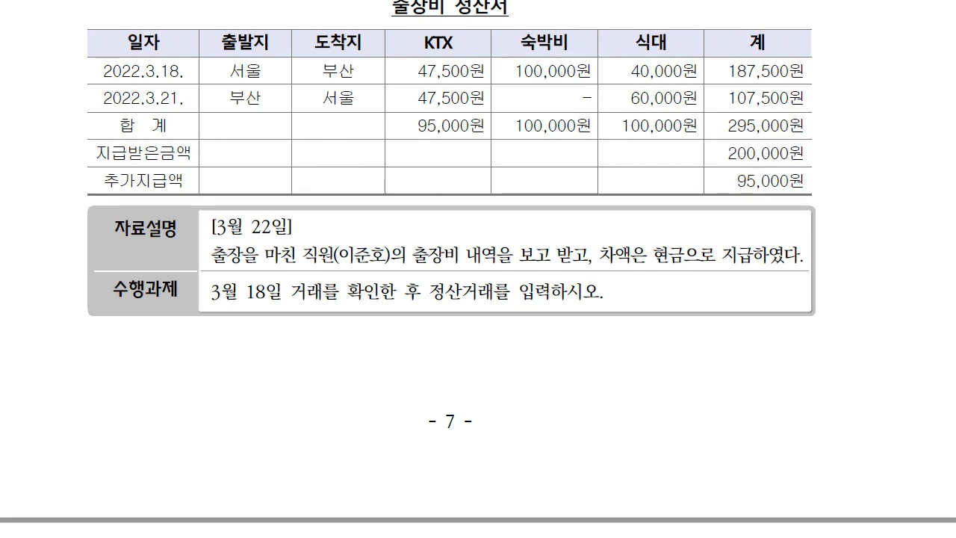
Load the 18 March vouchers and inspect the 200,000 가지급금 debit and its employee partner.
key(alt+Tab)
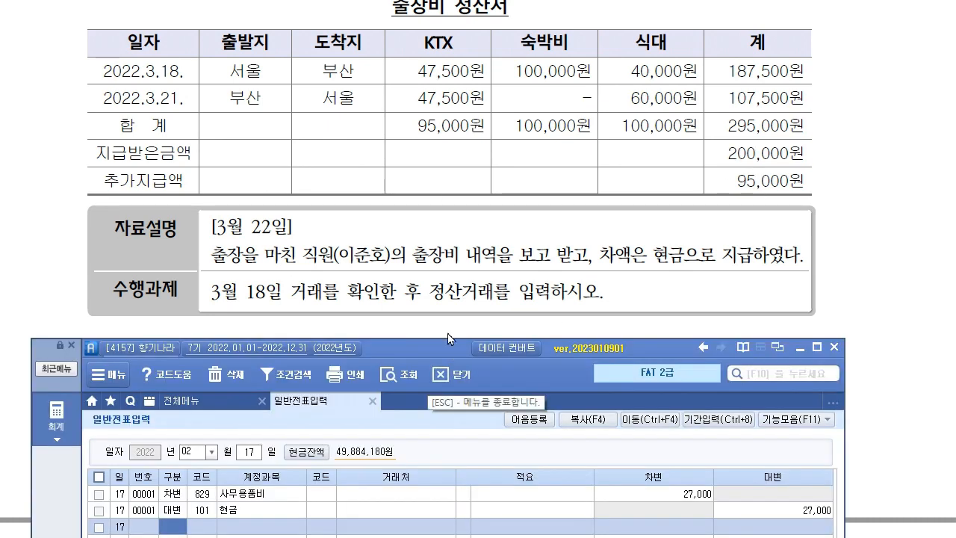
drag(448, 350, 447, 319)
click(190, 424)
text(03)
key(Return)
text(18)
key(Return)
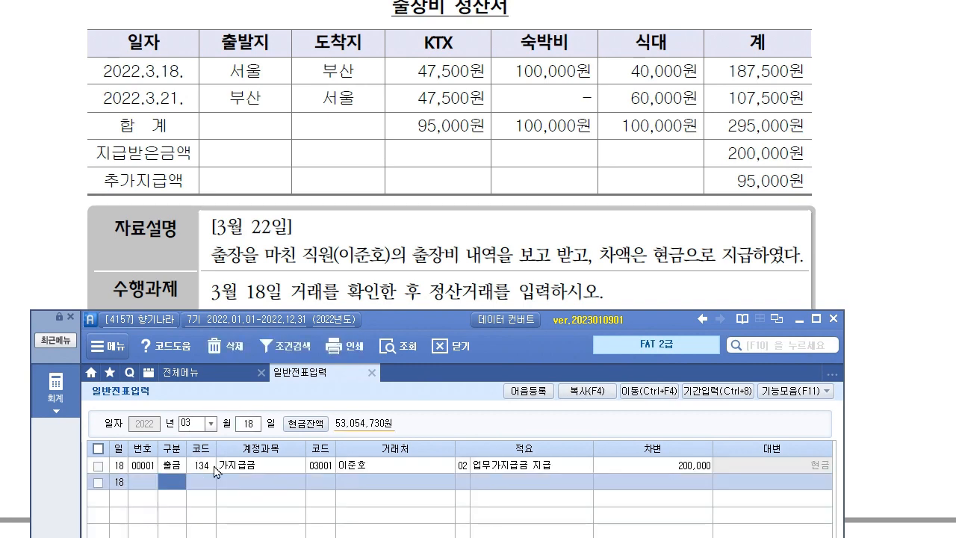
click(257, 471)
click(678, 472)
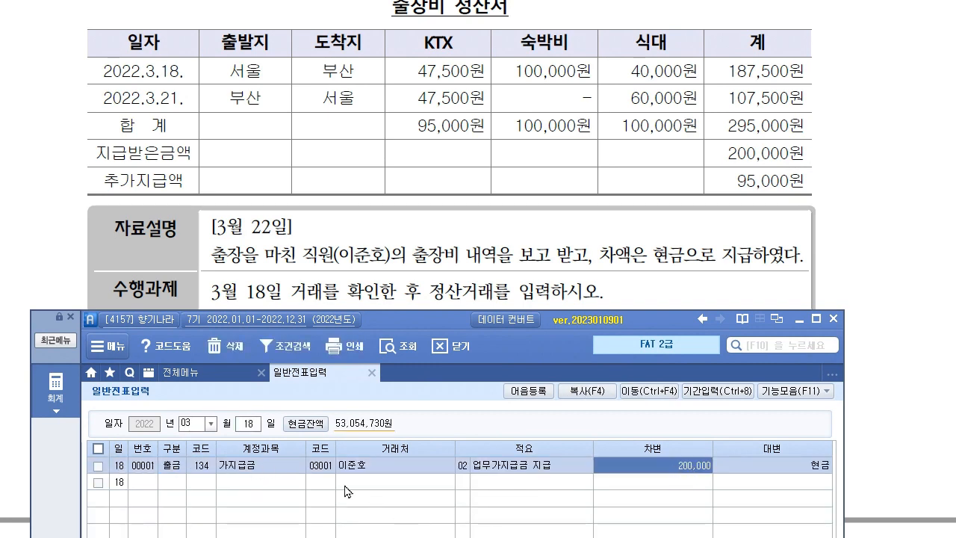
click(321, 465)
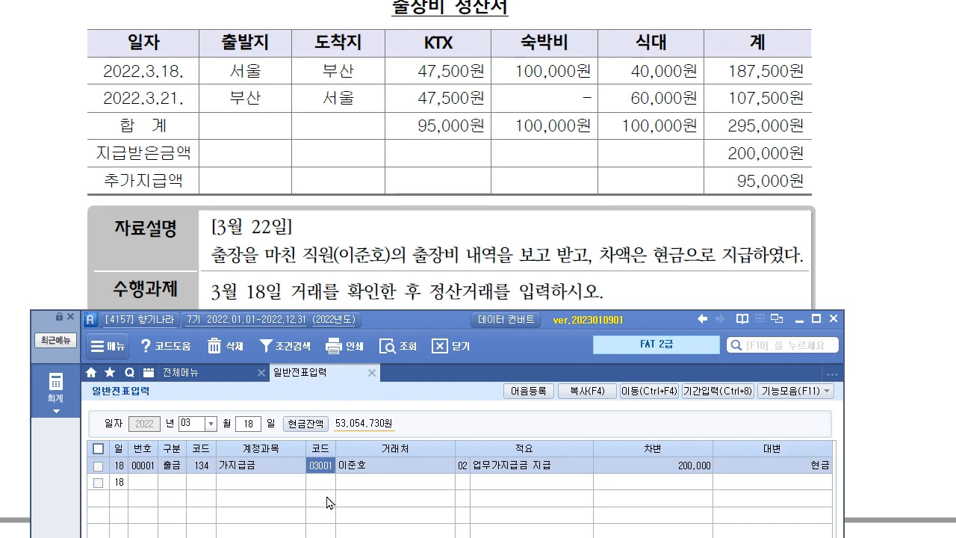
click(258, 431)
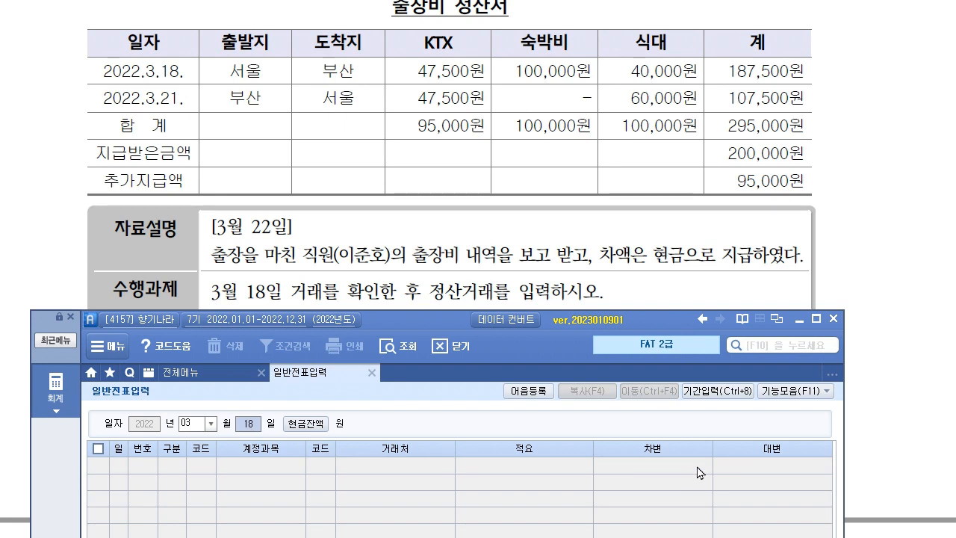
Start a 22 March voucher crediting 134 가지급금 200,000 for the employee.
text(22)
key(Return)
text(4)
key(Return)
text(134)
key(Return)
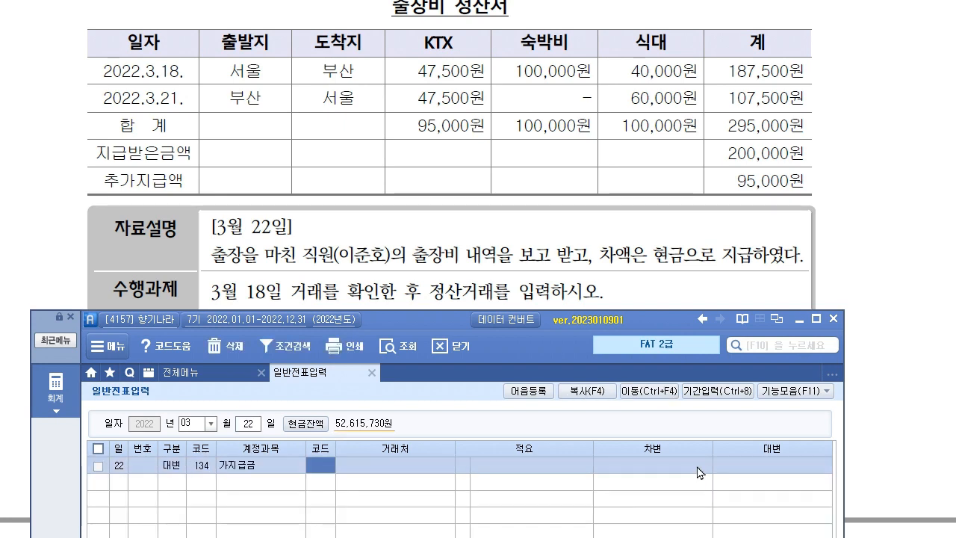
key(Return)
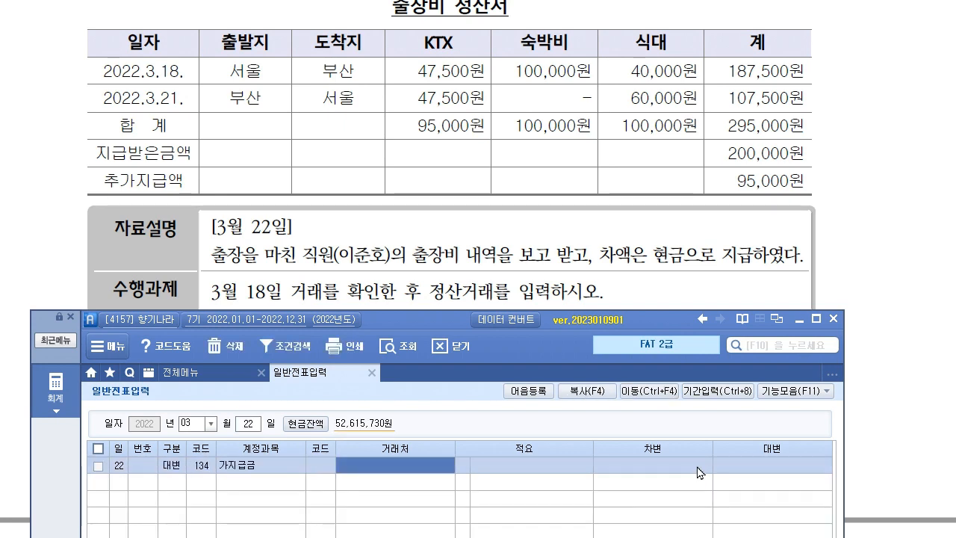
key(Left)
text(이준)
key(Return)
key(Return)
text(200000)
key(Return)
Add 812 여비교통비 debit 295,000 and 101 현금 credit 95,000, then review the voucher.
text(3)
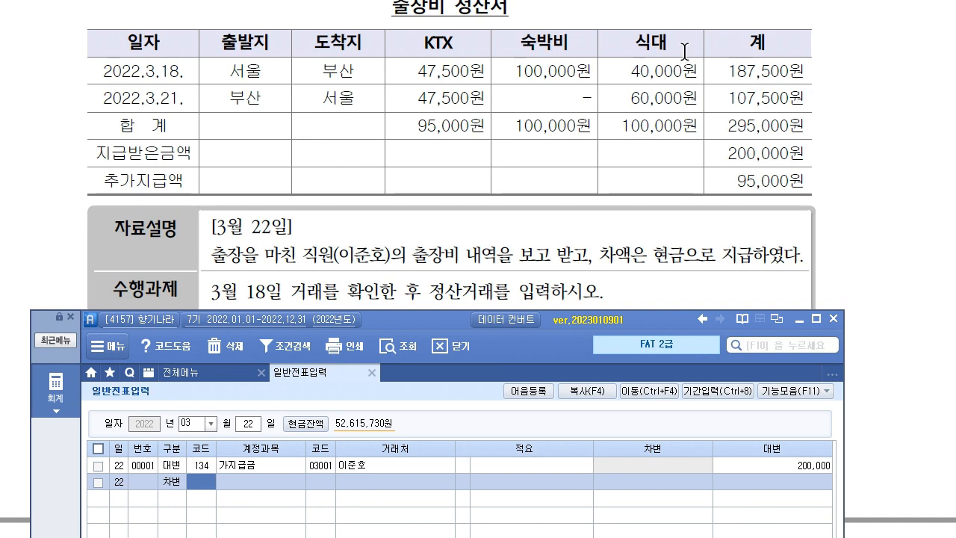
text(812)
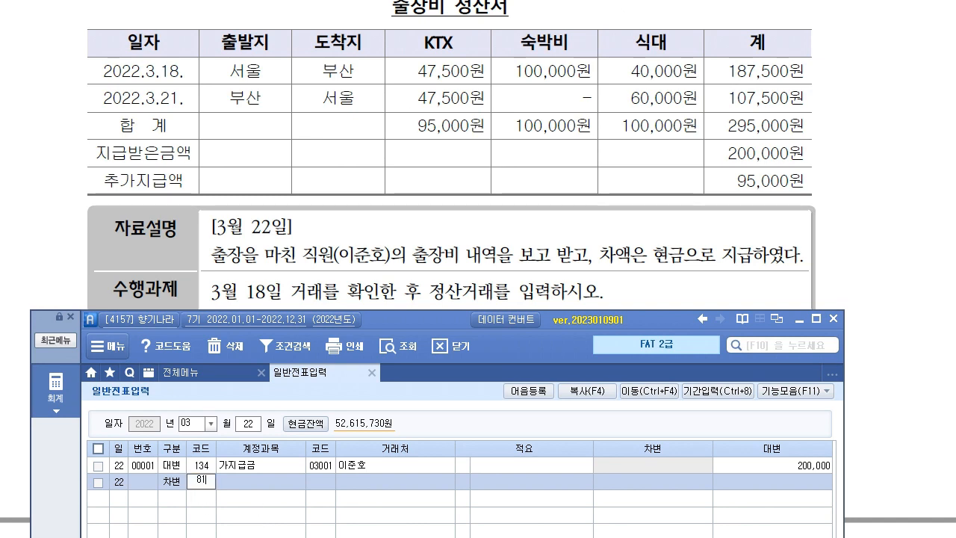
key(Return)
key(Return)
key(Return)
key(Return)
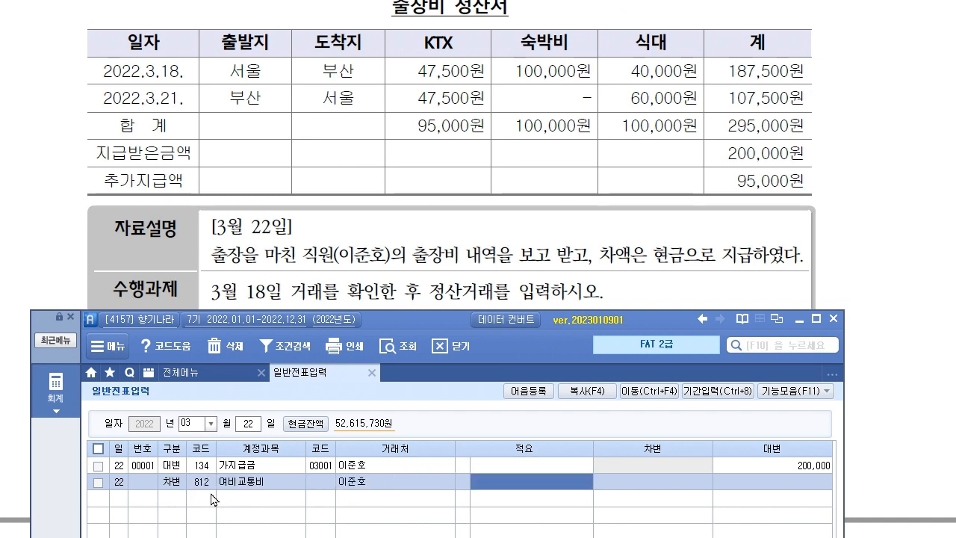
text(295,000)
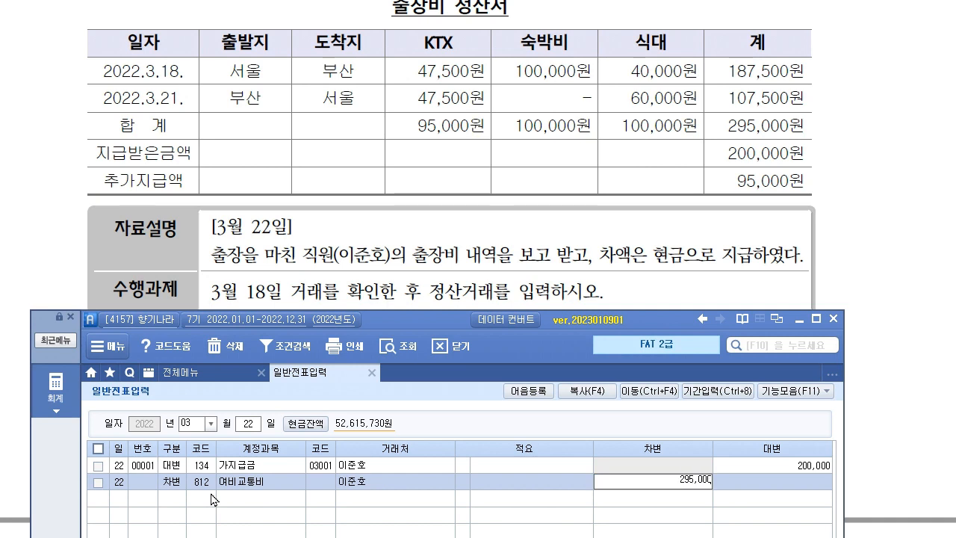
key(Return)
text(4)
key(Return)
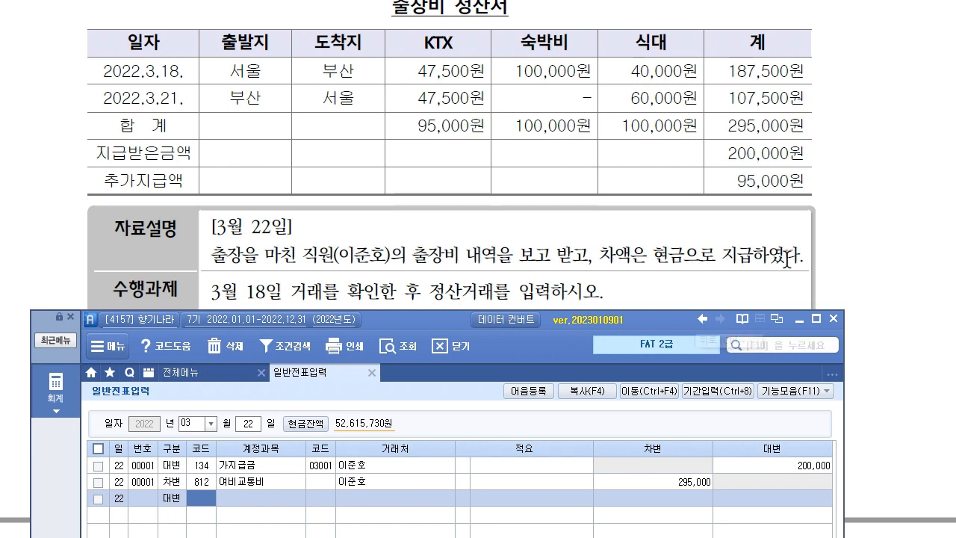
text(101)
key(Return)
key(Return)
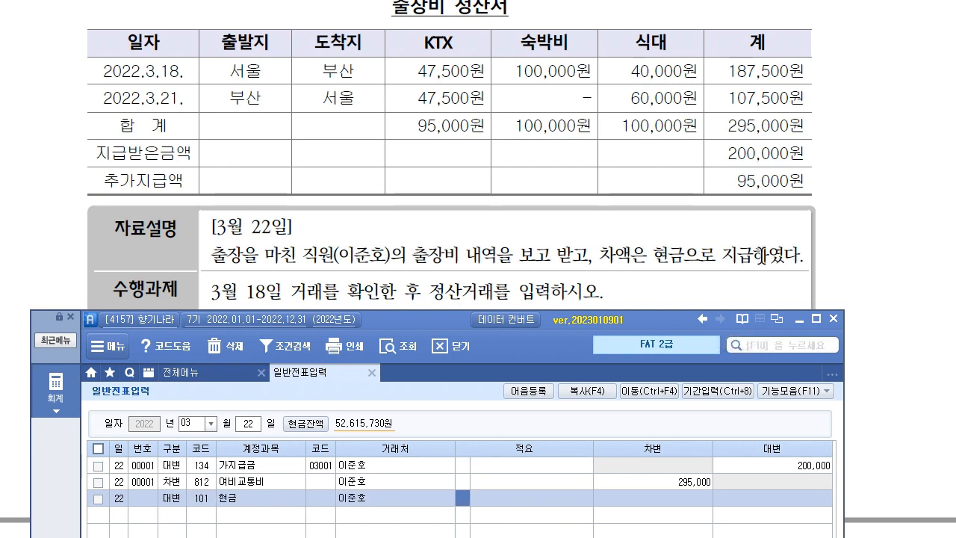
key(Return)
text(9)
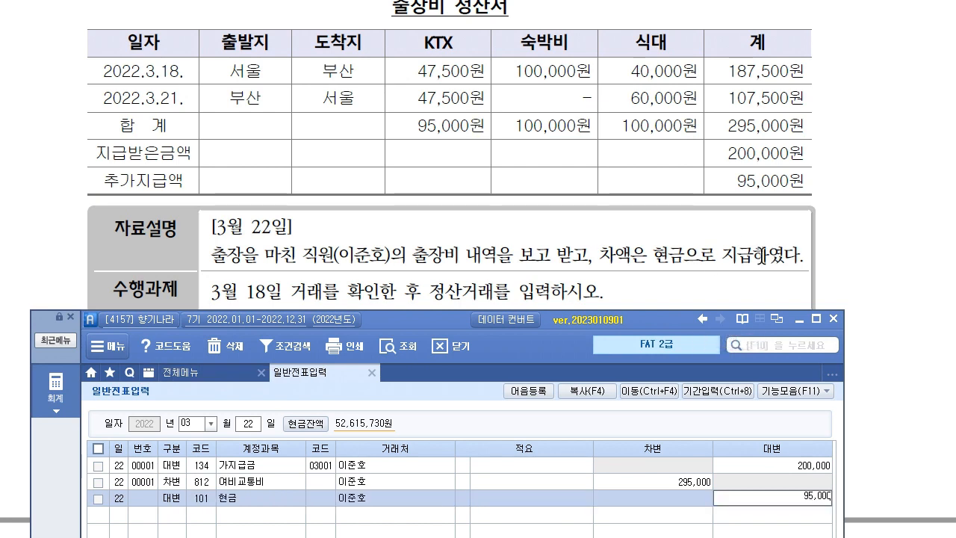
text(5,000)
key(Return)
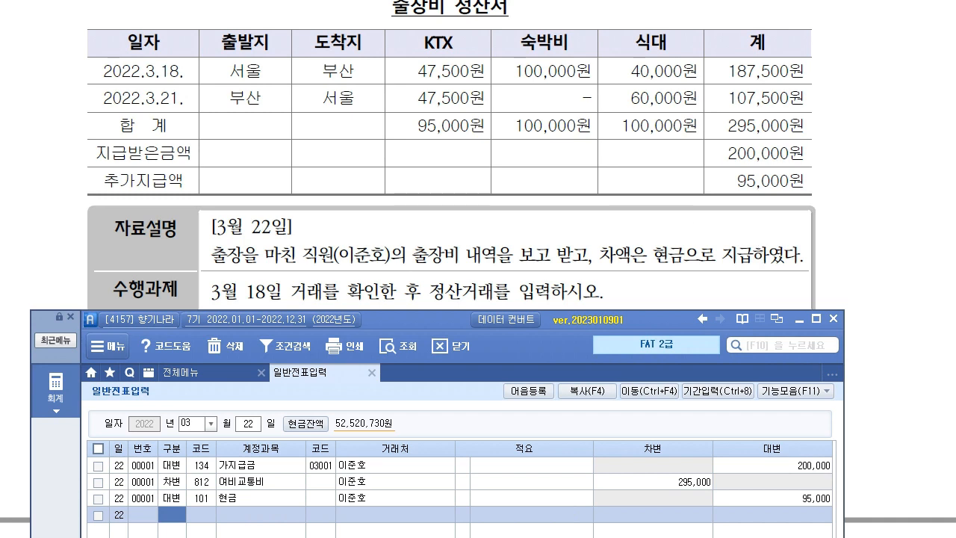
click(340, 466)
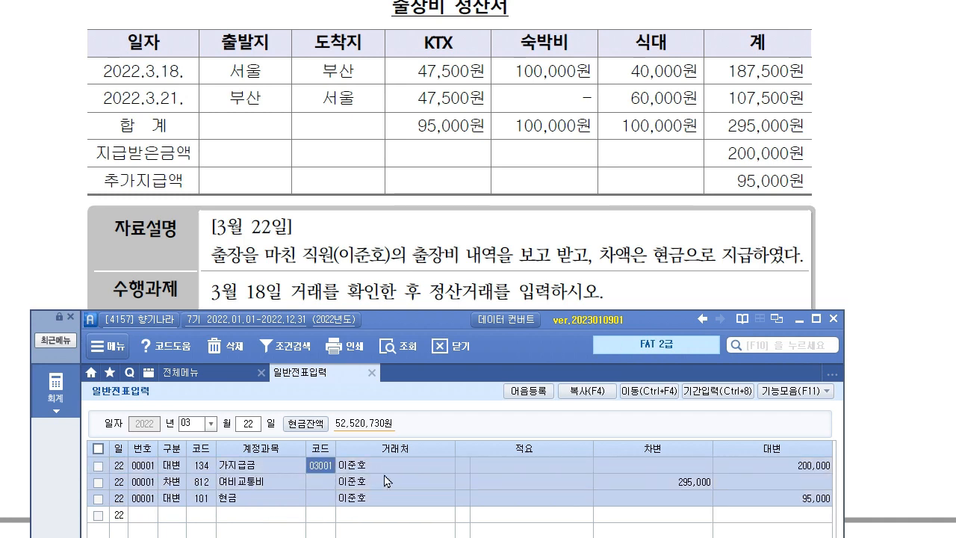
click(381, 241)
Start an April 26 voucher with a debit line for account 146 상품.
scroll(385, 239, down, 3)
scroll(386, 228, down, 5)
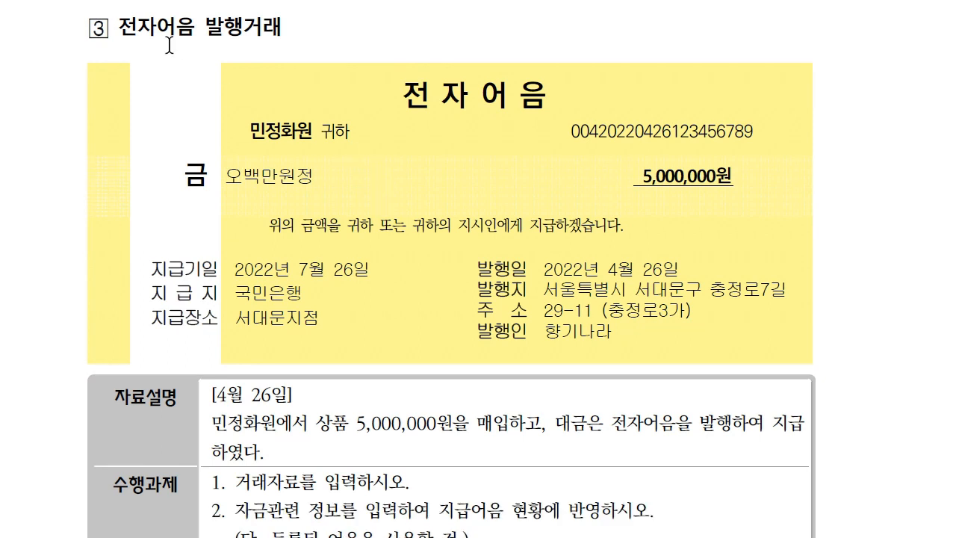
scroll(347, 329, down, 2)
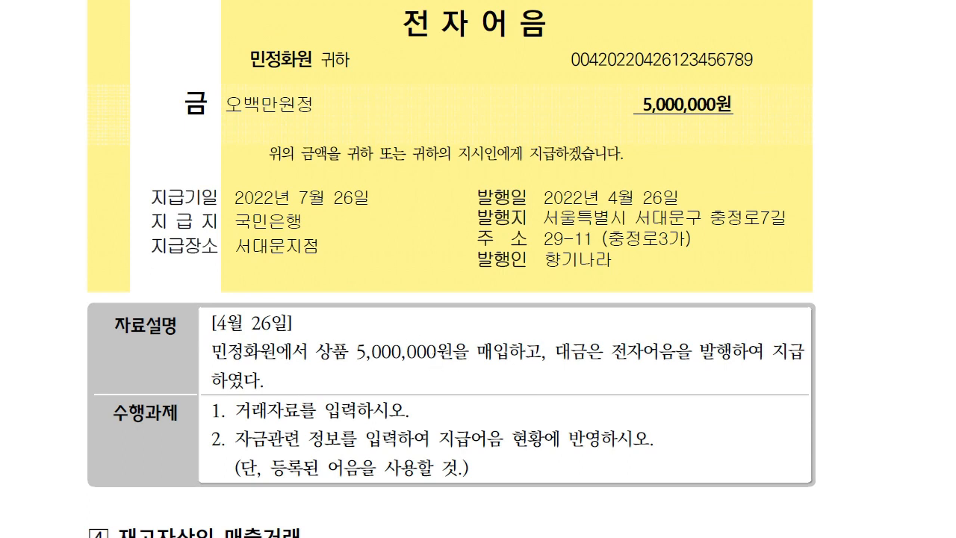
key(alt+Tab)
drag(449, 325, 450, 310)
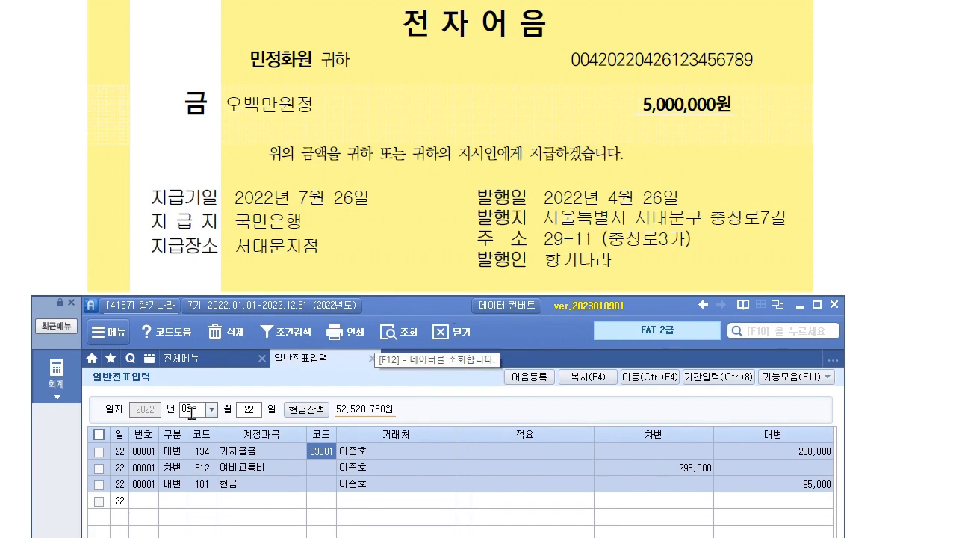
text(04)
key(Return)
text(26)
key(Return)
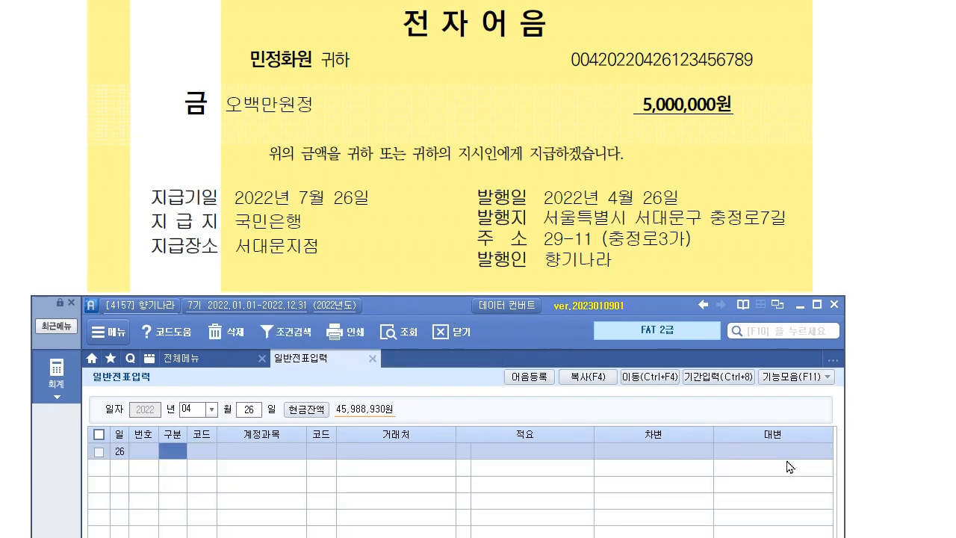
text(3)
key(Return)
text(146)
key(Return)
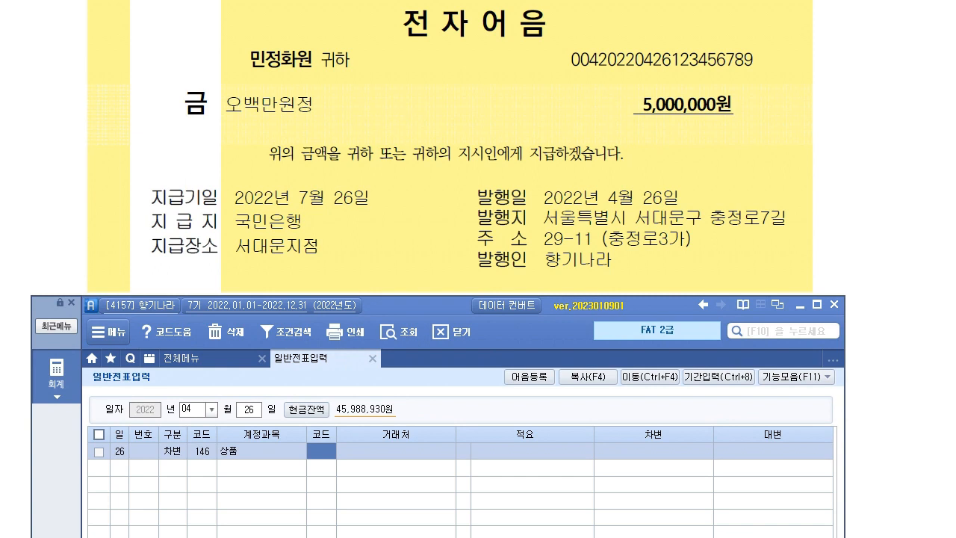
Enter the 5,000,000 debit and add a credit line for 252 지급어음.
click(657, 454)
text(5000000)
key(Return)
text(4)
key(Return)
text(252)
key(Return)
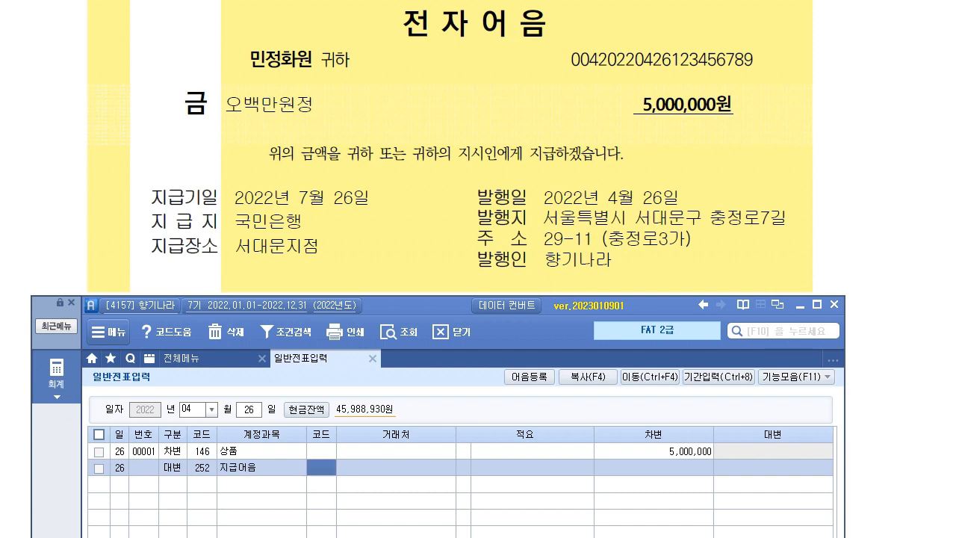
Assign partner 민정화원 to the 지급어음 line and credit 5,000,000.
key(F2)
text(민정)
key(Return)
key(Return)
key(Return)
key(Return)
text(5,000)
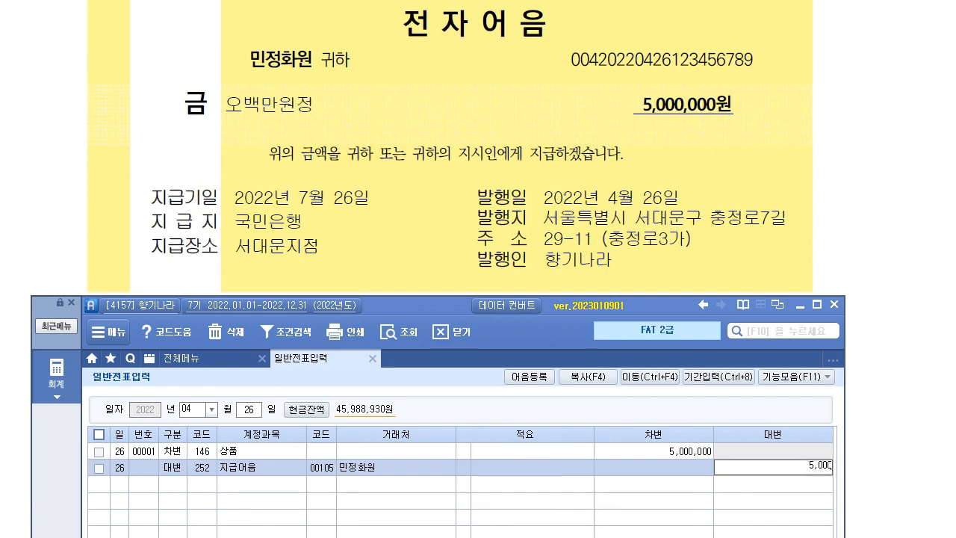
text(,000)
key(Return)
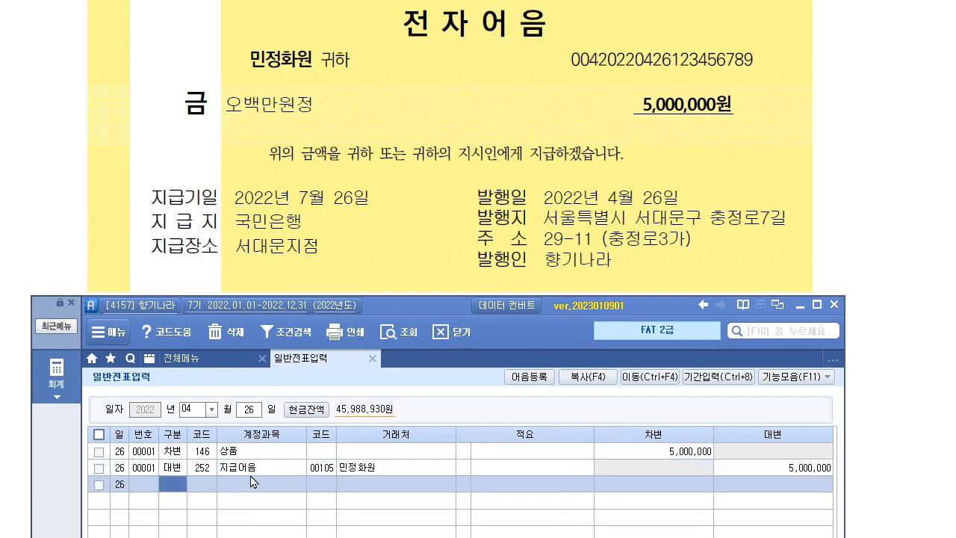
key(Up)
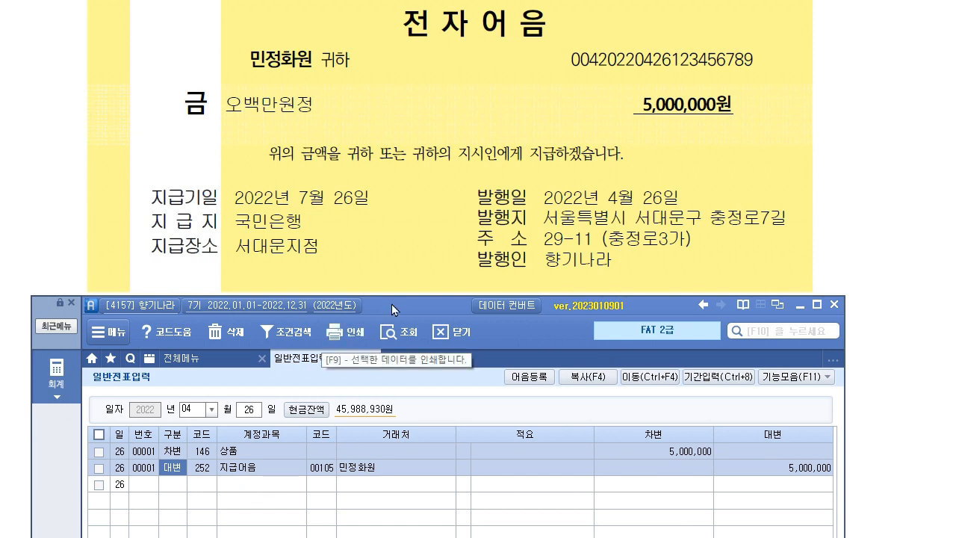
click(902, 478)
scroll(883, 468, up, 3)
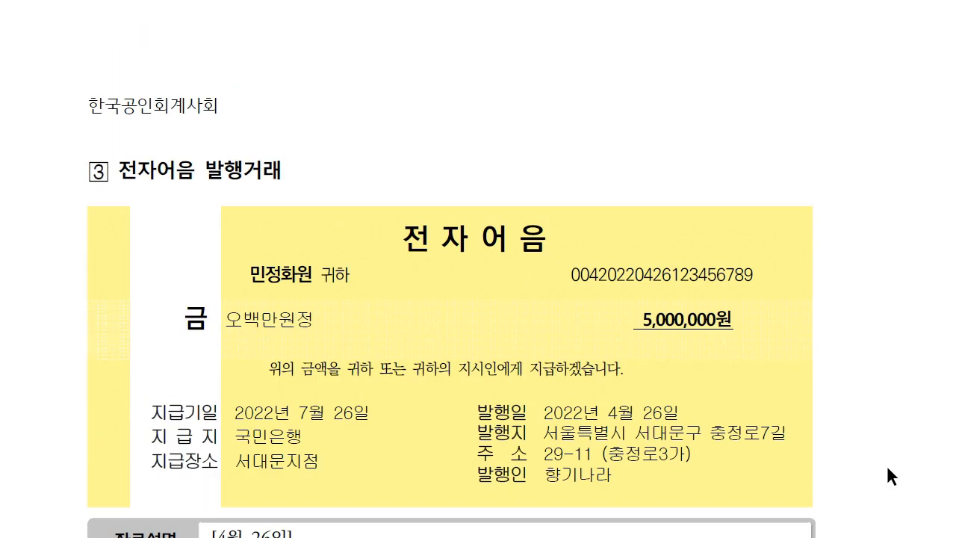
Select the registered electronic note in the 지급어음 note management details.
key(alt+Tab)
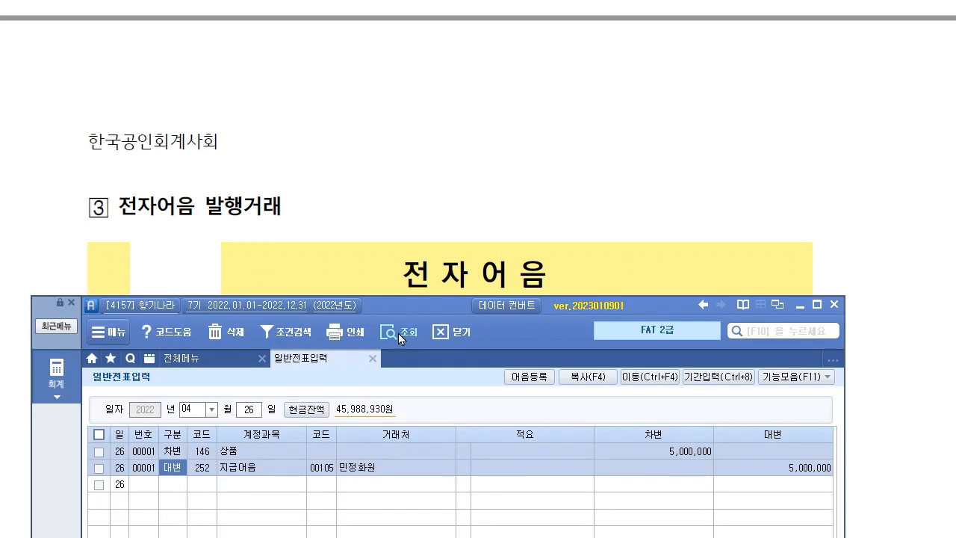
click(174, 476)
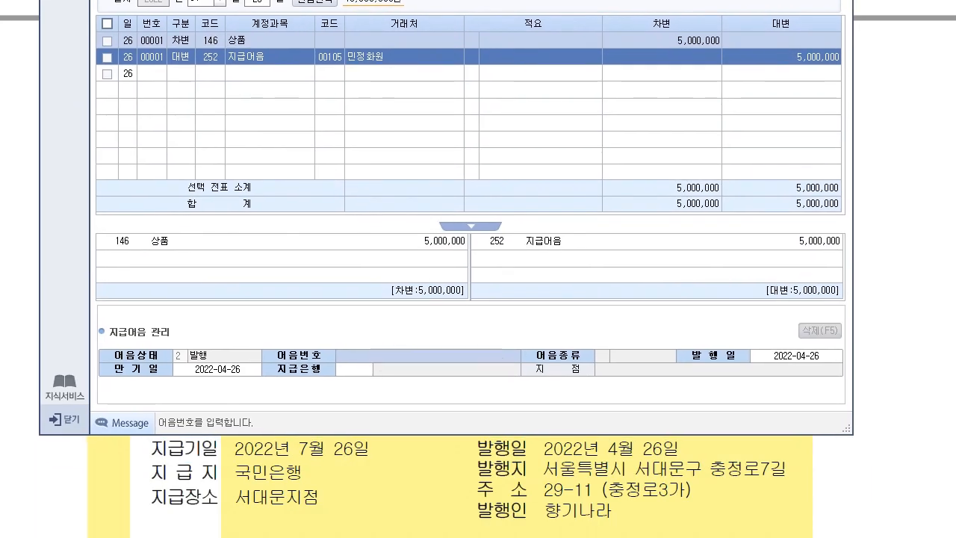
drag(477, 2, 222, 68)
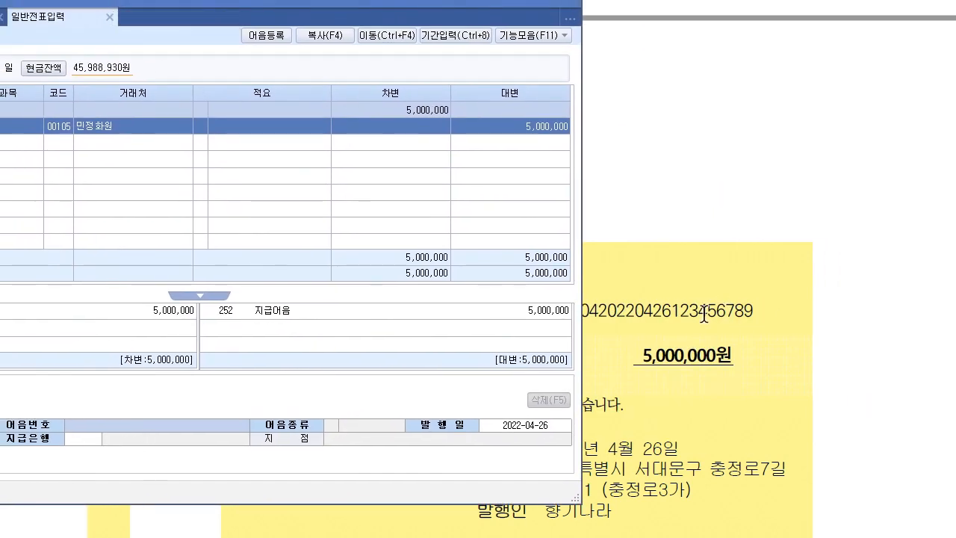
key(F2)
drag(205, 106, 201, 149)
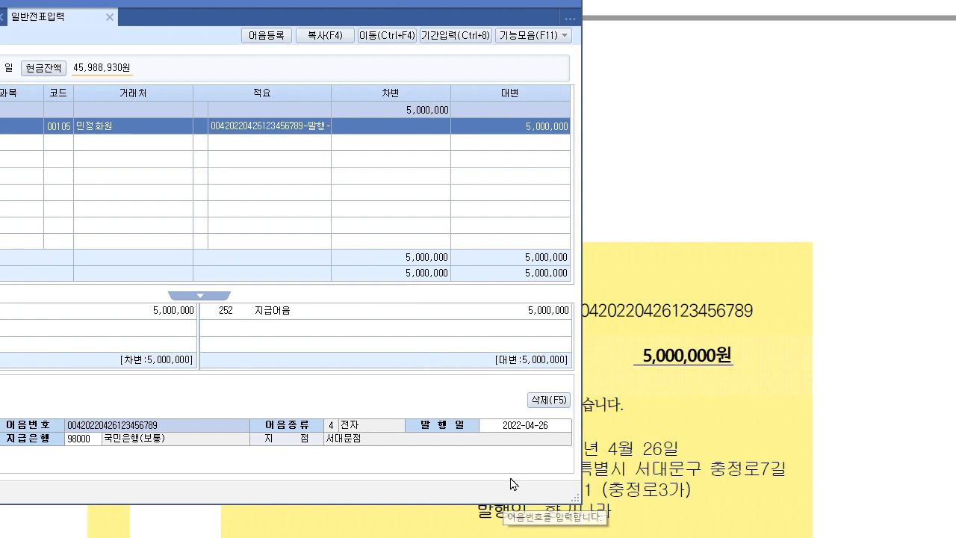
click(548, 425)
Set the note's maturity date to 2022-07-26 and finish the note details.
drag(153, 1, 452, 0)
click(263, 376)
text(2022-07-)
text(26)
key(Return)
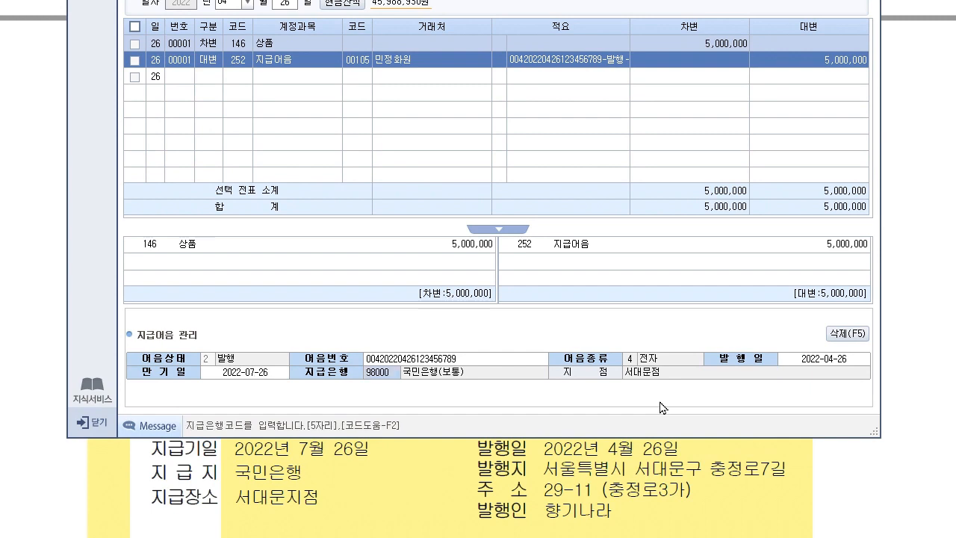
key(Return)
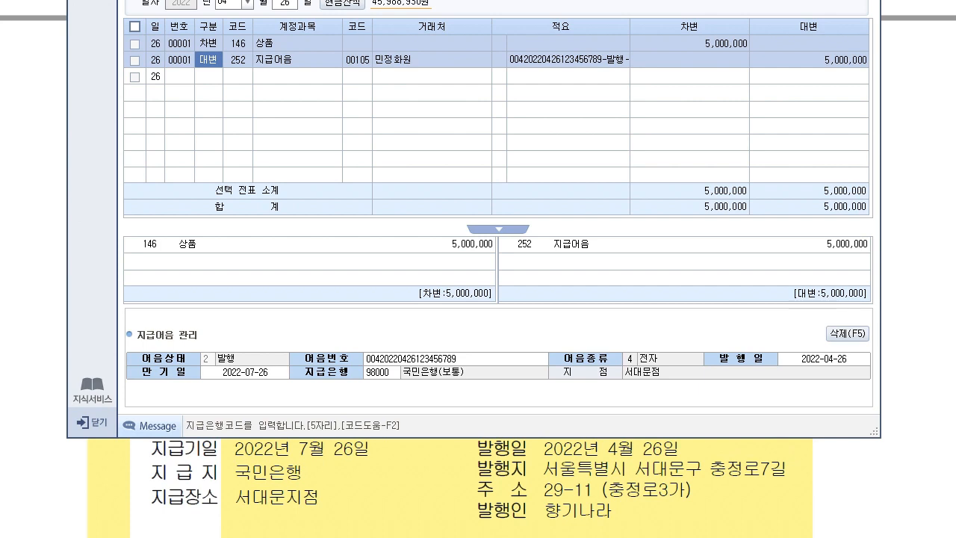
click(914, 494)
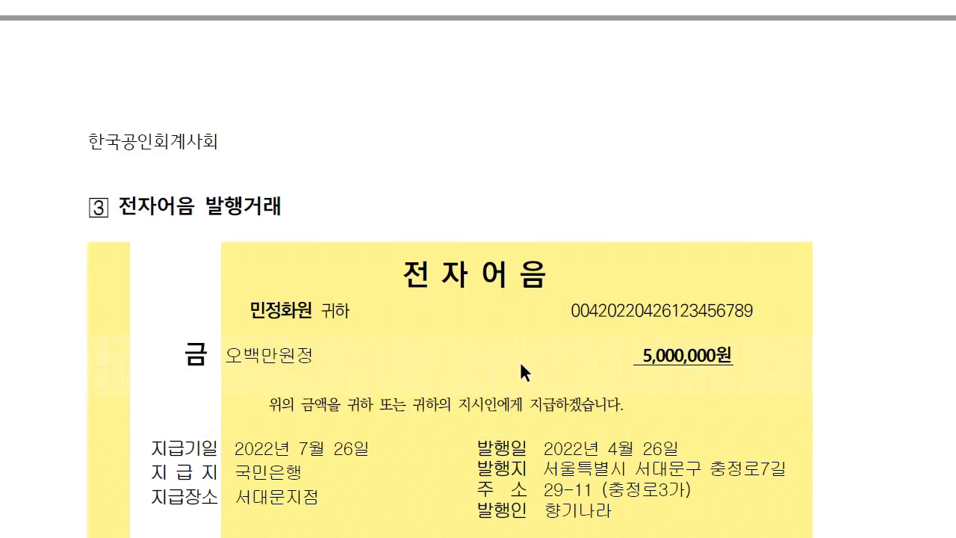
scroll(527, 366, down, 3)
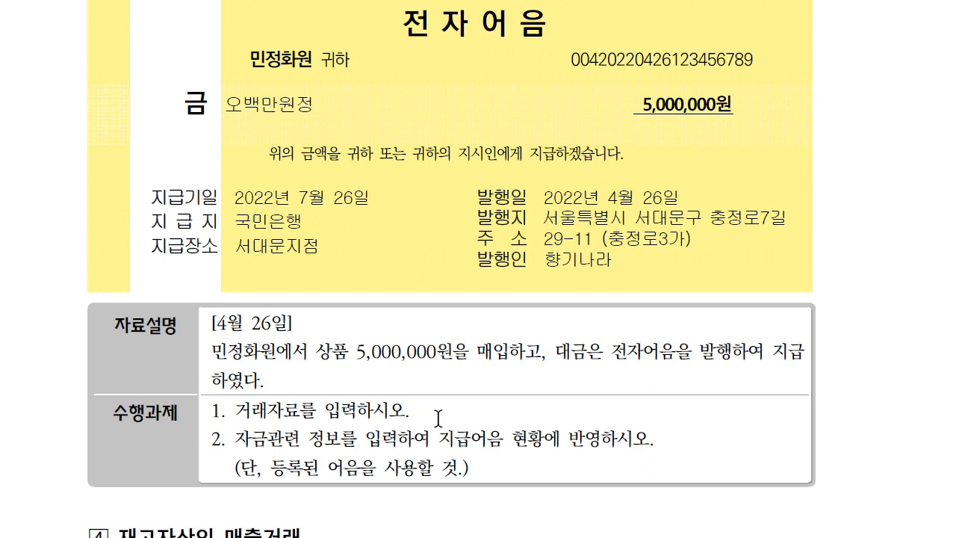
scroll(426, 394, down, 6)
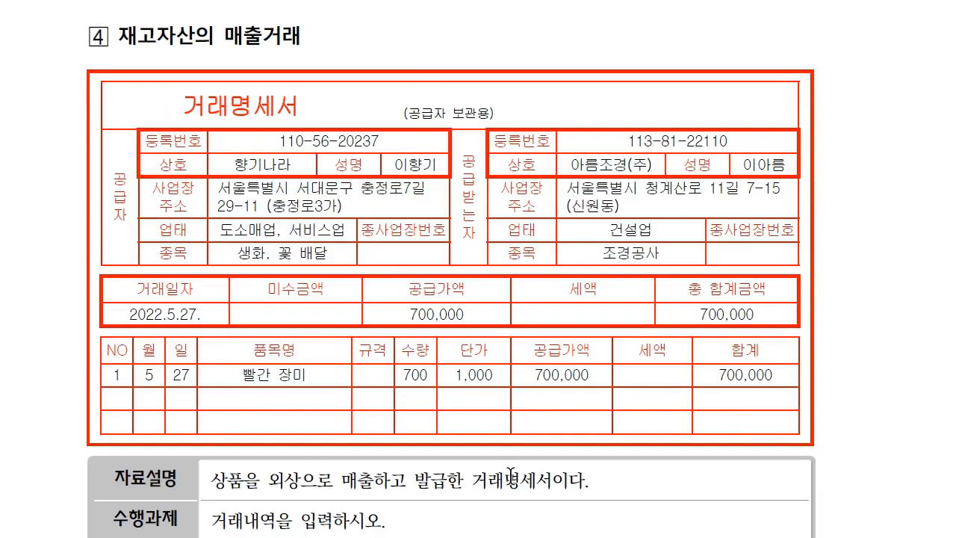
Set the voucher date to May 27 and begin a debit line.
scroll(511, 481, down, 1)
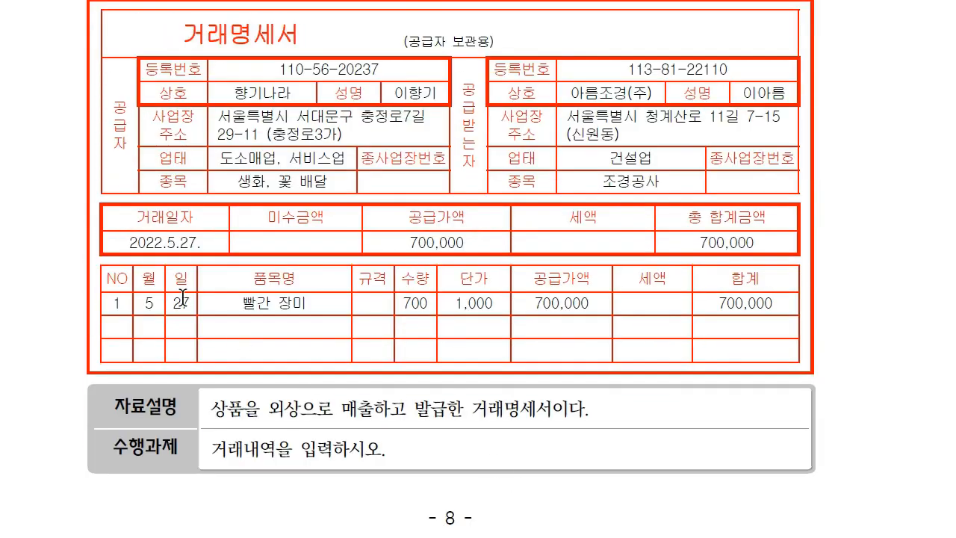
key(alt+Tab)
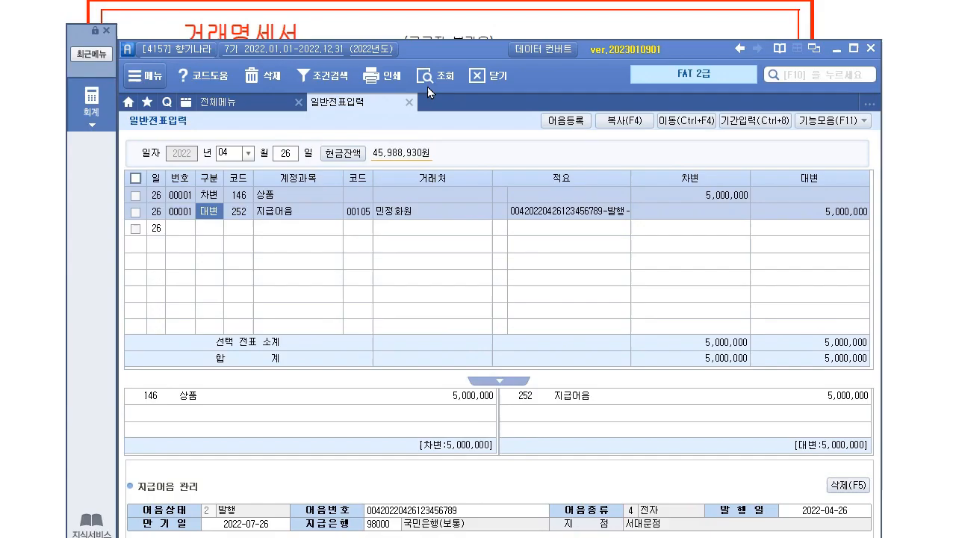
drag(427, 48, 405, 282)
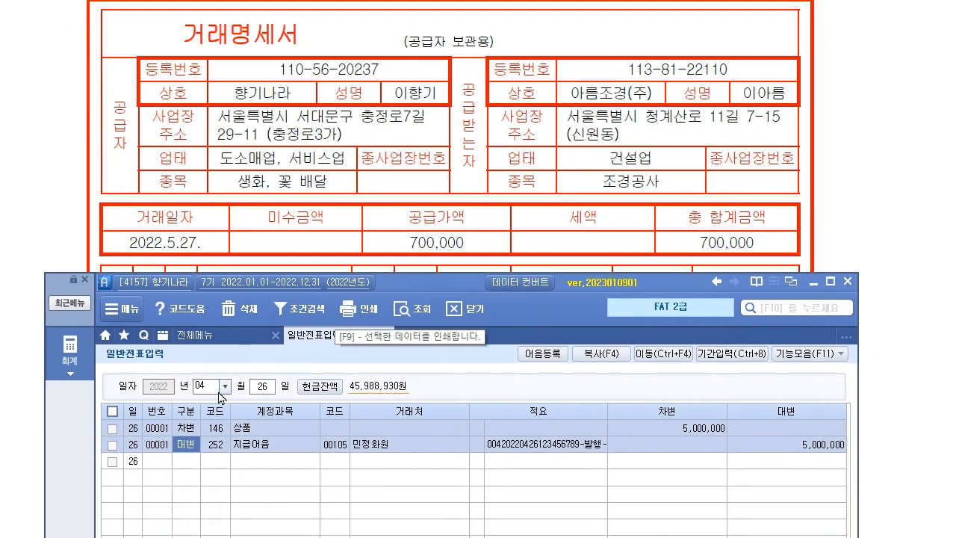
click(209, 383)
text(05)
key(Return)
text(27)
key(Return)
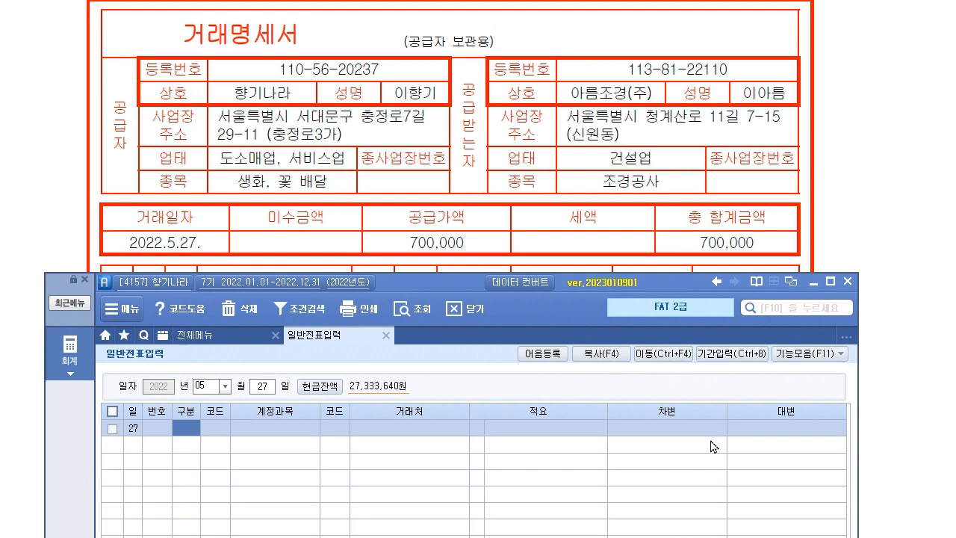
text(3)
key(Return)
Debit 108 외상매출금 700,000 for customer 아름조경(주).
text(108)
key(Return)
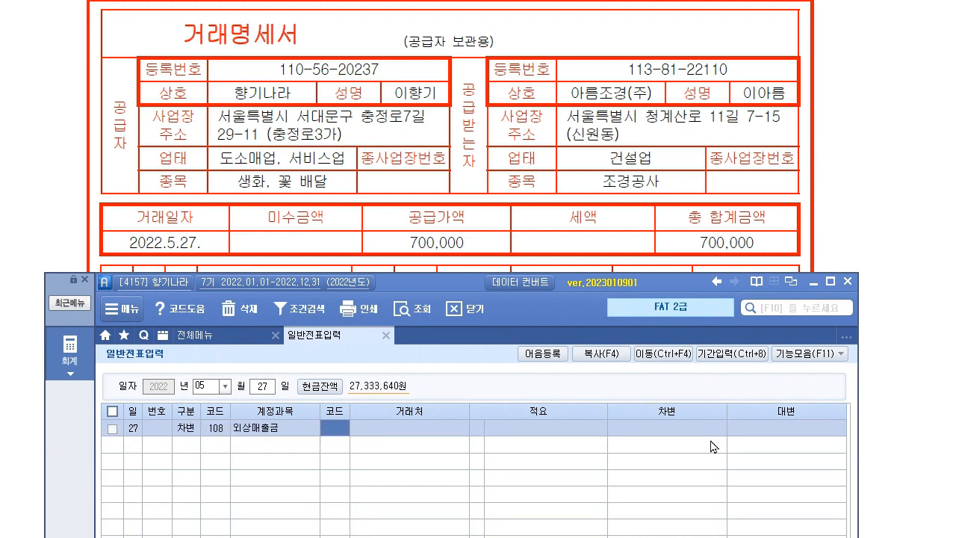
key(Return)
key(Left)
text(아름)
key(Return)
key(Return)
key(Return)
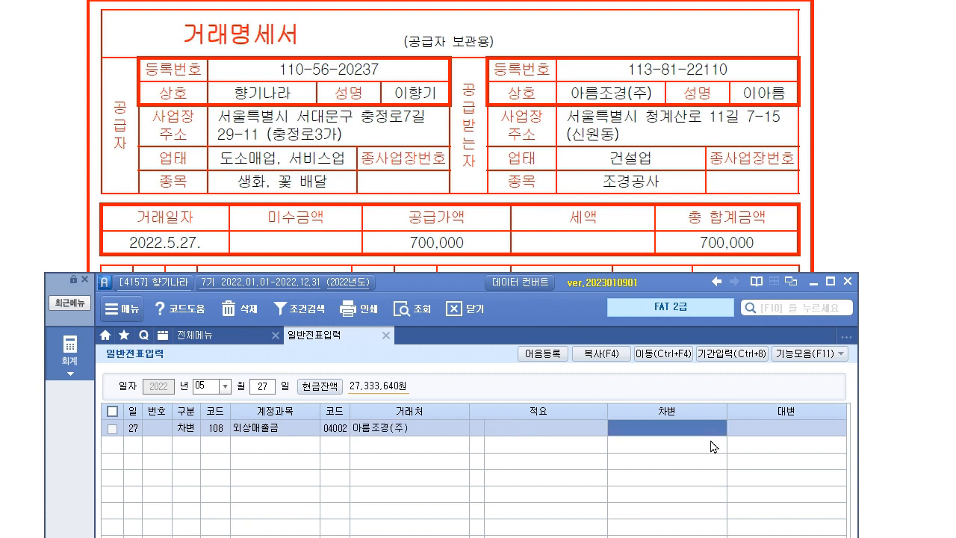
text(700,000)
key(Return)
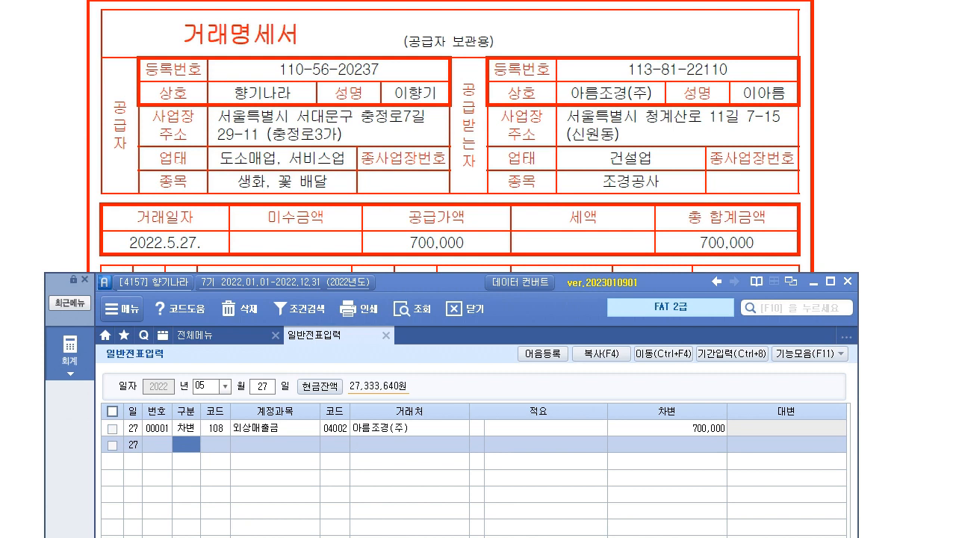
Credit 401 상품매출 700,000.
text(4401)
key(Return)
key(Return)
key(Return)
key(Return)
text(700,000)
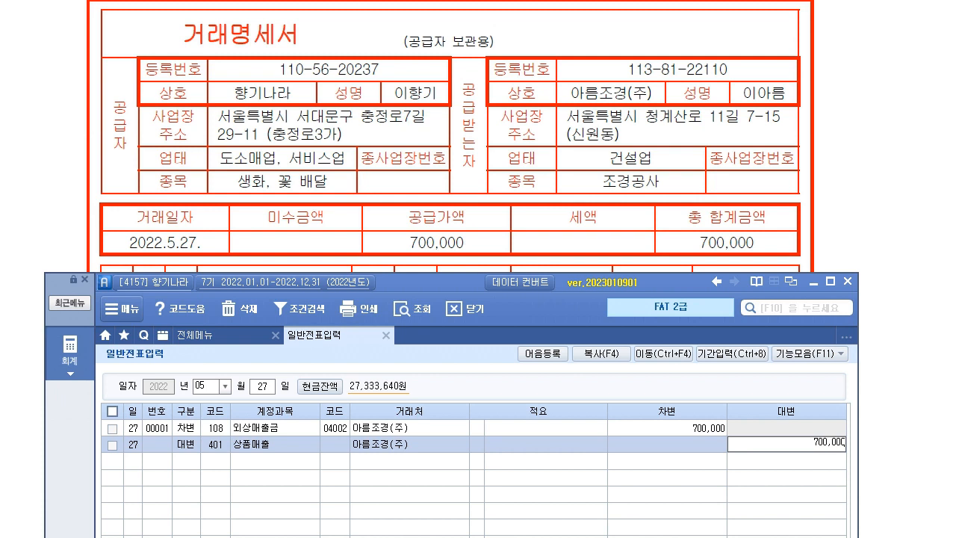
text(00)
key(Return)
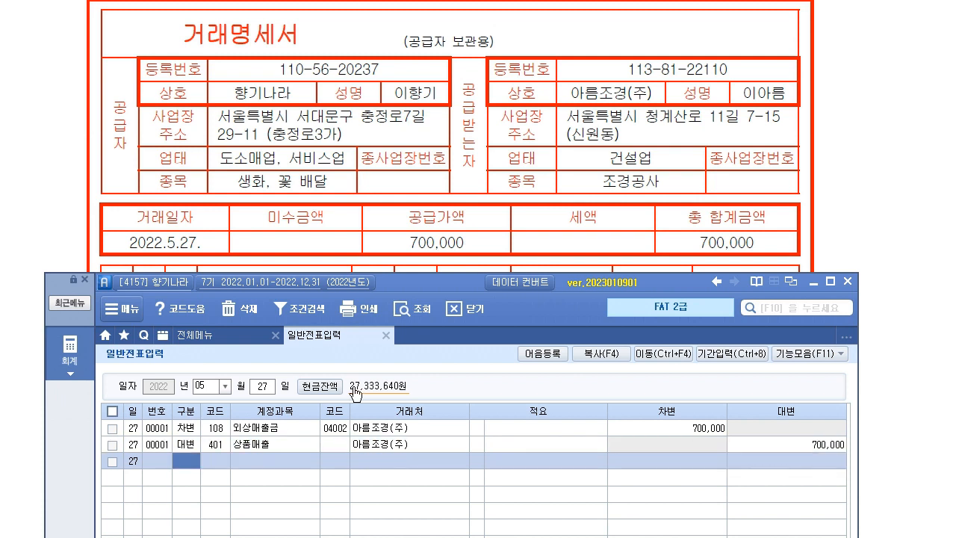
click(925, 447)
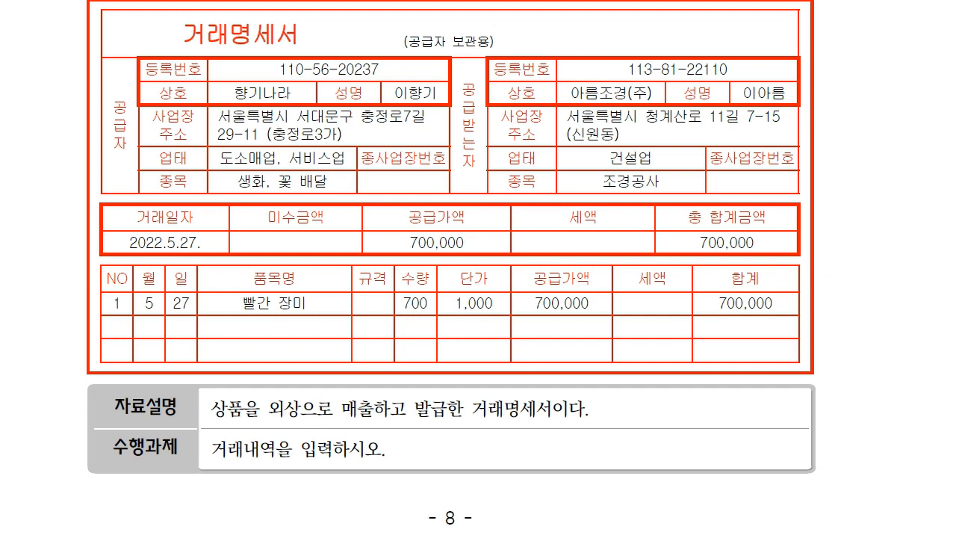
key(alt+Tab)
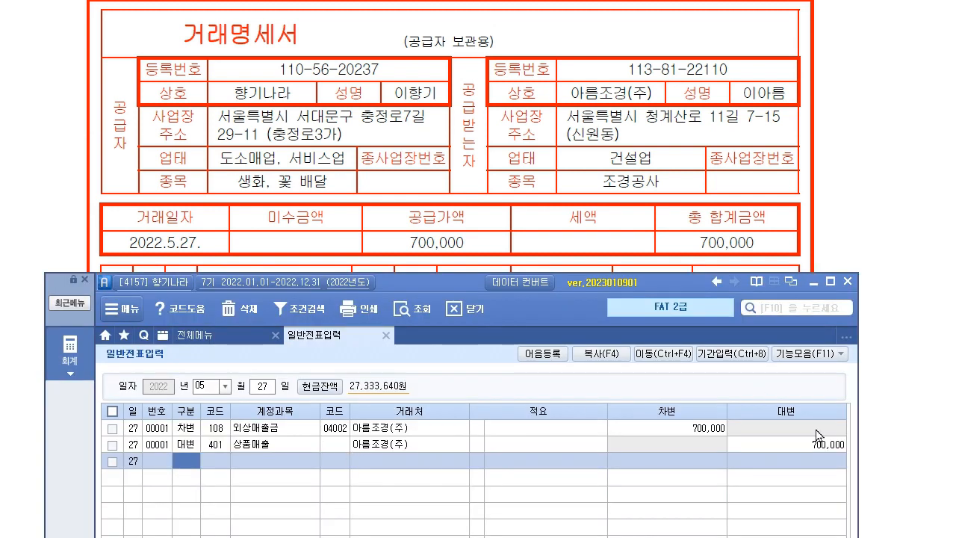
click(895, 481)
scroll(307, 388, down, 10)
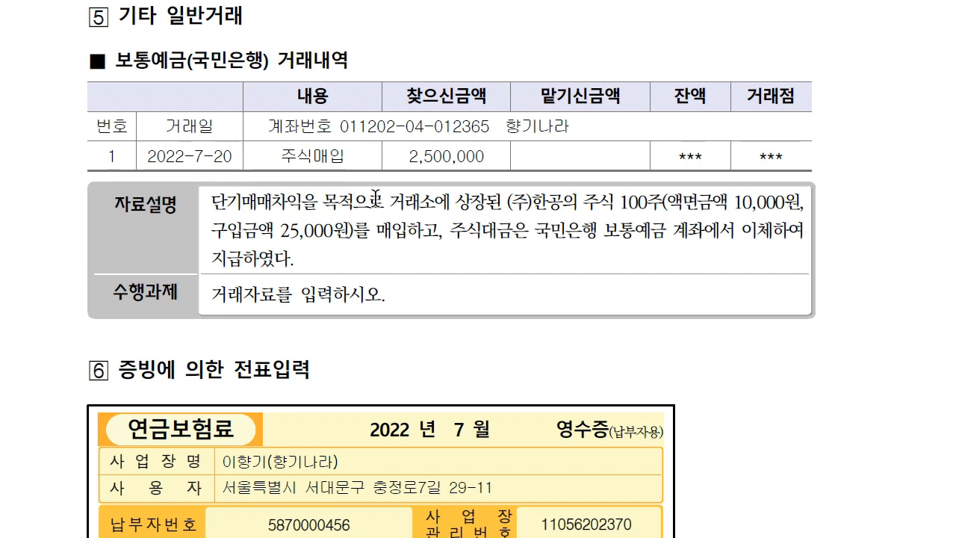
Date the voucher July 20 and begin a debit line.
drag(211, 200, 500, 201)
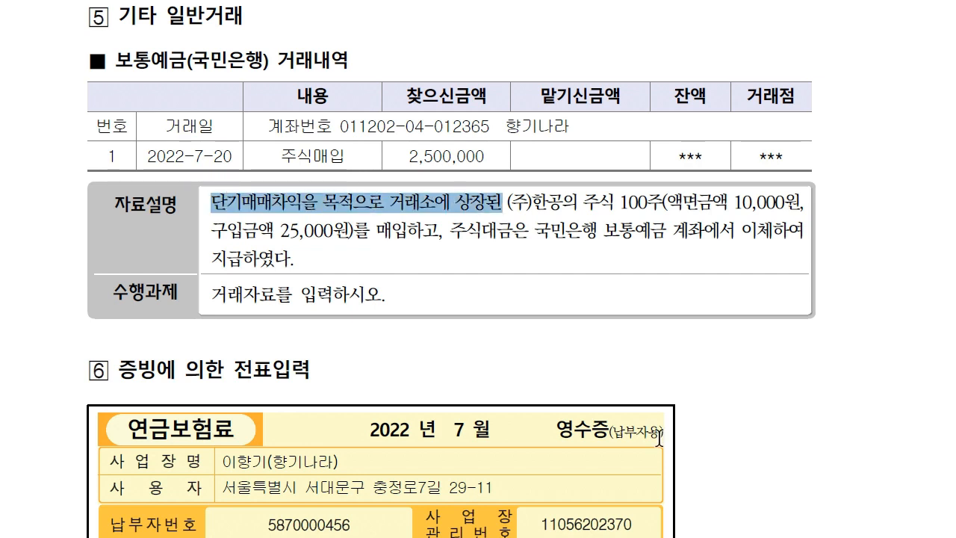
click(503, 201)
key(alt+Tab)
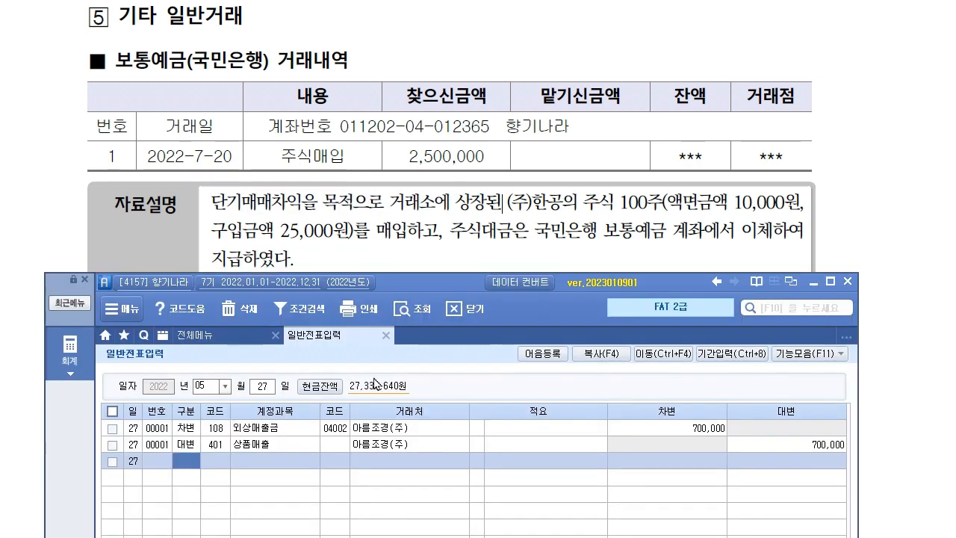
drag(391, 285, 401, 288)
click(234, 393)
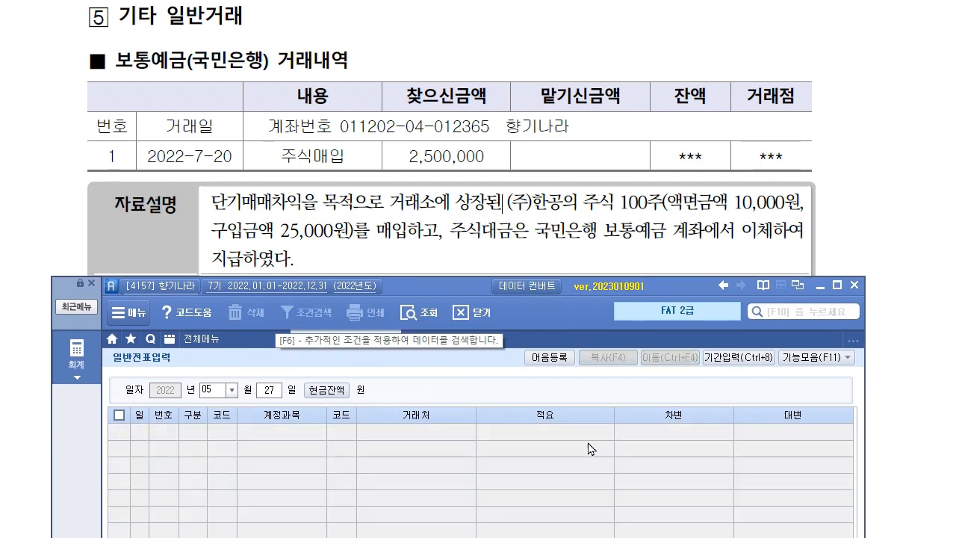
text(07203)
key(Return)
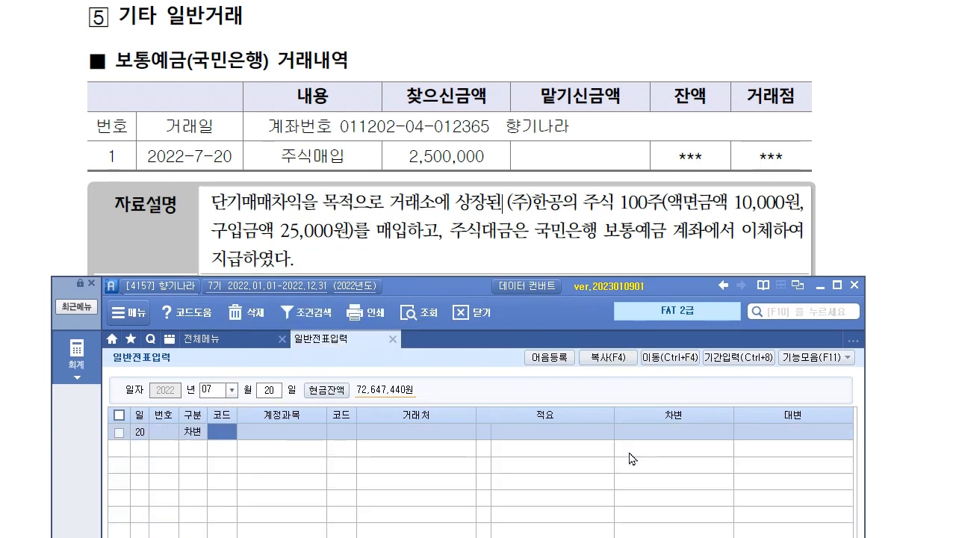
Debit 107 단기매매증권 2,500,000.
text(107)
key(Return)
key(Return)
key(Return)
text(2,500,000)
key(Return)
text(4)
Credit 103 보통예금 with customer 98000 국민은행(보통).
key(Return)
text(103)
key(Return)
key(F2)
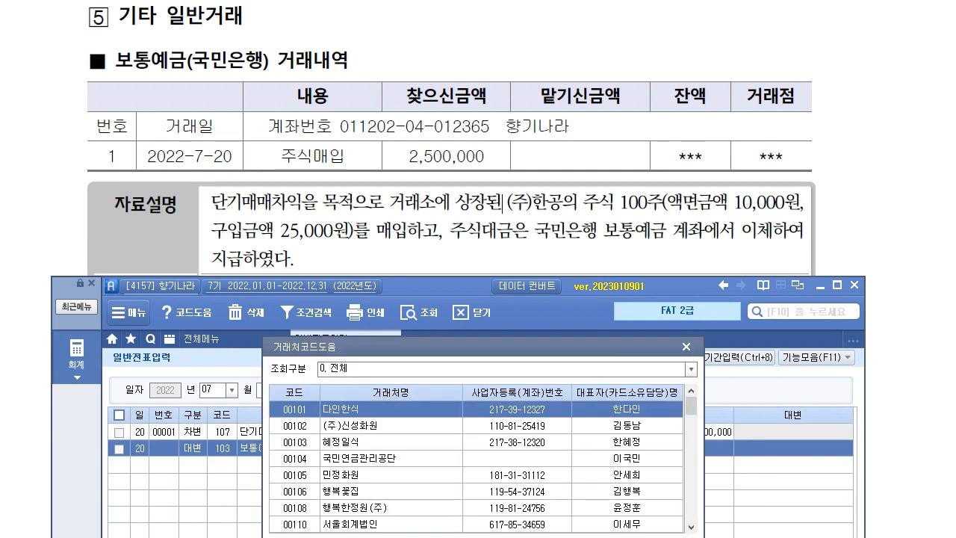
text(국)
click(629, 458)
key(Return)
key(Return)
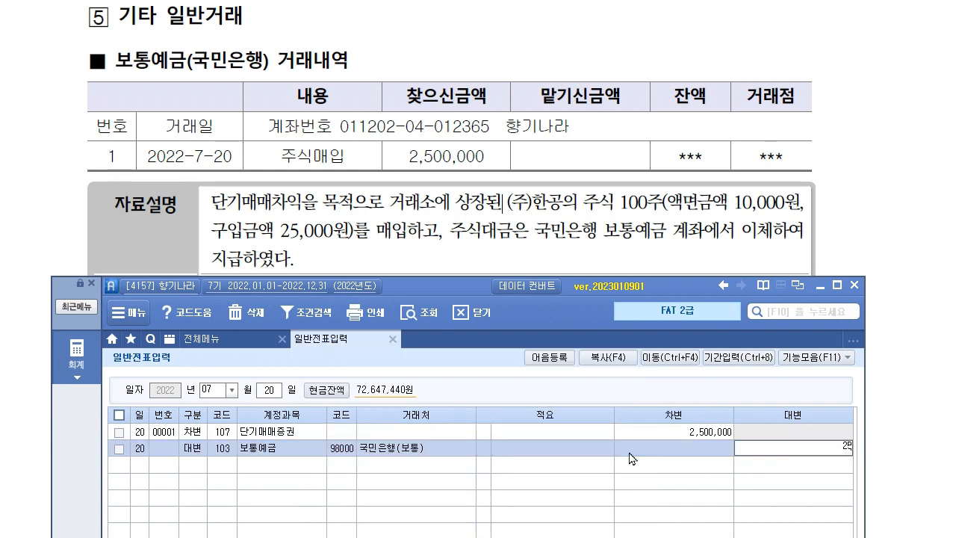
key(Return)
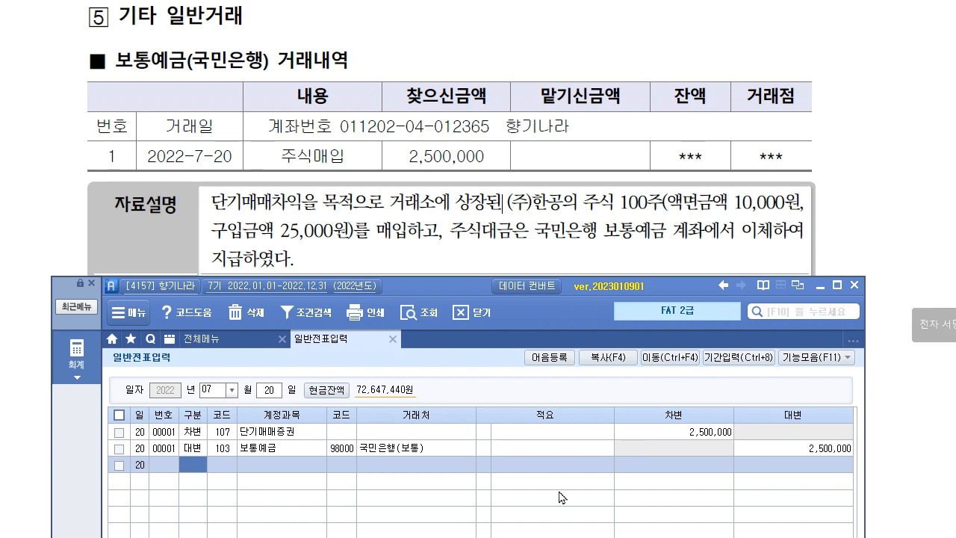
click(360, 242)
scroll(359, 241, down, 1)
scroll(359, 241, down, 4)
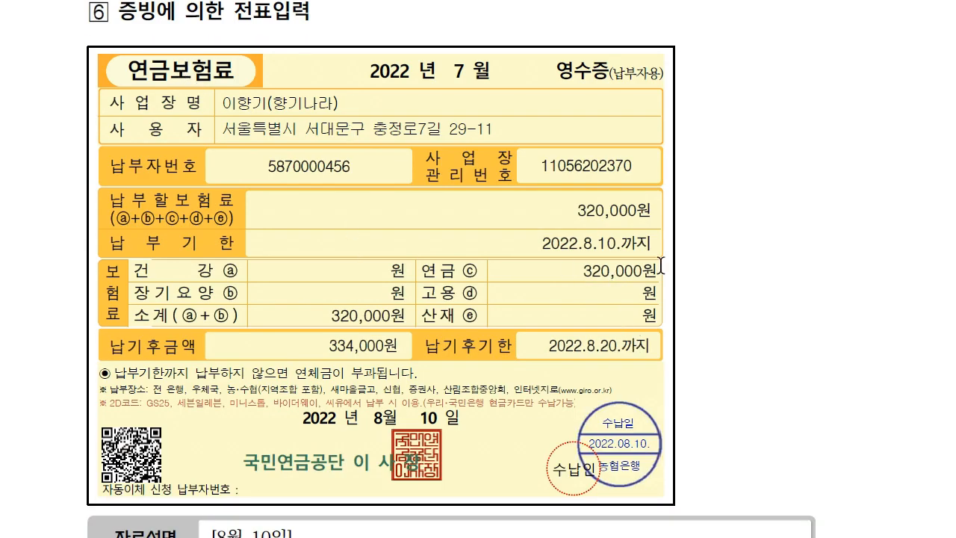
Date a new voucher August 10 and begin a debit line.
scroll(622, 321, down, 6)
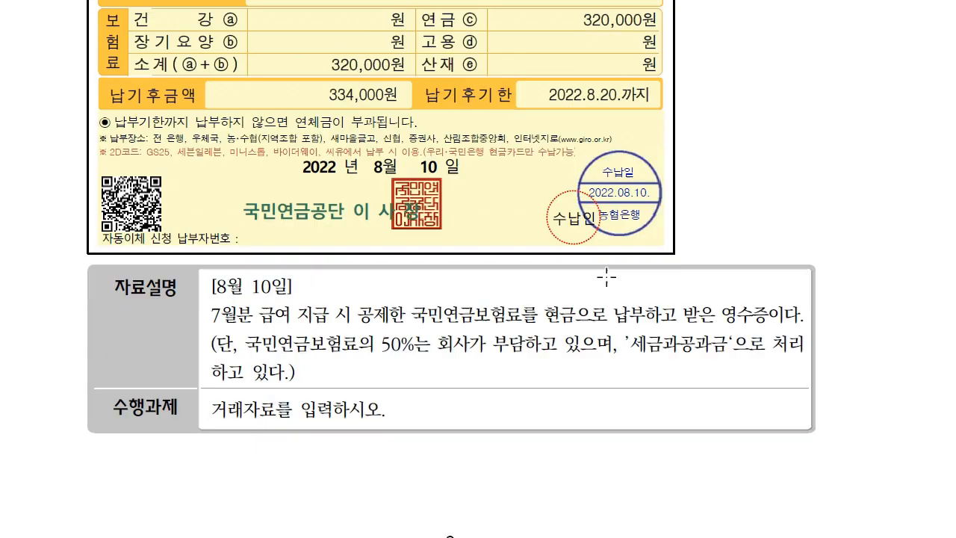
scroll(284, 188, down, 3)
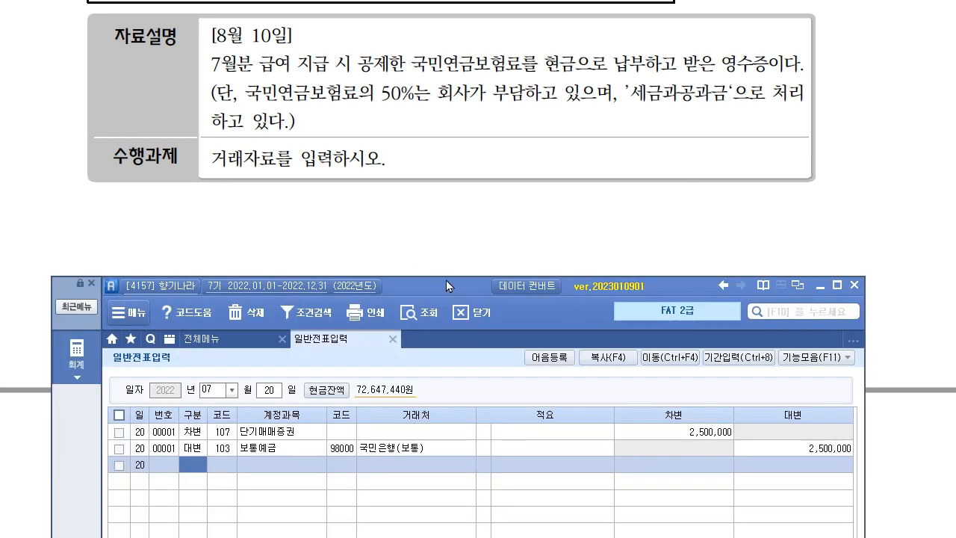
drag(446, 280, 449, 178)
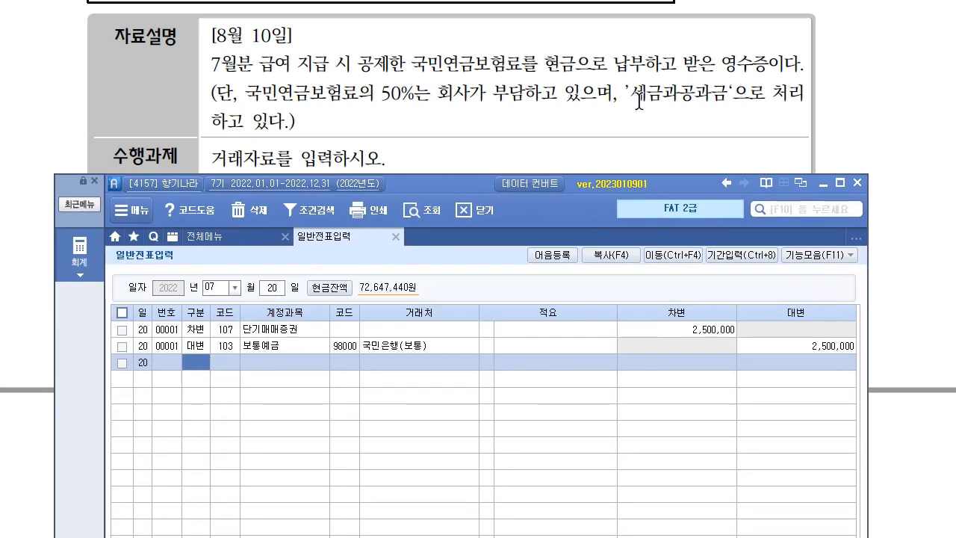
click(223, 288)
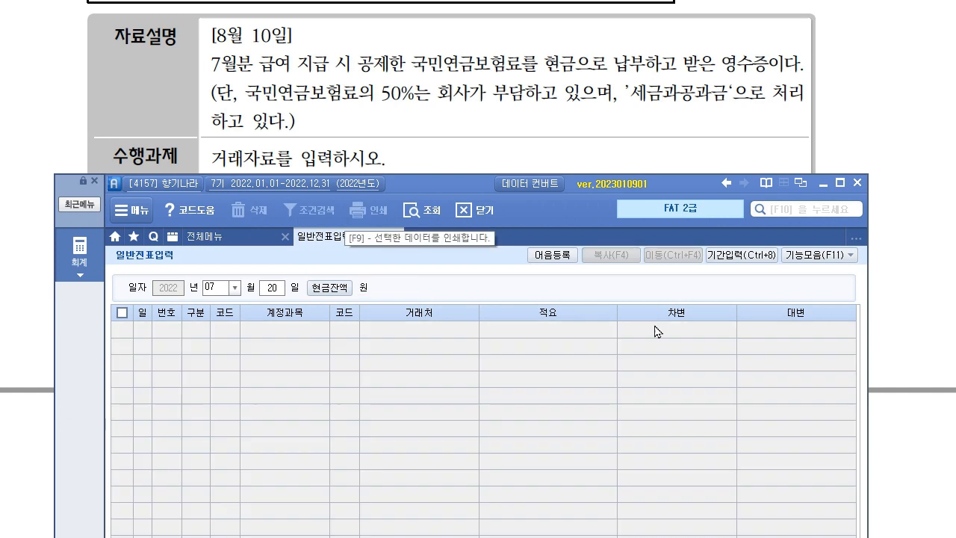
text(081)
text(0)
key(Return)
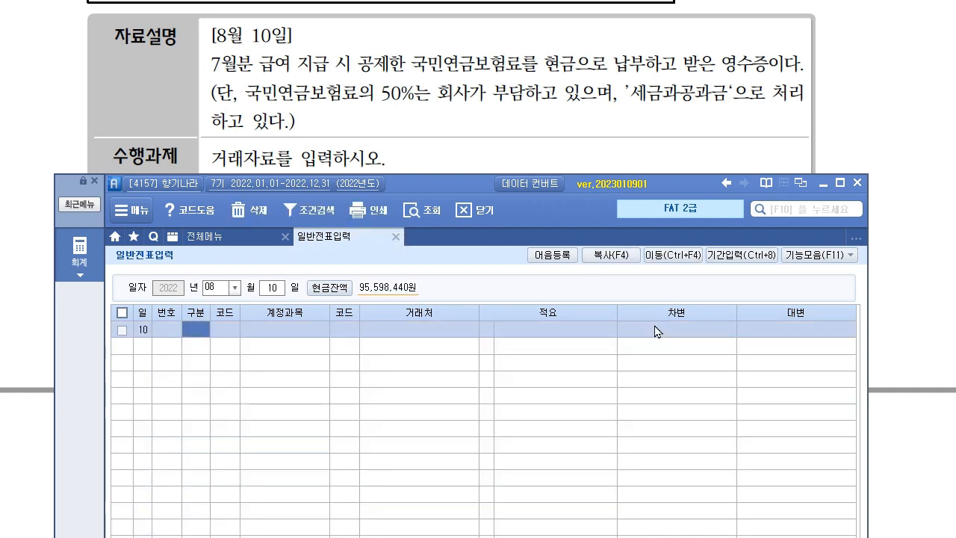
text(3)
key(Return)
Debit 254 예수금 160,000.
text(254)
key(Return)
key(Return)
key(Return)
key(Return)
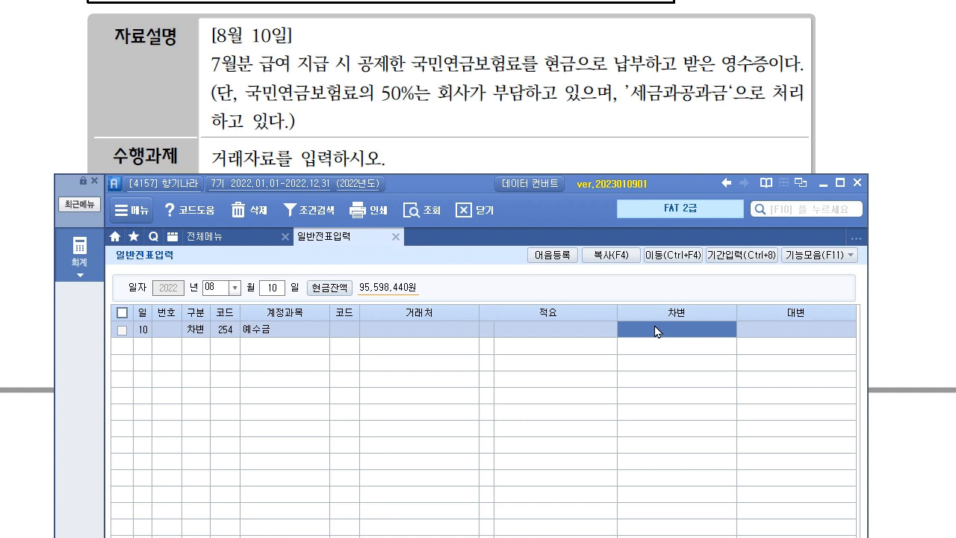
text(1)
key(Return)
text(3)
key(Return)
Debit 817 세금과공과금 160,000.
text(817)
key(Return)
key(Return)
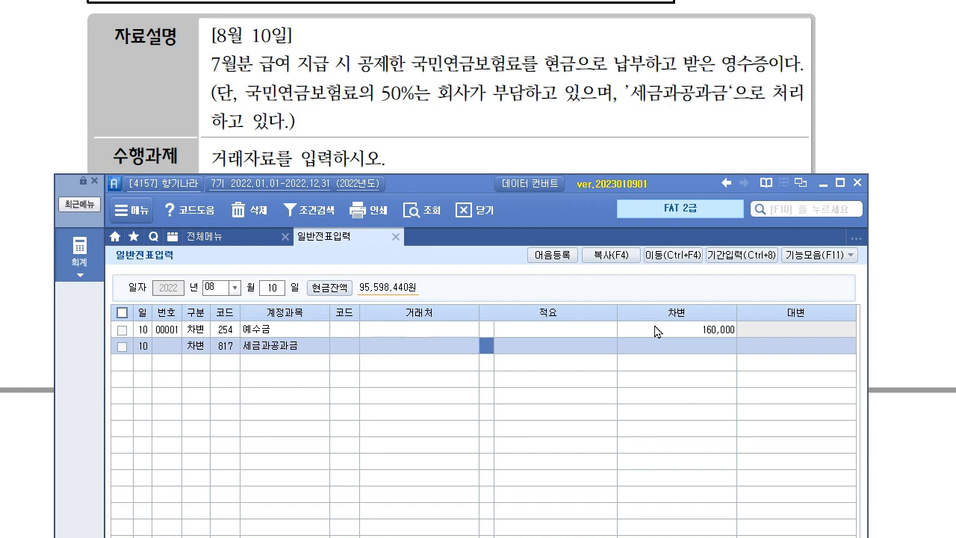
key(Return)
text(160,000)
key(Return)
text(4)
key(Return)
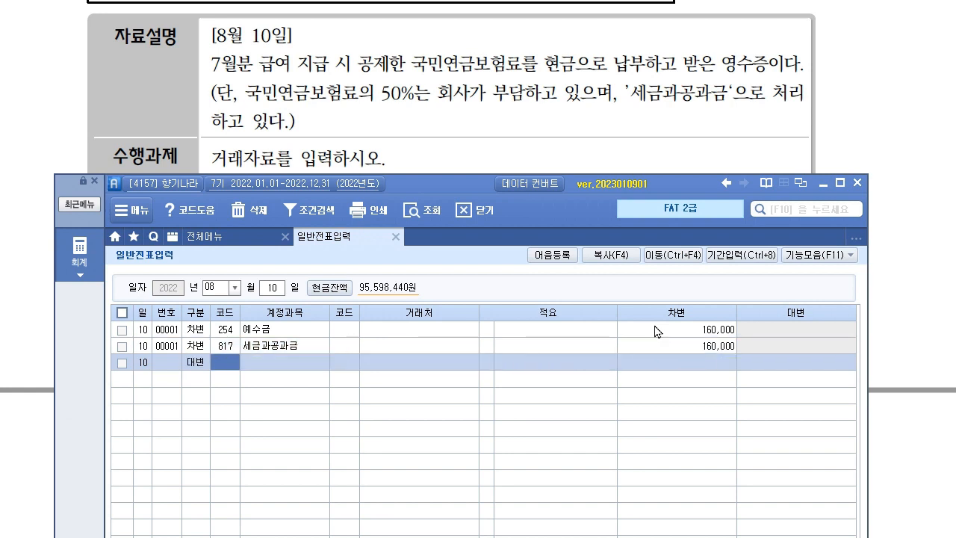
Credit 101 현금 320,000.
text(101)
key(Return)
key(Return)
key(Return)
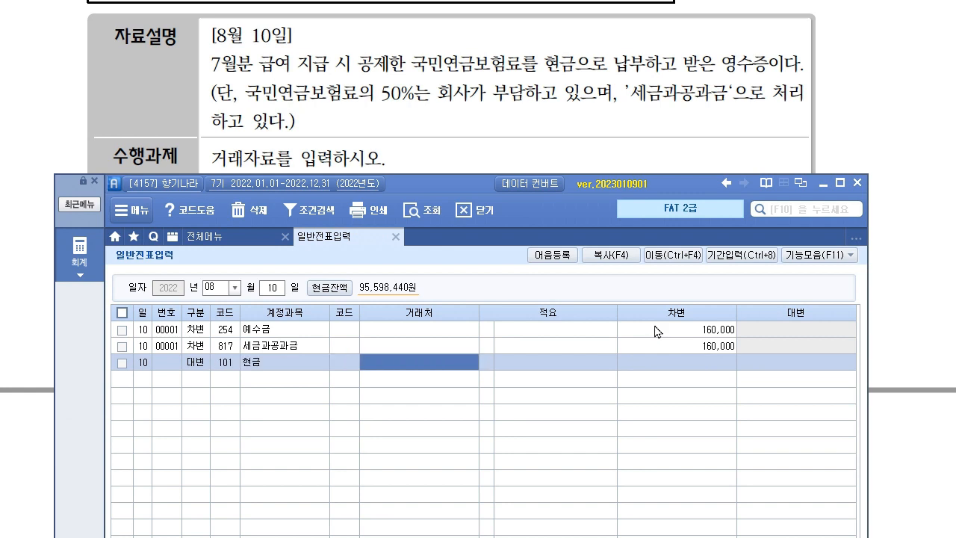
text(320,000)
key(Return)
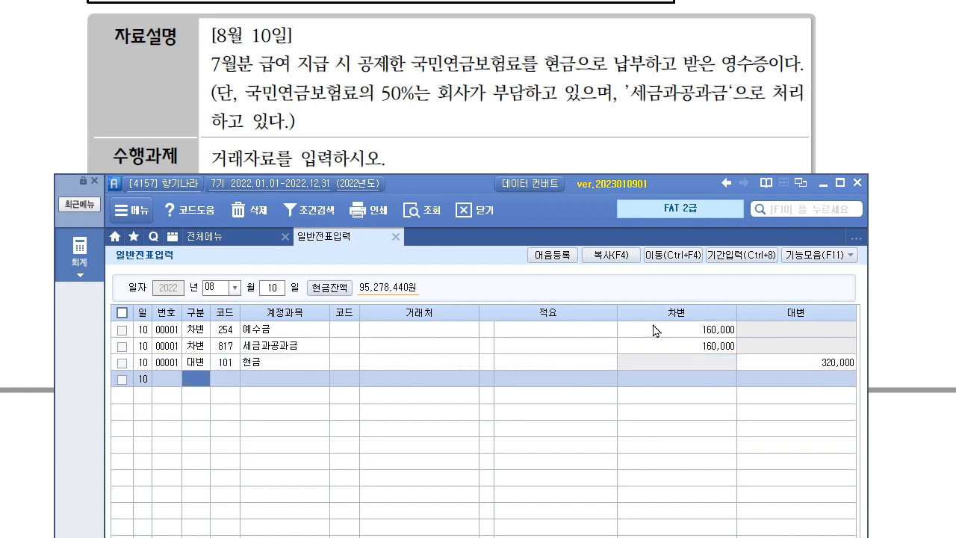
click(601, 145)
Start a general journal voucher dated September 20 in 일반전표입력.
scroll(304, 448, down, 4)
scroll(304, 446, down, 4)
scroll(304, 363, up, 1)
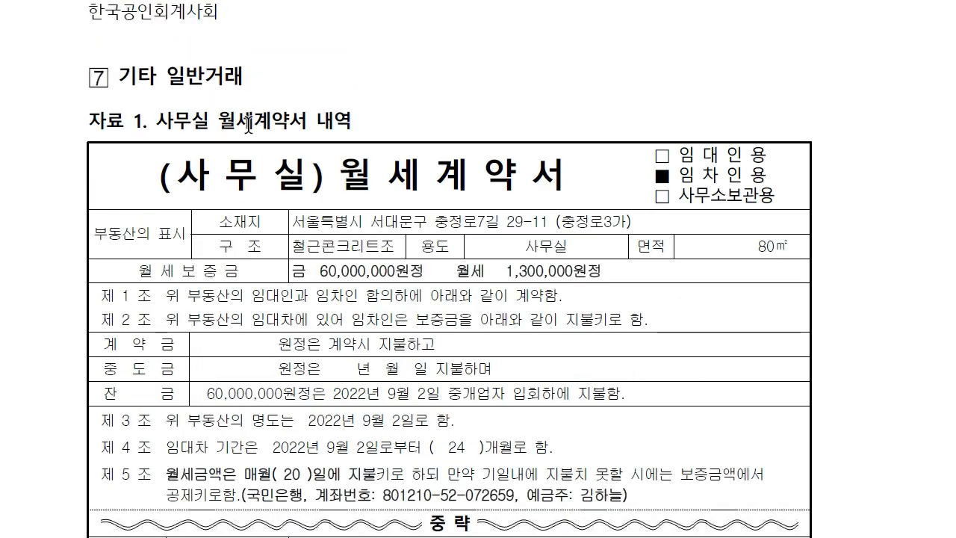
scroll(410, 348, down, 3)
scroll(410, 348, down, 7)
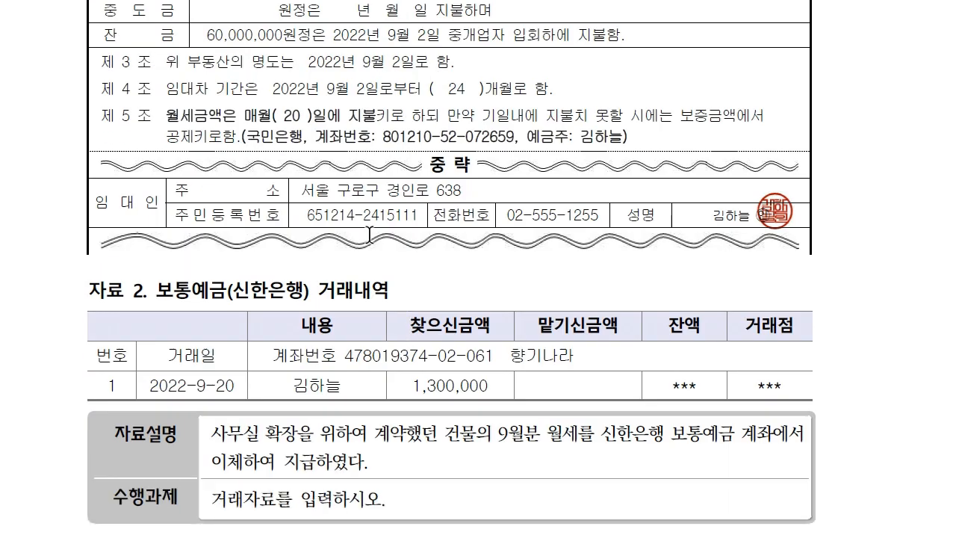
scroll(503, 139, down, 5)
scroll(503, 140, down, 1)
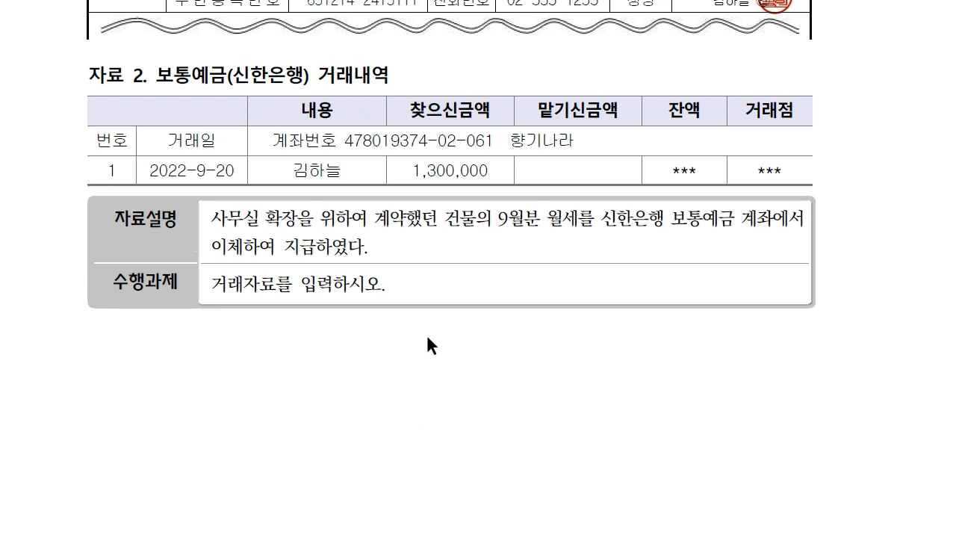
key(alt+Tab)
drag(436, 193, 429, 329)
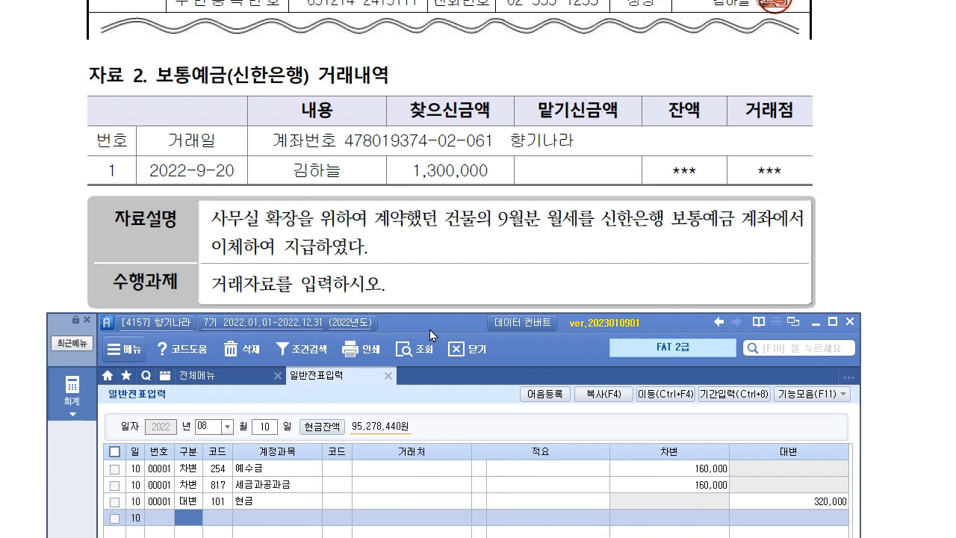
click(203, 428)
text(09)
key(Return)
text(20)
key(Return)
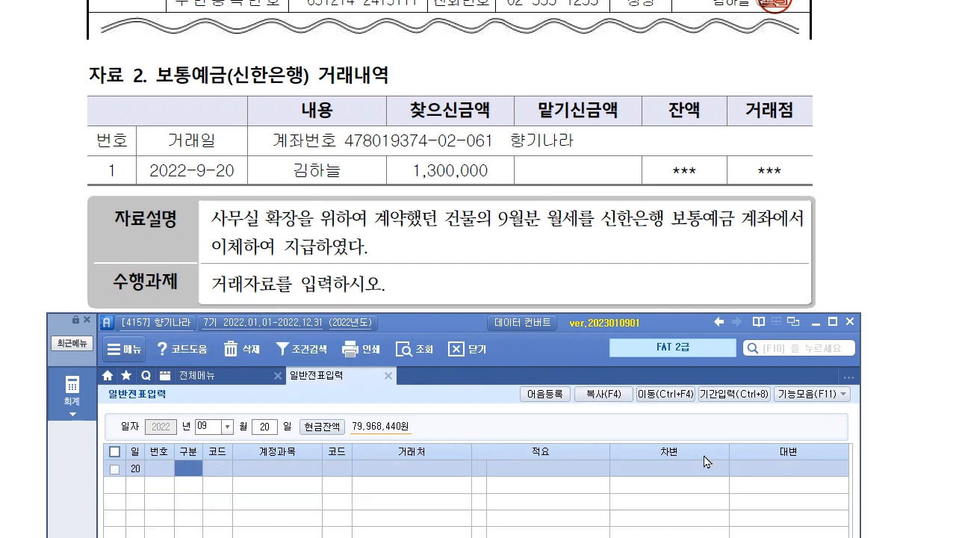
Debit 819 임차료 for 1,300,000 on the first line.
text(3)
key(Return)
text(임)
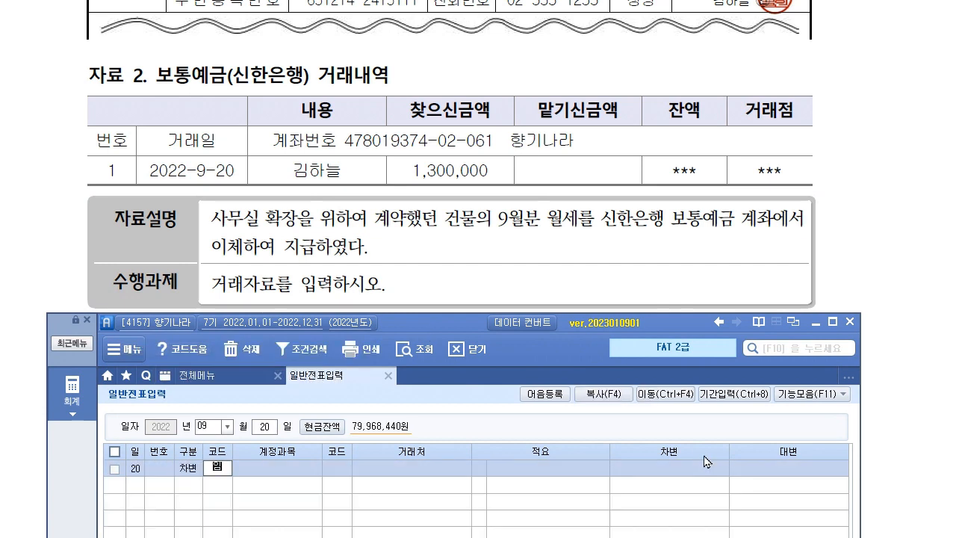
text(차)
key(Return)
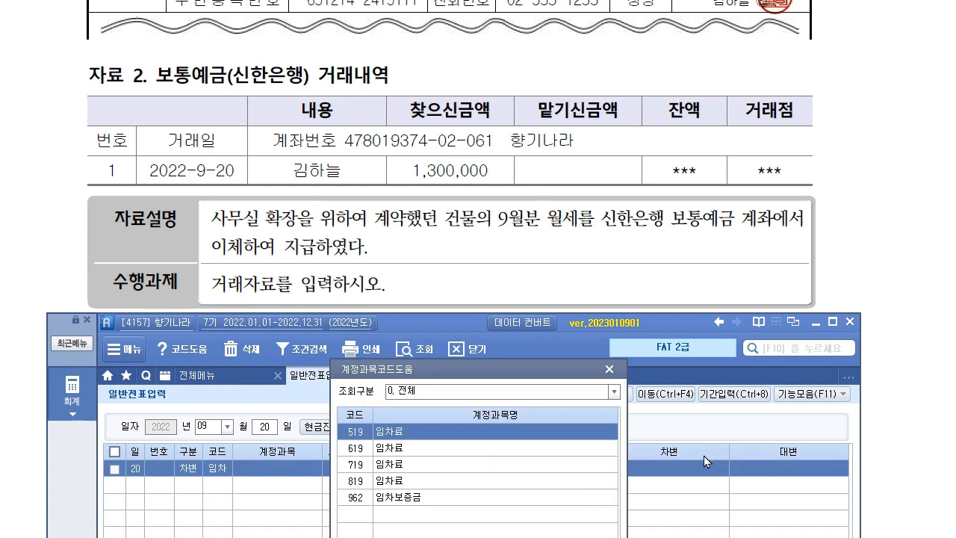
key(Down)
key(Down)
key(Down)
key(Return)
key(Return)
text(1300000)
Credit 103 보통예금 1,300,000 with partner 신한은행(보통), then close the window.
key(Return)
text(4)
key(Return)
text(103)
key(Return)
text(ㅅ)
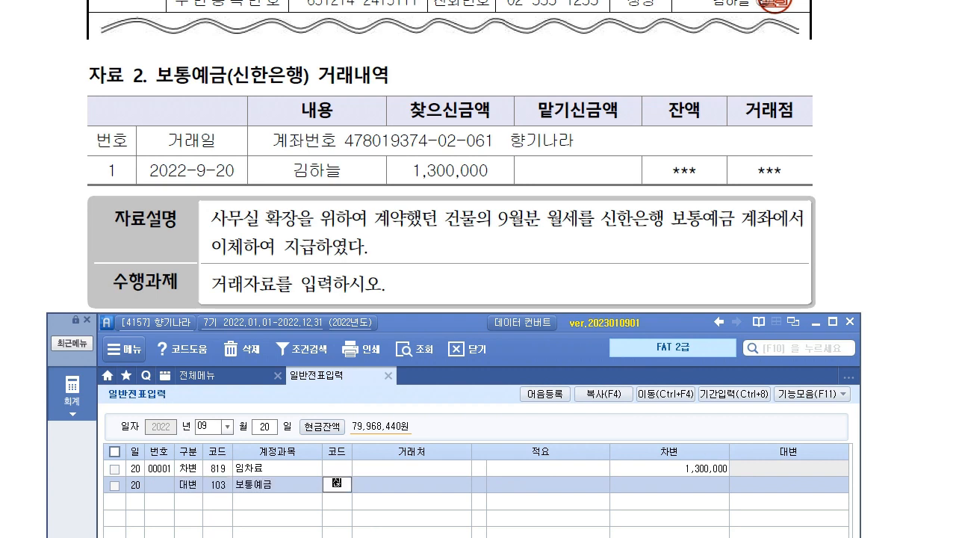
key(Return)
key(Return)
key(Return)
text(1,300,000)
key(Return)
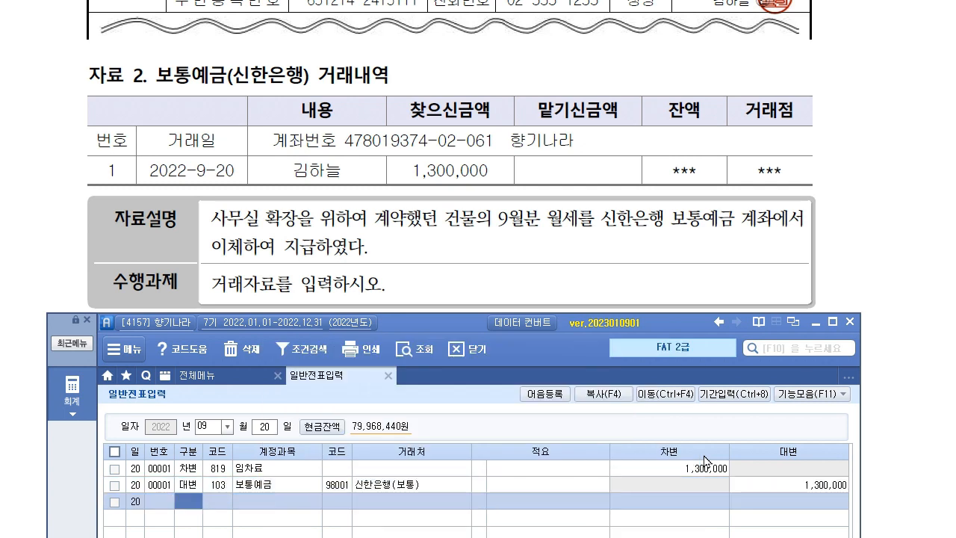
click(455, 348)
scroll(528, 388, down, 3)
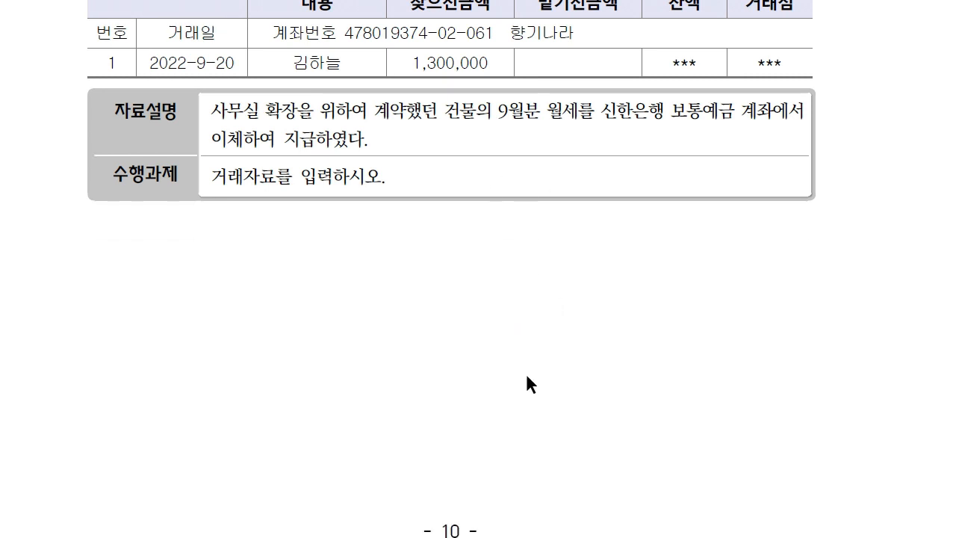
Debit 103 보통예금 400,000 with partner 하나은행(보통) on the 10/28 voucher.
scroll(528, 384, down, 10)
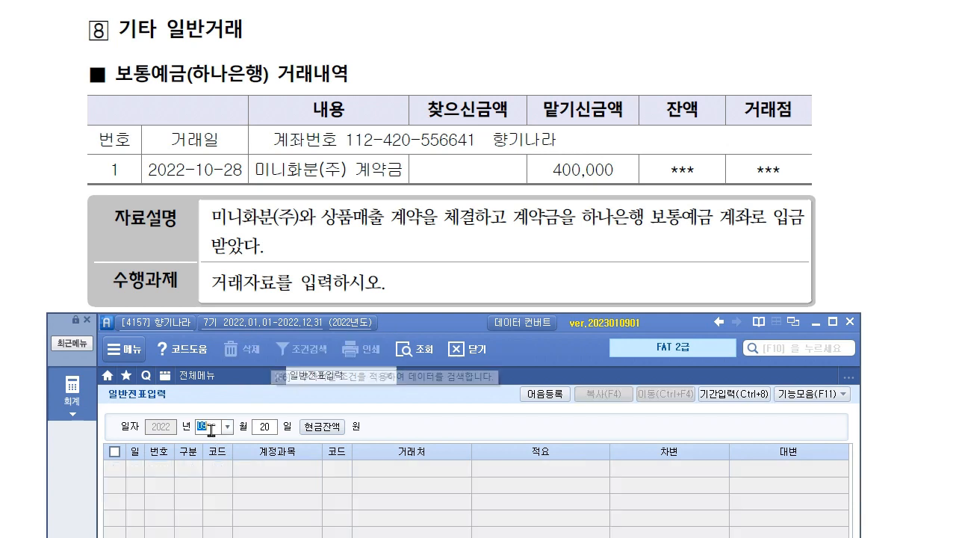
text(3)
key(Return)
text(103)
key(Return)
text(하나)
key(Return)
key(Left)
key(F2)
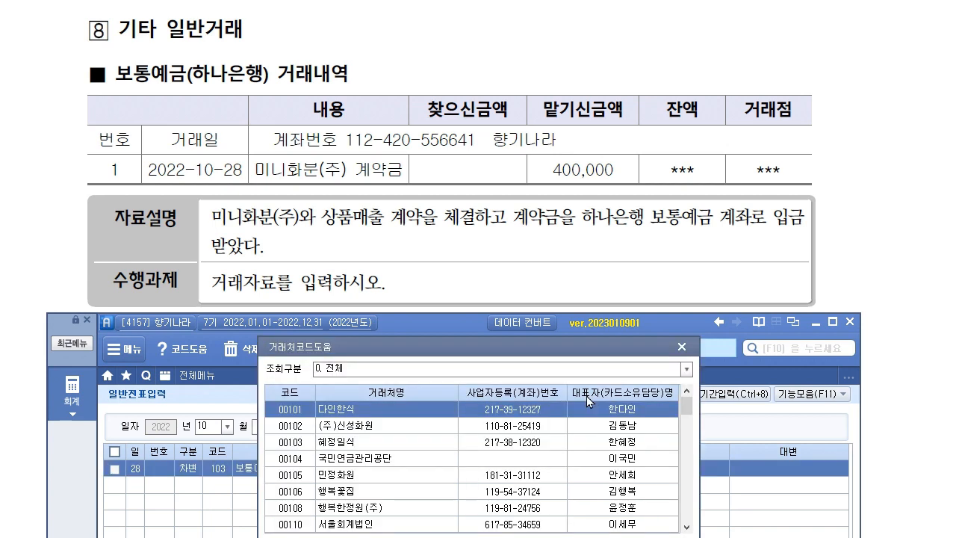
key(Down)
key(Down)
key(Return)
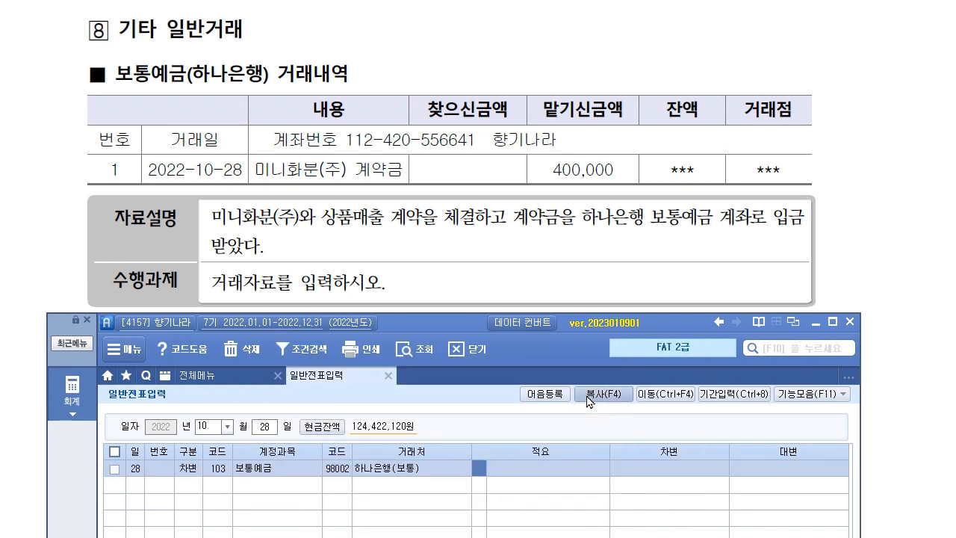
key(Return)
key(Return)
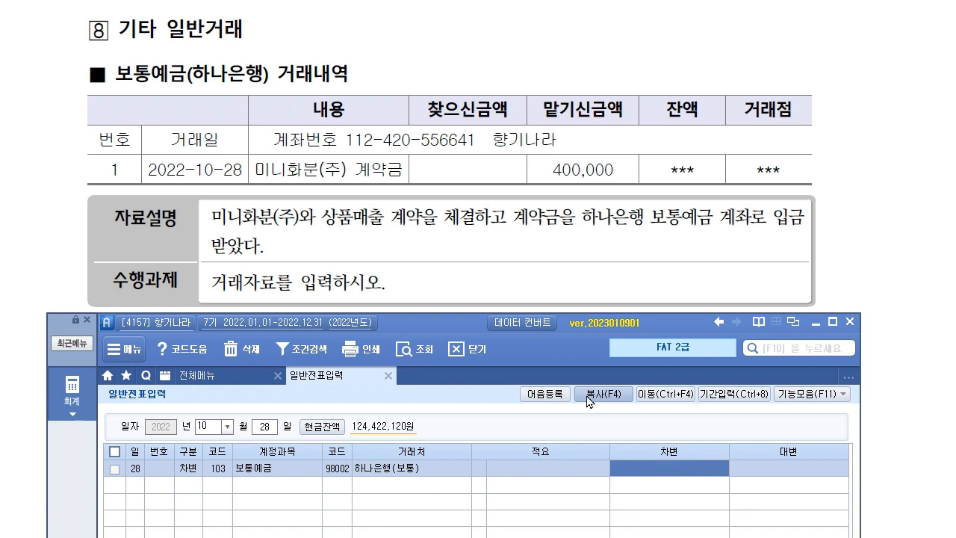
text(400000)
key(Return)
Credit 선수금 400,000 with partner 미니화분(주).
text(4)
key(Return)
text(459)
key(Return)
text(미니)
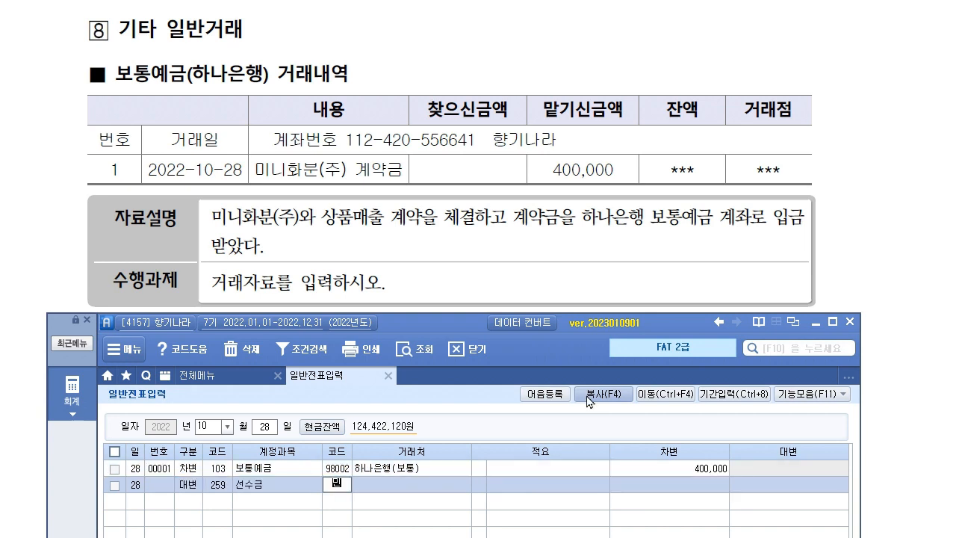
key(Return)
key(Down)
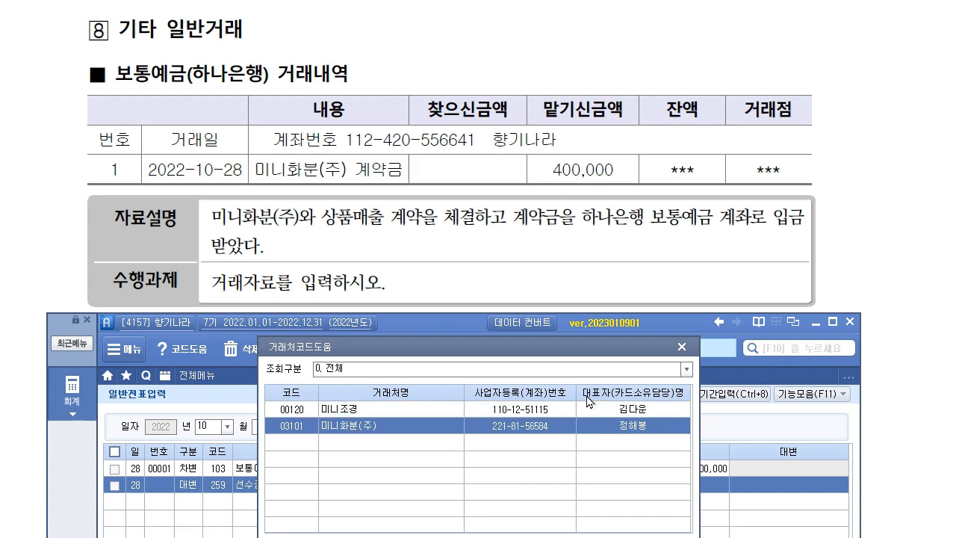
key(Return)
key(Return)
text(400,000)
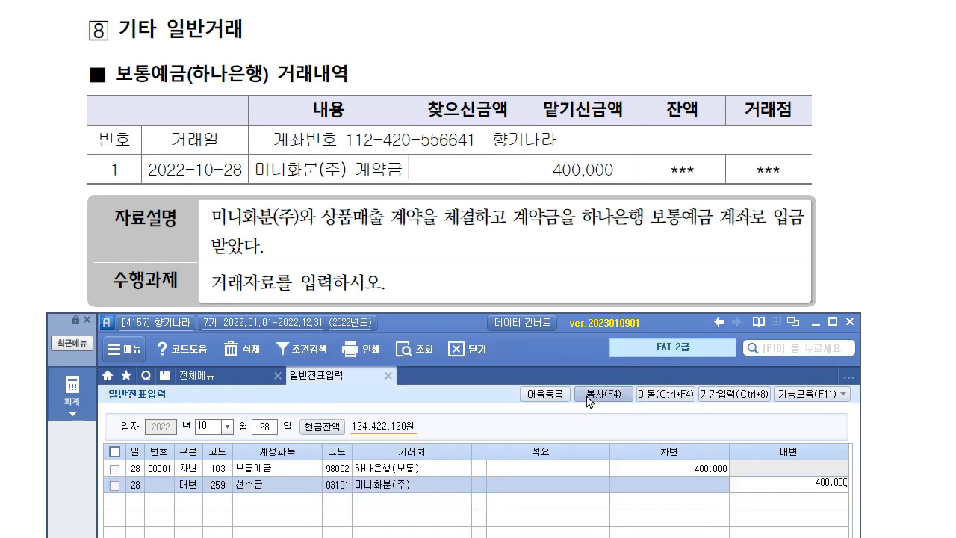
key(Return)
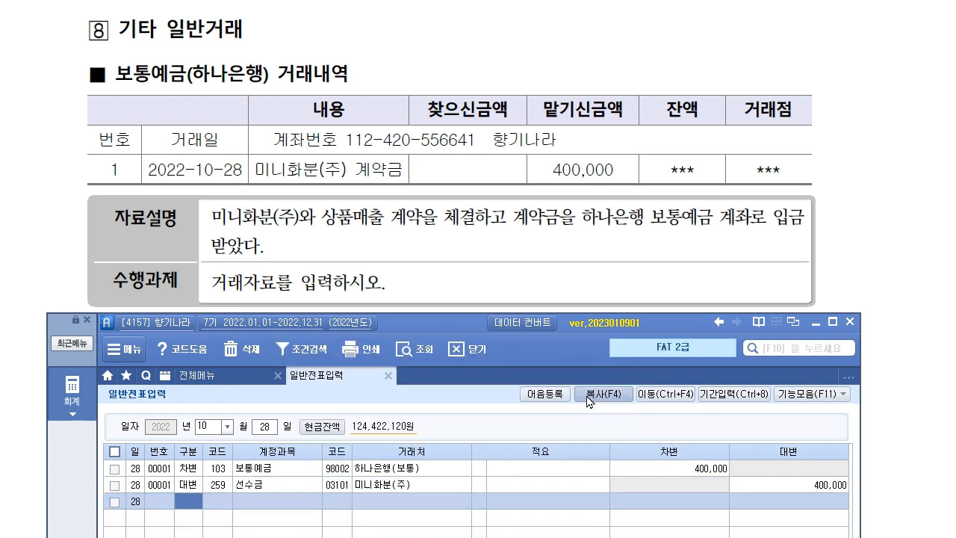
click(446, 257)
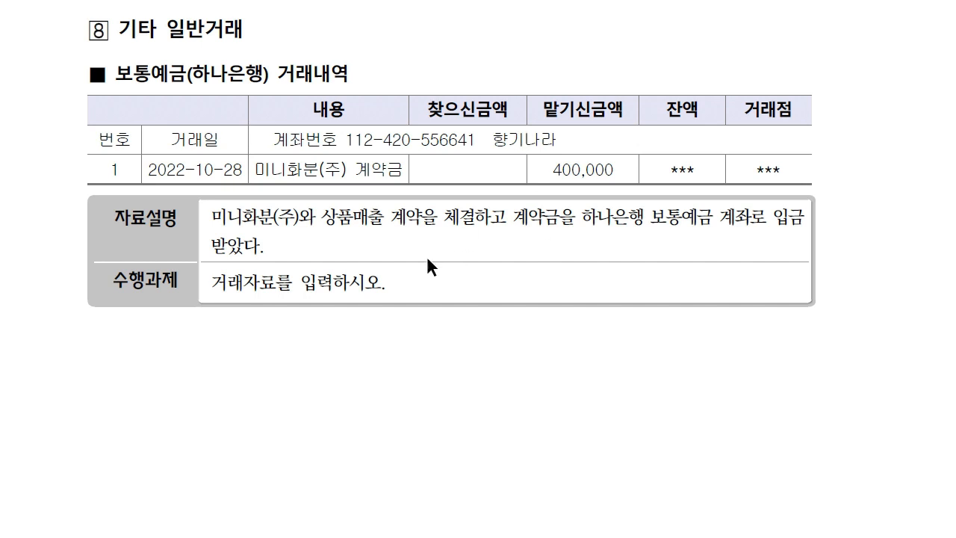
Locate the 11/10 접대비 cash voucher and its 10,000 debit amount.
scroll(443, 254, down, 15)
scroll(404, 220, down, 7)
scroll(342, 250, down, 2)
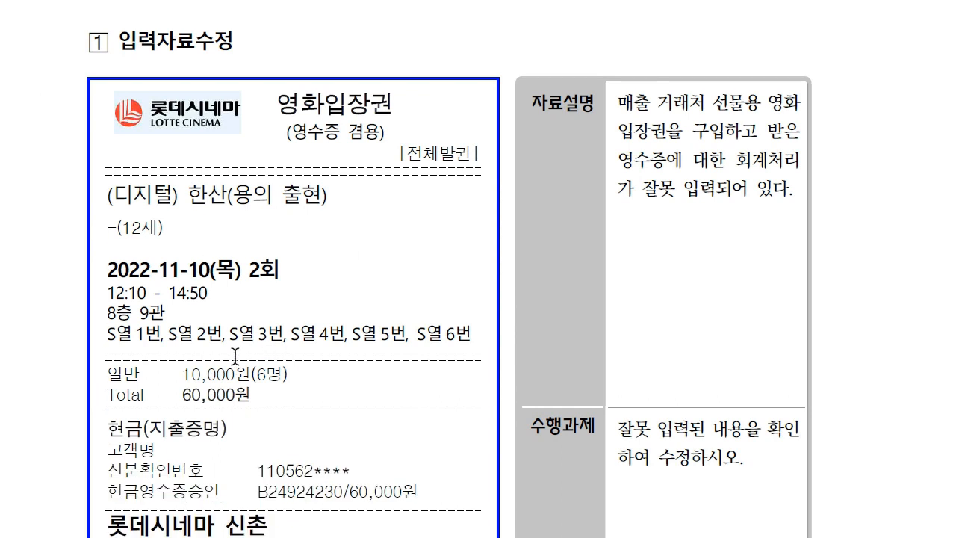
scroll(235, 354, down, 1)
scroll(177, 149, down, 1)
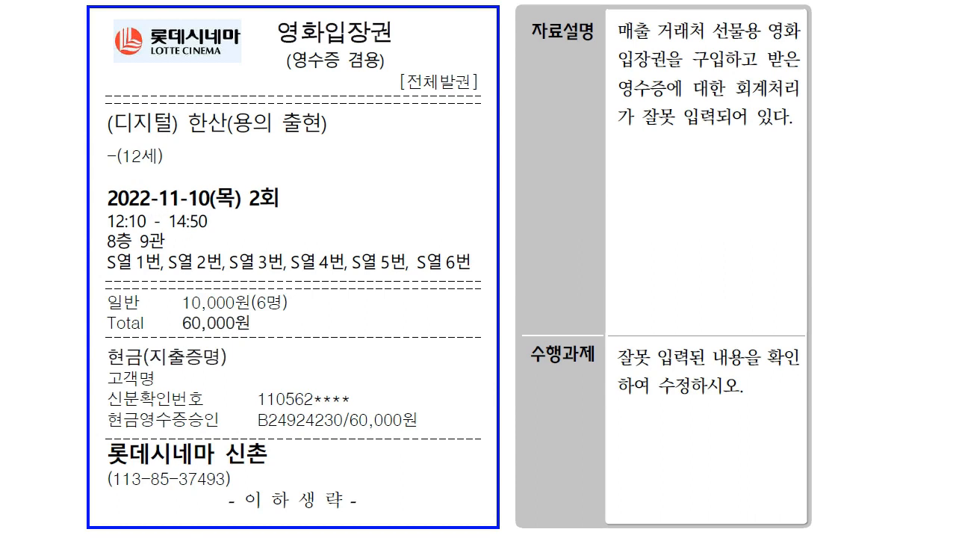
key(alt+Tab)
click(215, 426)
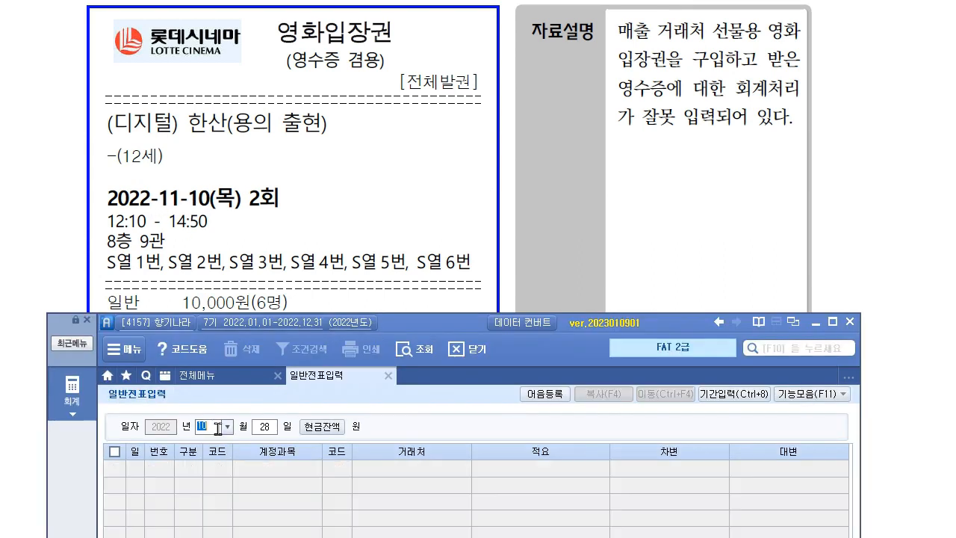
text(1110)
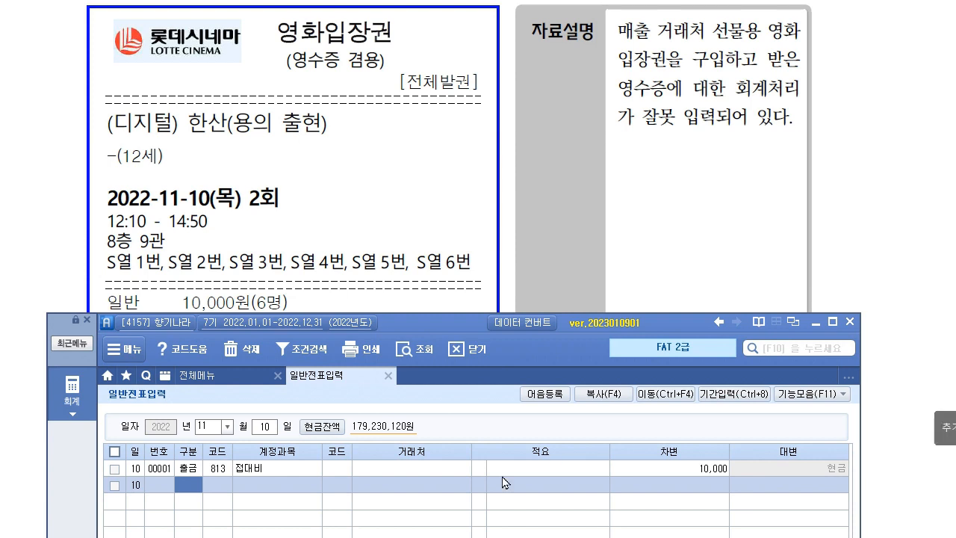
click(267, 472)
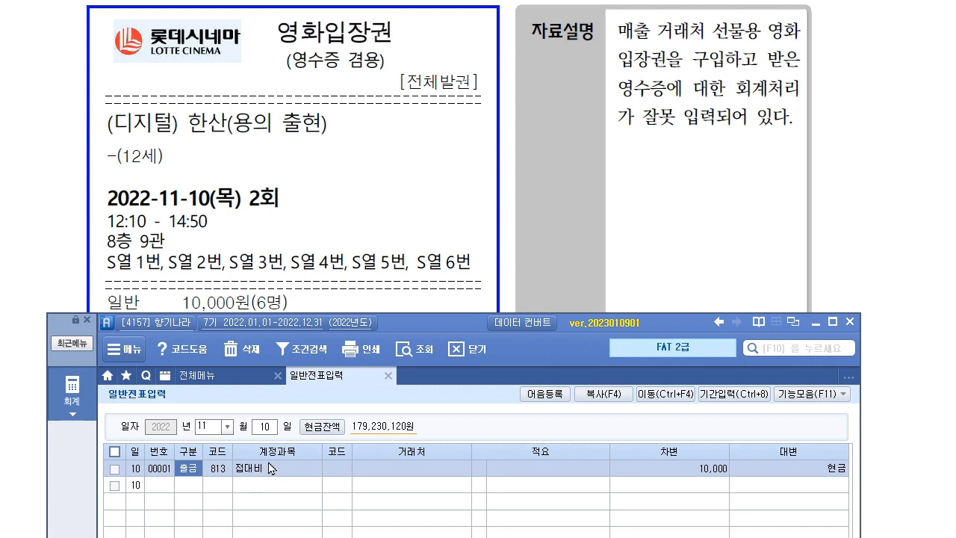
click(721, 470)
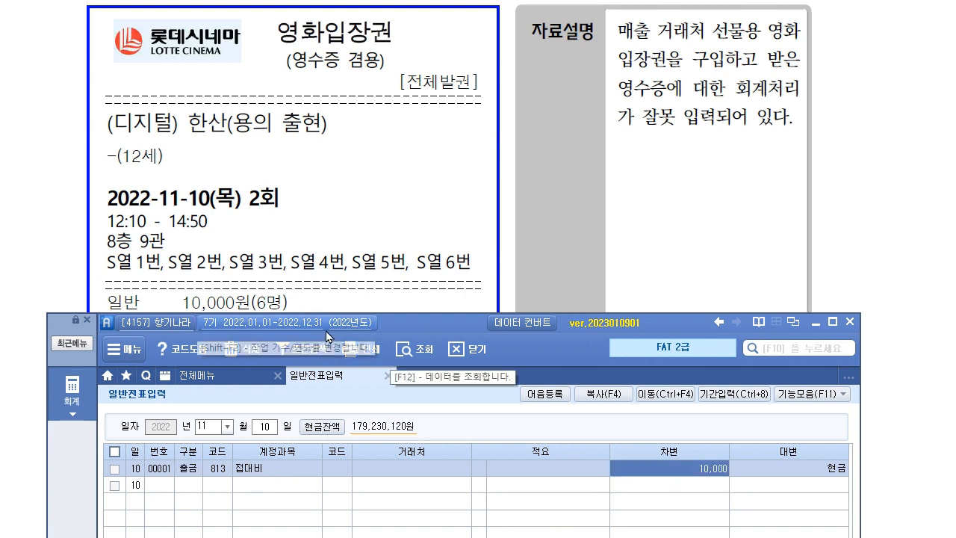
Change the 접대비 debit to 60,000 and verify the 출금 line.
drag(407, 331, 398, 354)
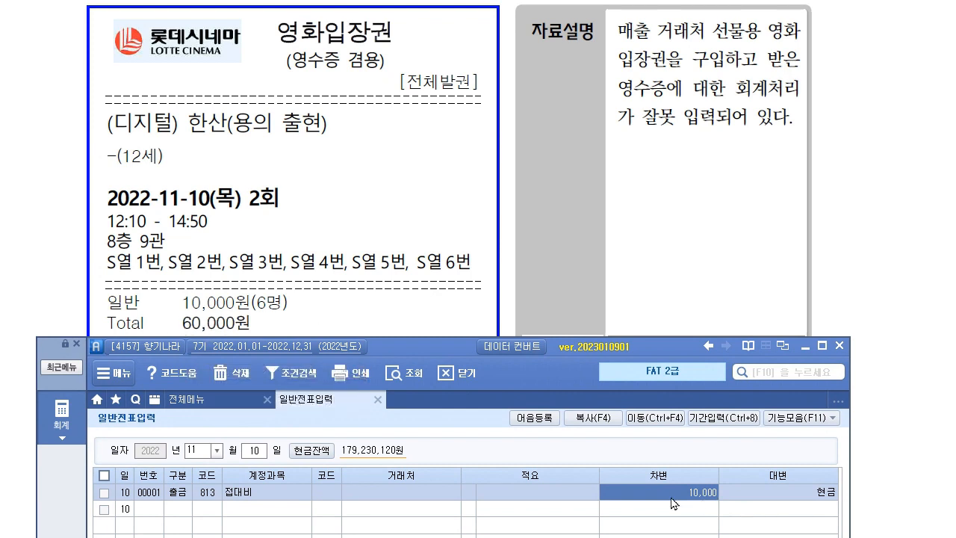
click(632, 495)
text(60000)
key(Return)
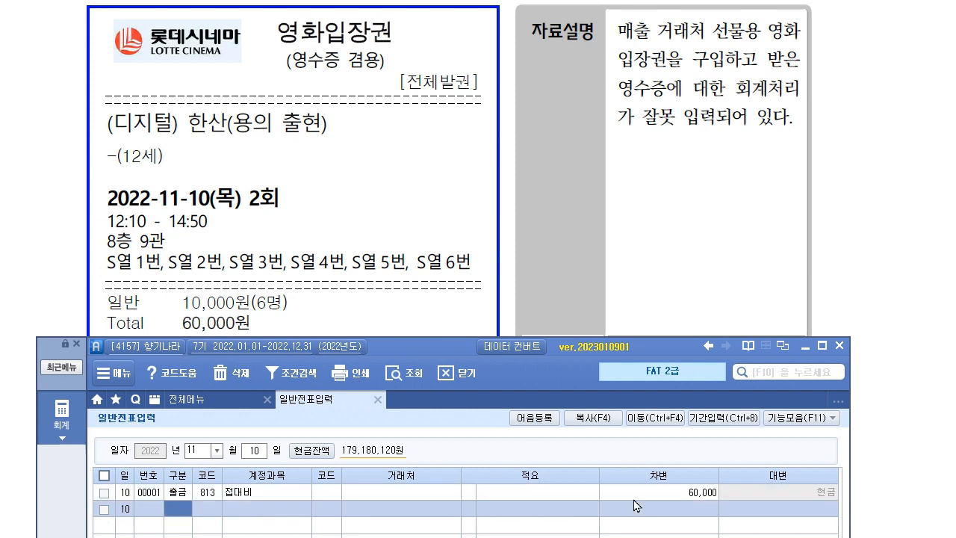
drag(432, 350, 442, 13)
click(188, 153)
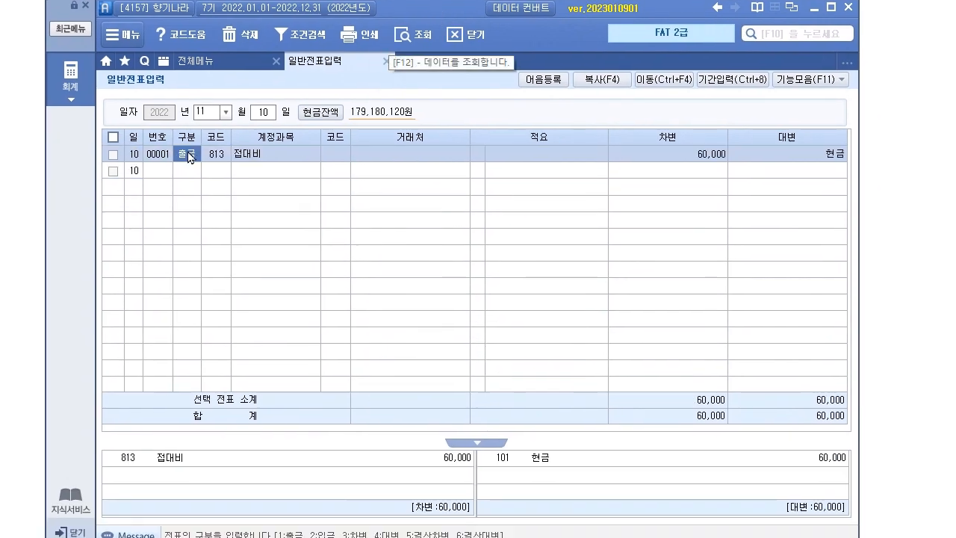
click(681, 156)
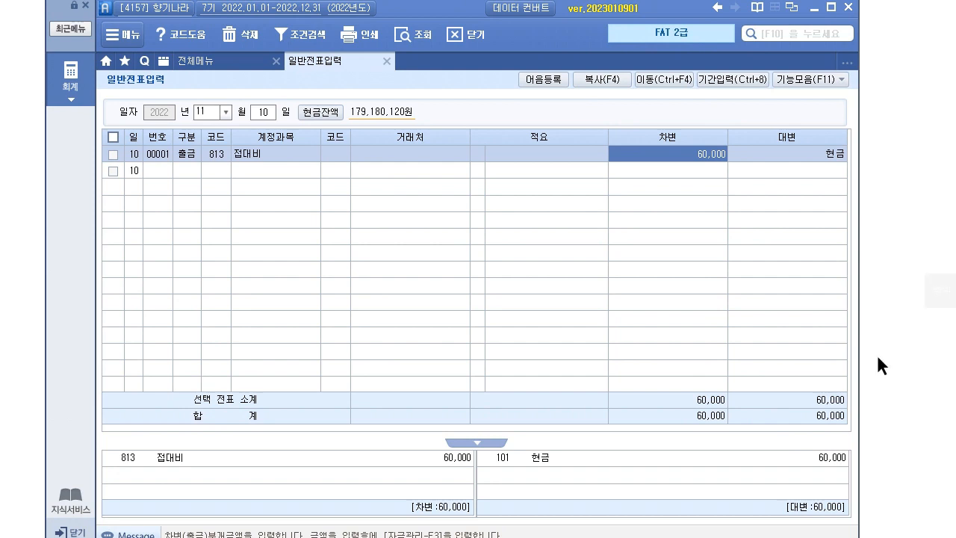
click(891, 377)
Load the December 20 vouchers in 일반전표입력.
scroll(366, 306, down, 5)
scroll(379, 272, down, 10)
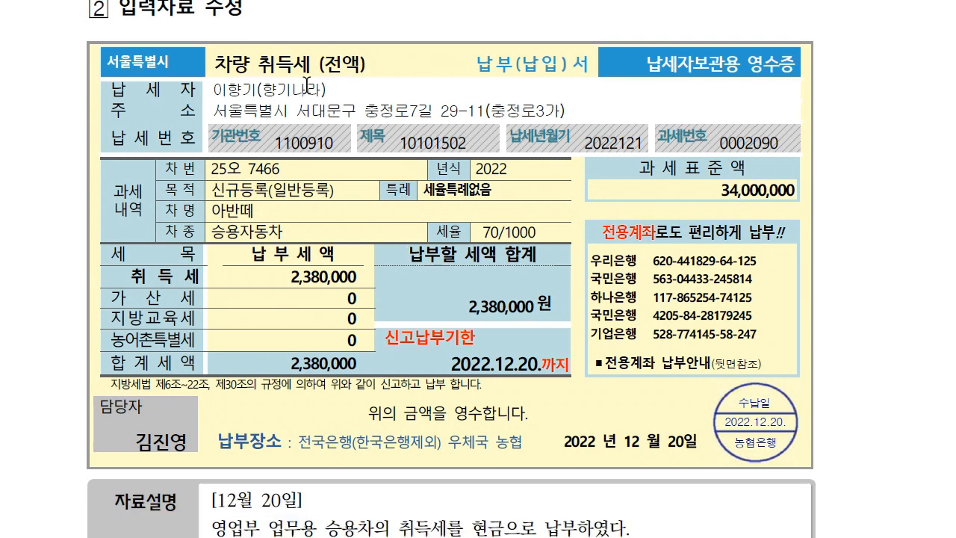
scroll(332, 419, down, 3)
scroll(401, 450, down, 1)
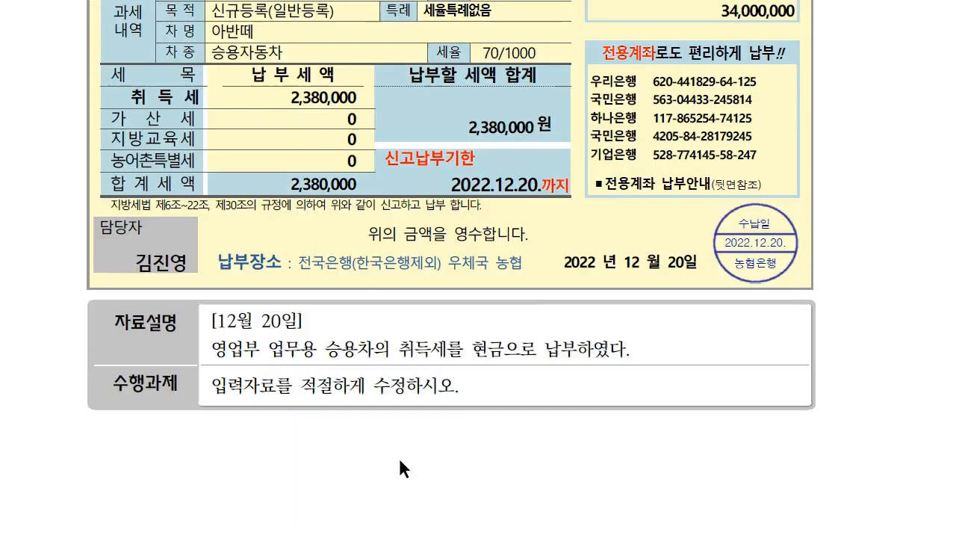
scroll(298, 321, down, 6)
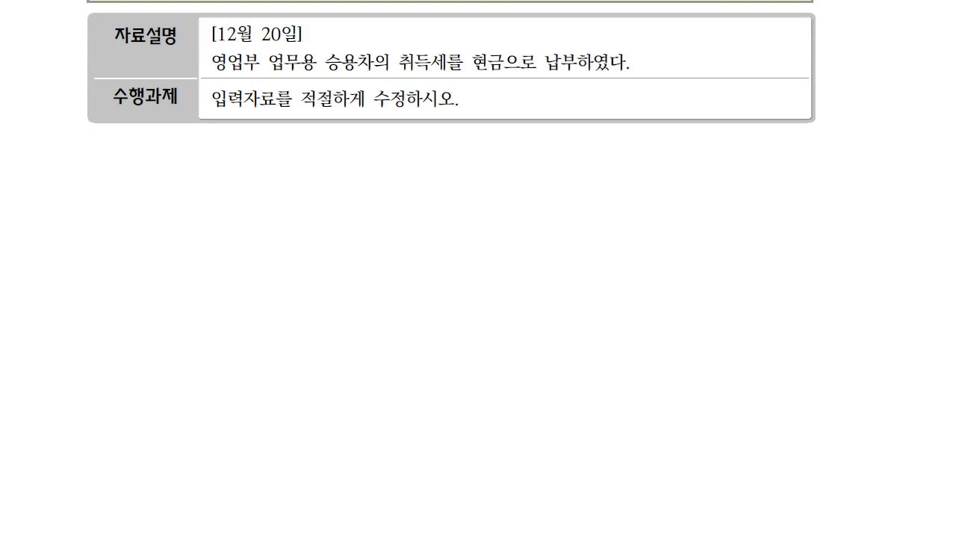
click(390, 536)
drag(403, 14, 408, 152)
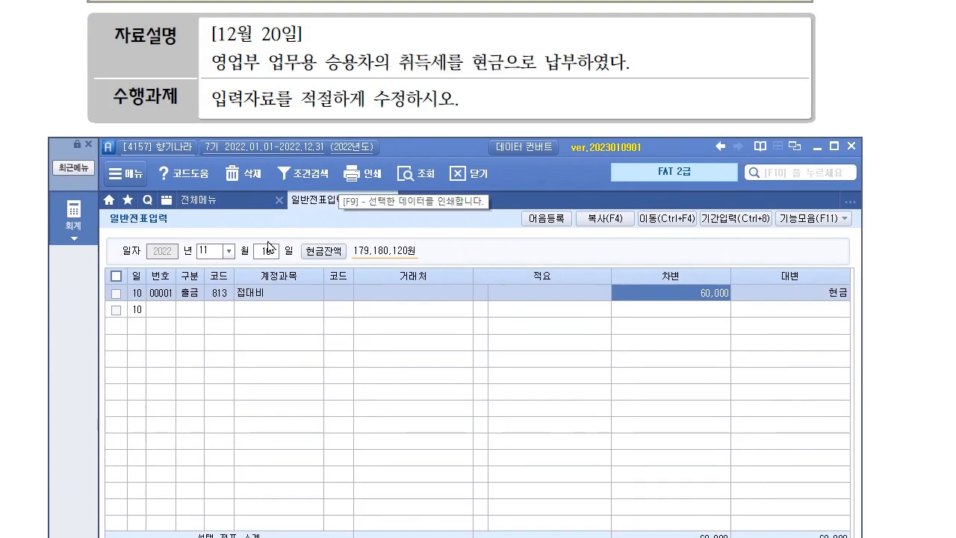
click(218, 251)
text(12)
key(Return)
text(2)
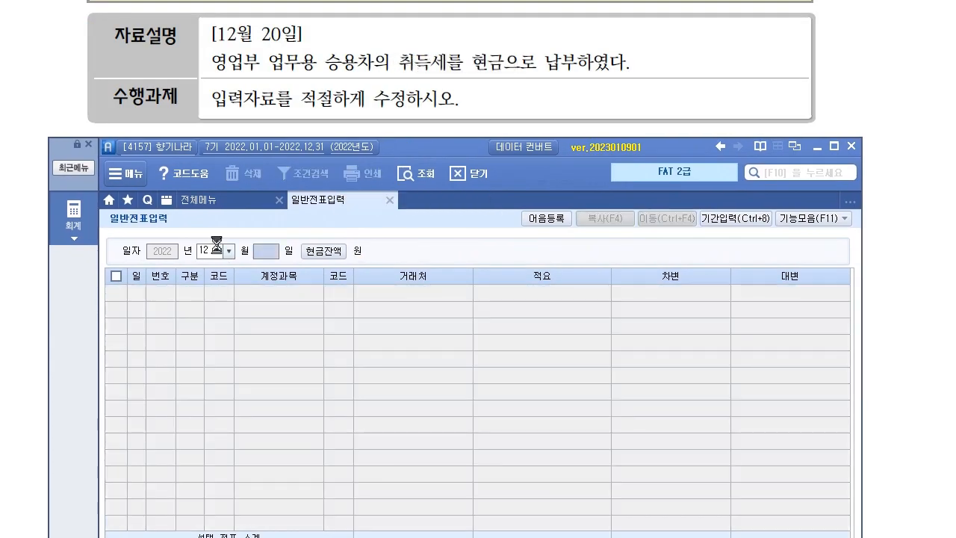
text(0)
key(Return)
Mark the acquisition-tax wording and the wrong 822 차량유지비 account.
click(224, 294)
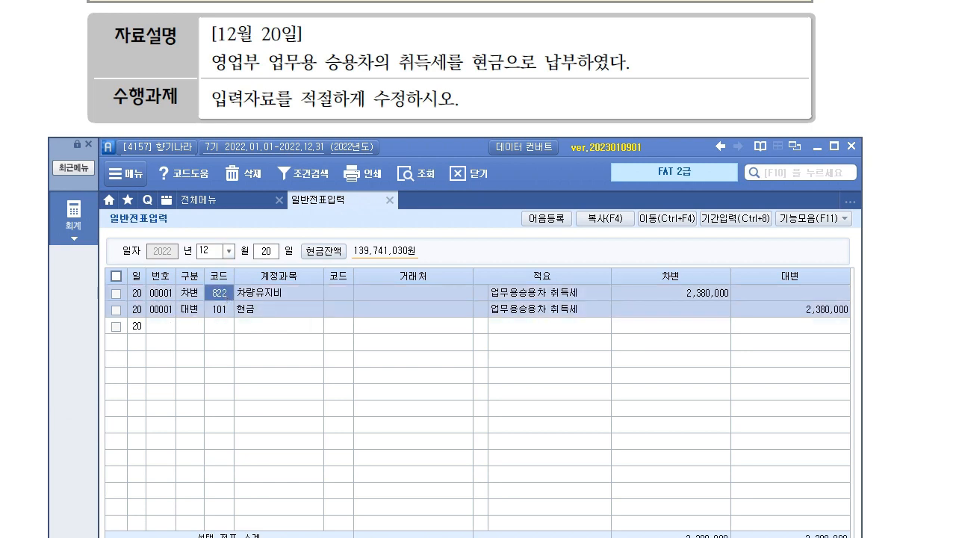
key(F2)
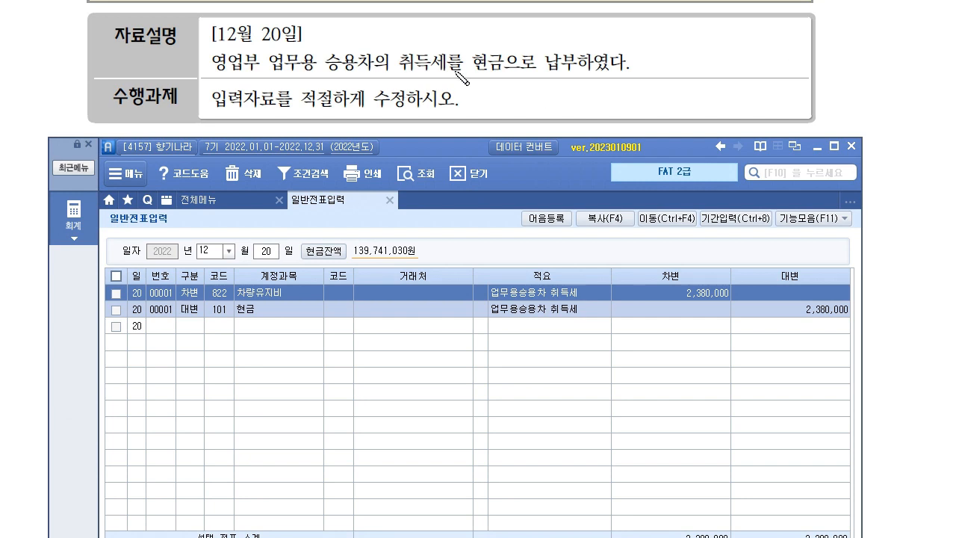
mouse_move(265, 74)
mouse_down()
mouse_move(462, 68)
mouse_move(448, 84)
mouse_up()
drag(478, 39, 495, 39)
mouse_move(486, 31)
mouse_down()
mouse_move(493, 55)
mouse_move(431, 48)
mouse_up()
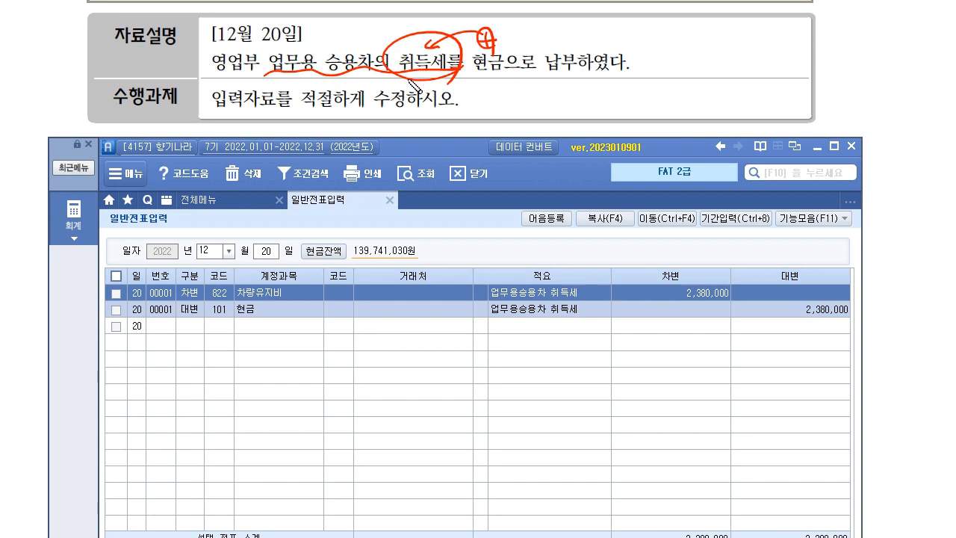
drag(204, 299, 302, 302)
drag(384, 91, 539, 41)
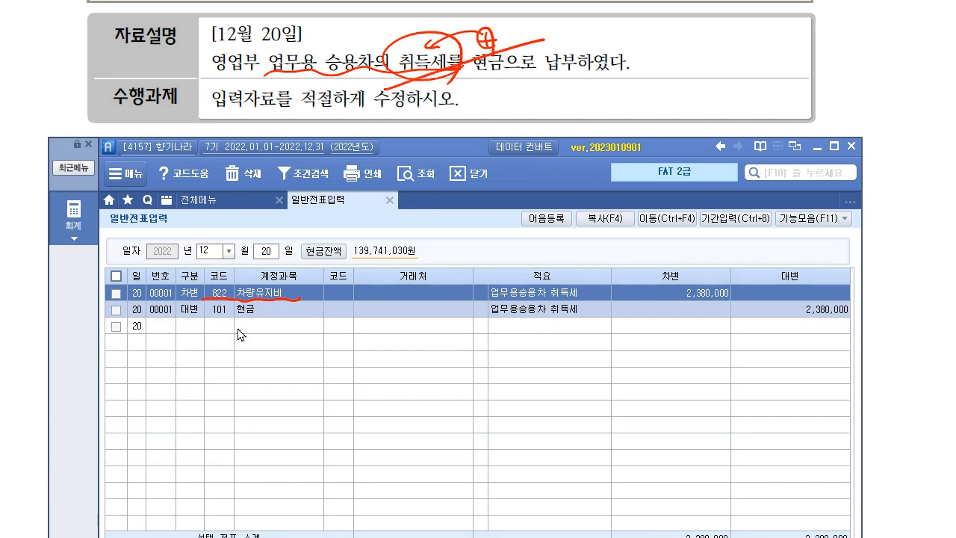
Replace account 822 차량유지비 with 208 차량운반구 via code help.
click(230, 294)
key(F2)
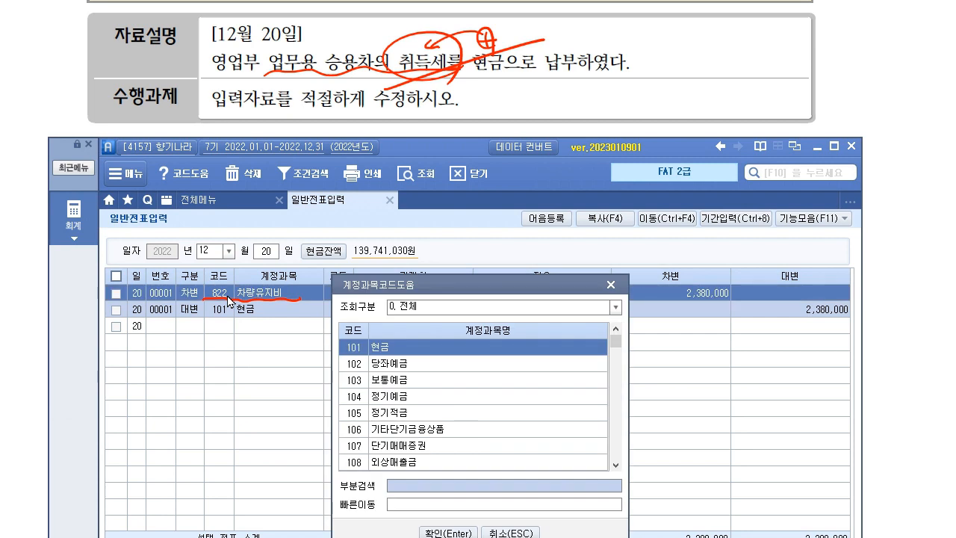
key(Return)
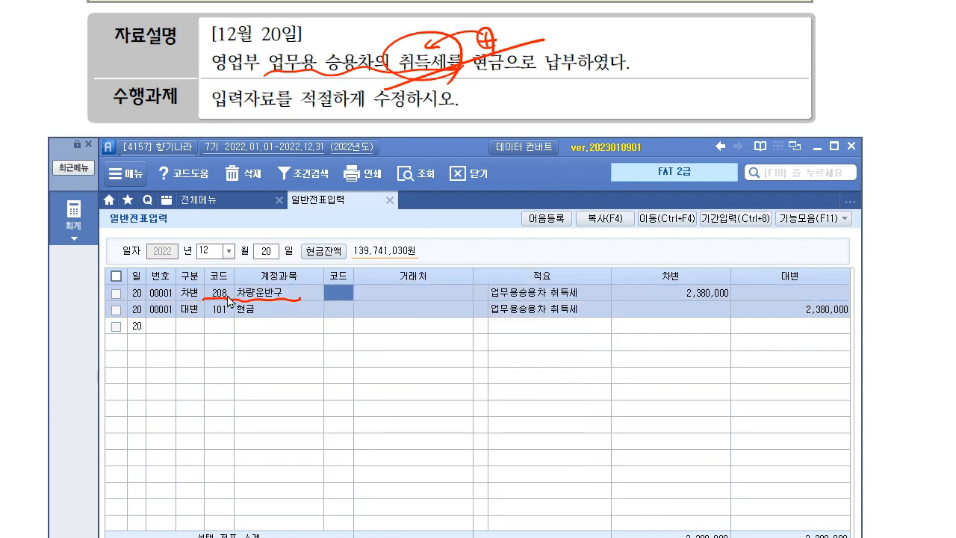
click(228, 295)
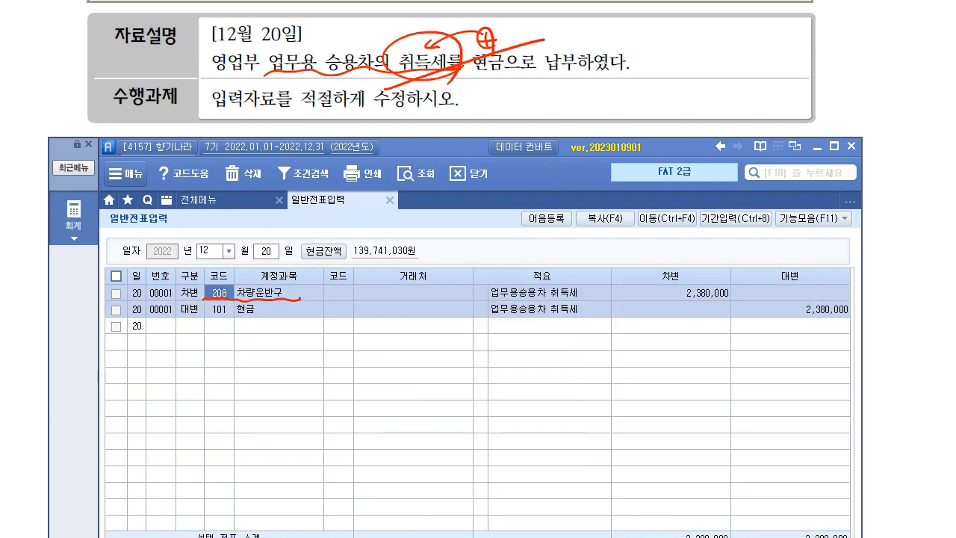
key(Escape)
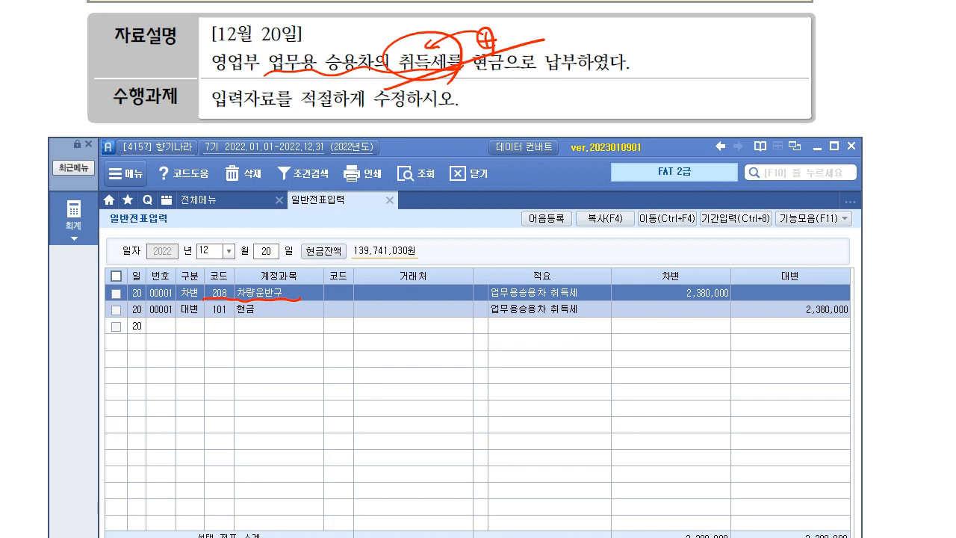
drag(226, 366, 237, 368)
drag(226, 380, 248, 404)
drag(248, 386, 255, 384)
drag(252, 376, 268, 385)
drag(272, 368, 278, 383)
mouse_move(207, 406)
mouse_down()
mouse_move(285, 405)
mouse_move(315, 418)
mouse_up()
drag(355, 342, 355, 363)
drag(359, 361, 401, 360)
drag(397, 349, 404, 348)
mouse_move(409, 338)
mouse_down()
mouse_move(409, 364)
mouse_move(451, 365)
mouse_up()
click(483, 351)
click(484, 356)
mouse_move(529, 344)
mouse_down()
mouse_move(550, 358)
mouse_move(591, 348)
mouse_move(589, 357)
mouse_move(607, 360)
mouse_up()
drag(611, 340, 646, 362)
mouse_move(639, 342)
mouse_down()
mouse_move(659, 345)
mouse_move(649, 363)
mouse_up()
drag(525, 364, 674, 358)
mouse_move(355, 387)
mouse_down()
mouse_move(370, 400)
mouse_move(413, 401)
mouse_up()
mouse_move(413, 393)
mouse_down()
mouse_move(427, 381)
mouse_move(448, 397)
mouse_move(468, 388)
mouse_move(469, 412)
mouse_up()
click(487, 387)
click(486, 396)
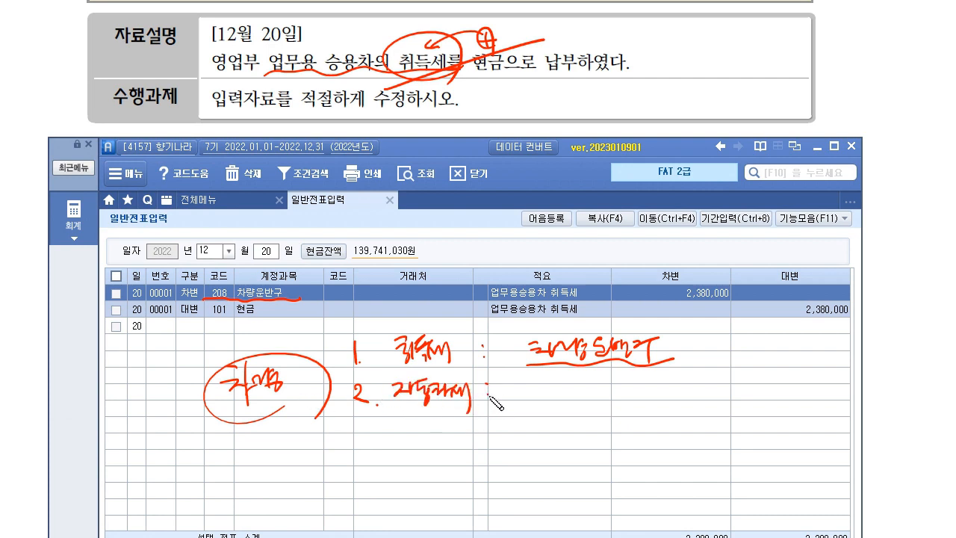
mouse_move(531, 385)
mouse_down()
mouse_move(611, 397)
mouse_move(675, 390)
mouse_up()
mouse_move(522, 404)
mouse_down()
mouse_move(759, 407)
mouse_move(764, 390)
mouse_up()
drag(774, 385, 791, 401)
mouse_move(795, 386)
mouse_down()
mouse_move(813, 403)
mouse_move(741, 372)
mouse_up()
drag(754, 366, 742, 374)
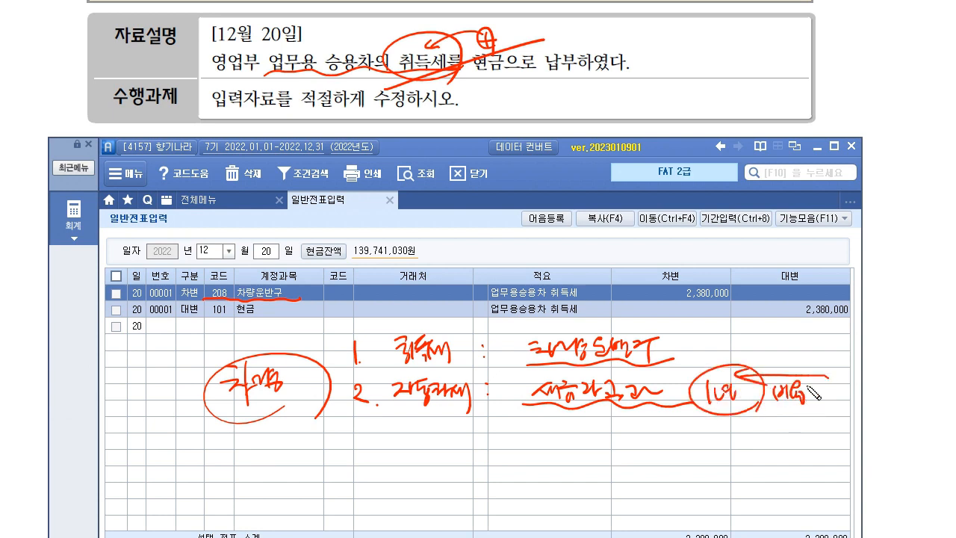
drag(652, 379, 648, 410)
mouse_move(521, 401)
mouse_down()
mouse_move(571, 374)
mouse_move(683, 408)
mouse_up()
drag(528, 405, 484, 401)
drag(495, 389, 493, 412)
mouse_move(534, 357)
mouse_down()
mouse_move(477, 351)
mouse_move(487, 341)
mouse_up()
mouse_move(522, 377)
mouse_down()
mouse_move(530, 326)
mouse_move(686, 345)
mouse_move(655, 364)
mouse_up()
mouse_move(693, 337)
mouse_down()
mouse_move(718, 342)
mouse_move(709, 343)
mouse_up()
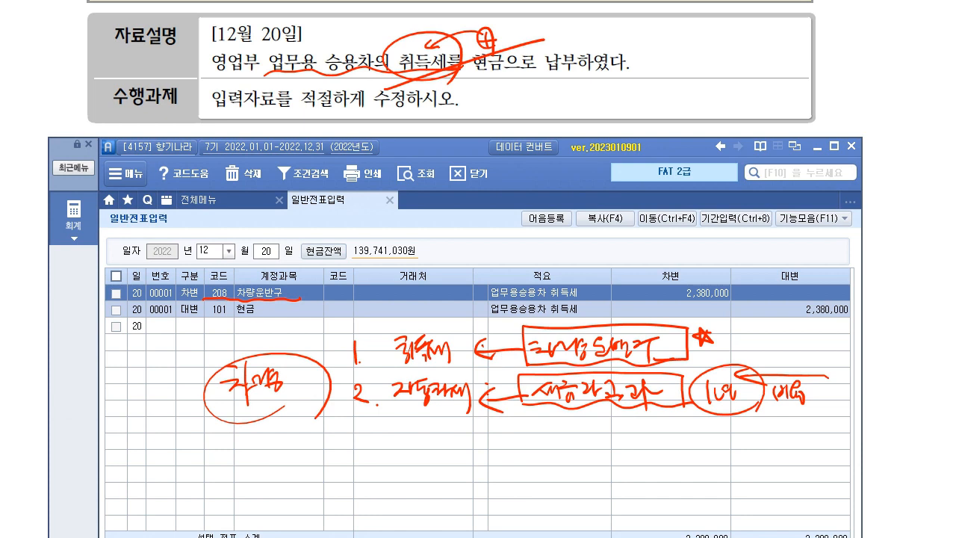
key(Escape)
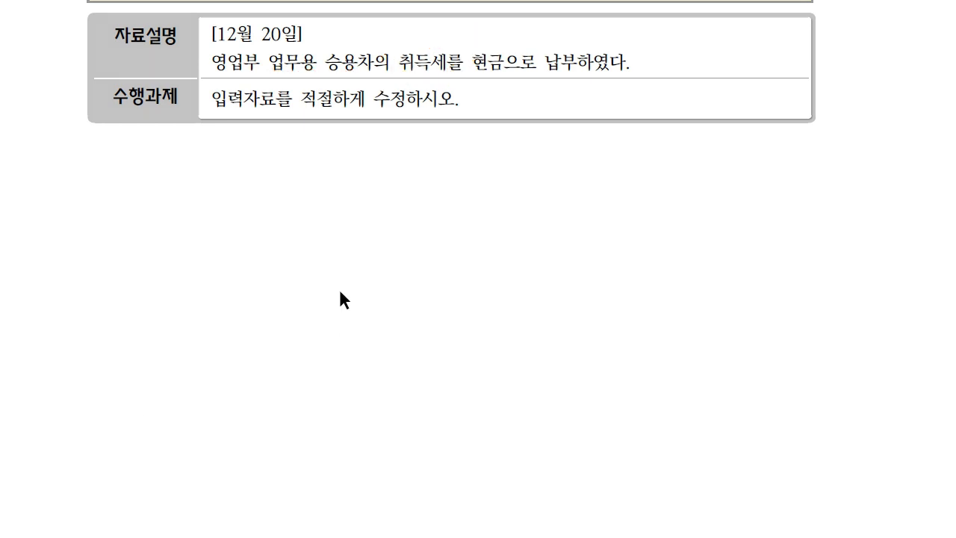
Open 합계잔액시산표 through December 31.
scroll(312, 188, down, 12)
scroll(291, 272, down, 3)
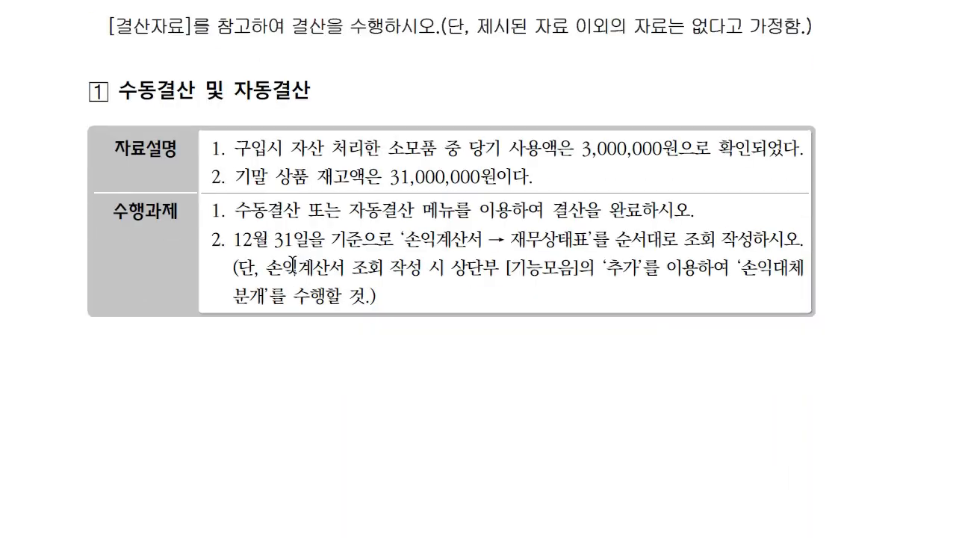
scroll(330, 153, down, 2)
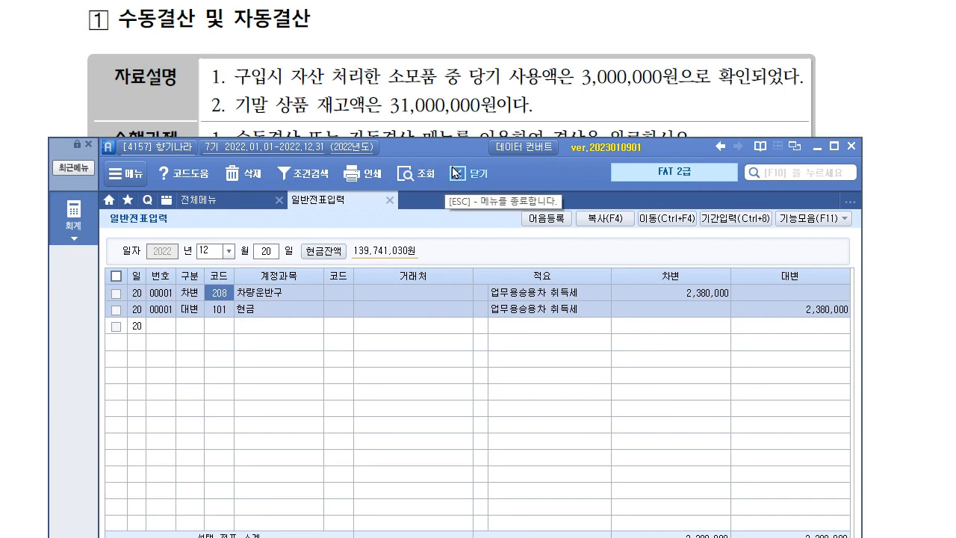
drag(456, 151, 474, 144)
click(106, 212)
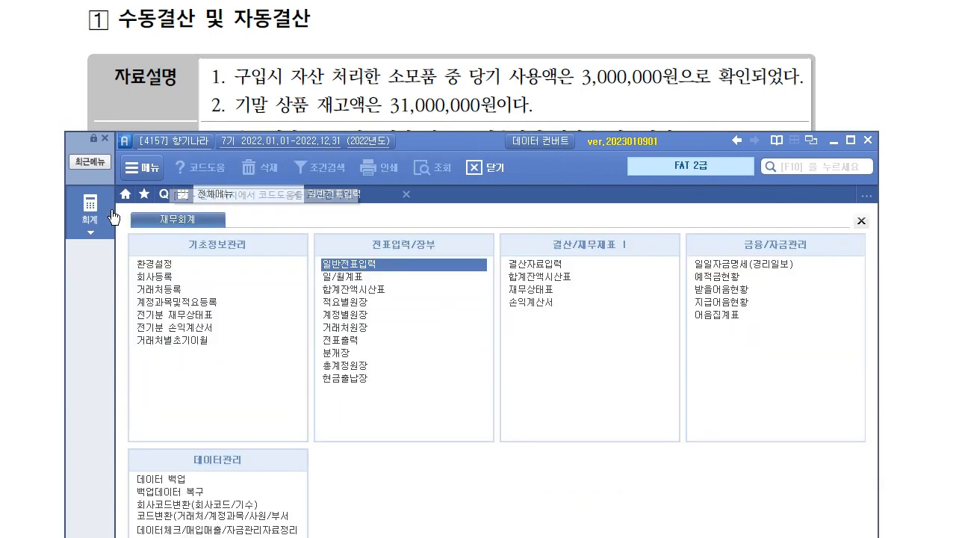
click(531, 274)
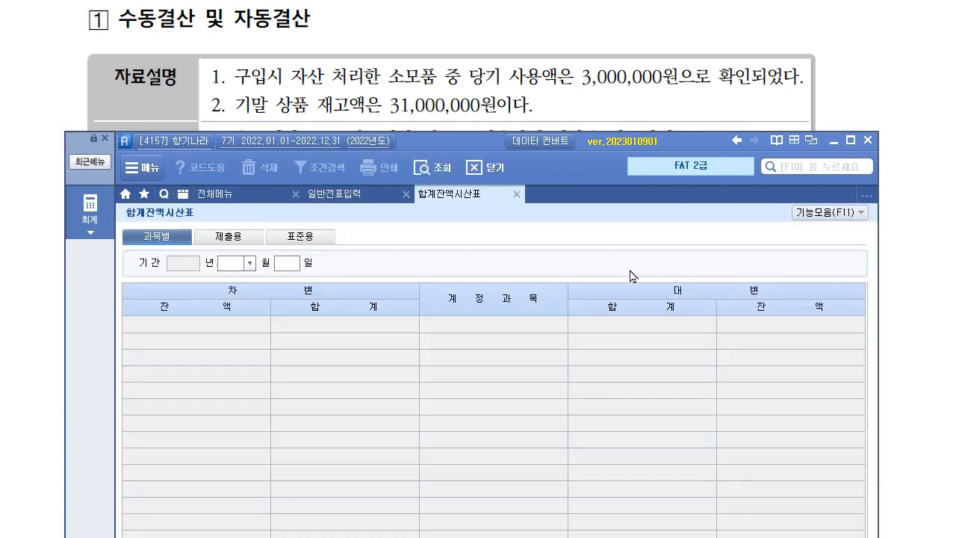
text(12)
key(Return)
scroll(416, 395, down, 3)
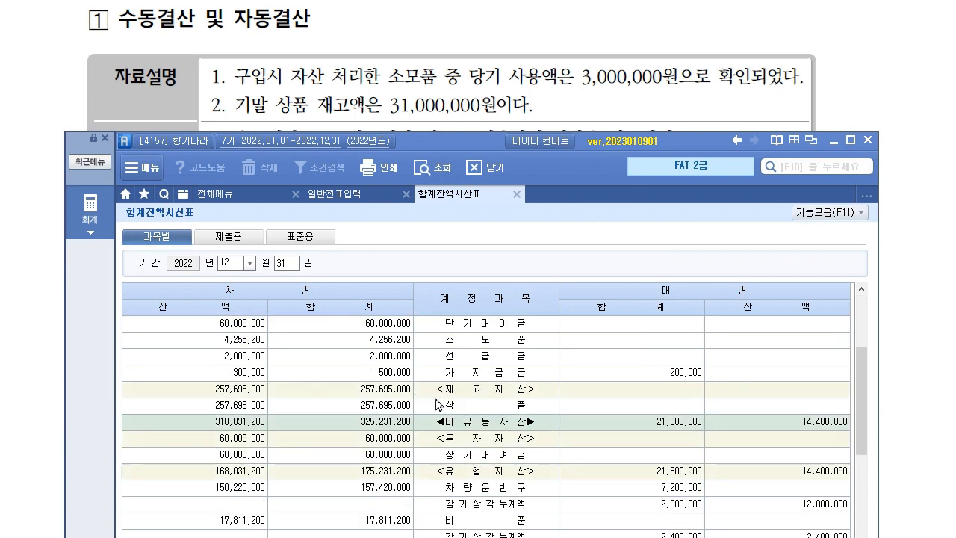
Search 소모 in the trial balance to find the 소모품 balance of 4,256,200.
right_click(445, 396)
click(482, 427)
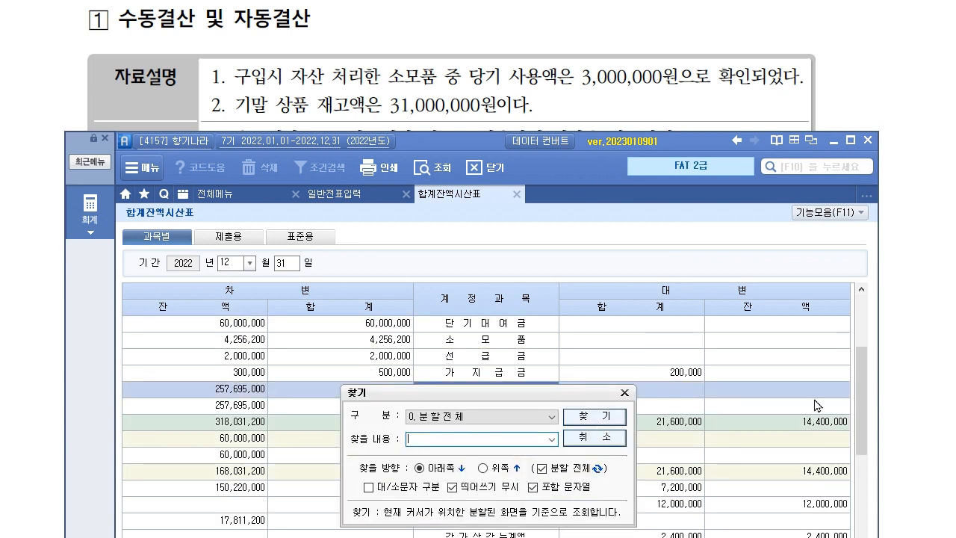
text(소모)
key(Return)
key(Escape)
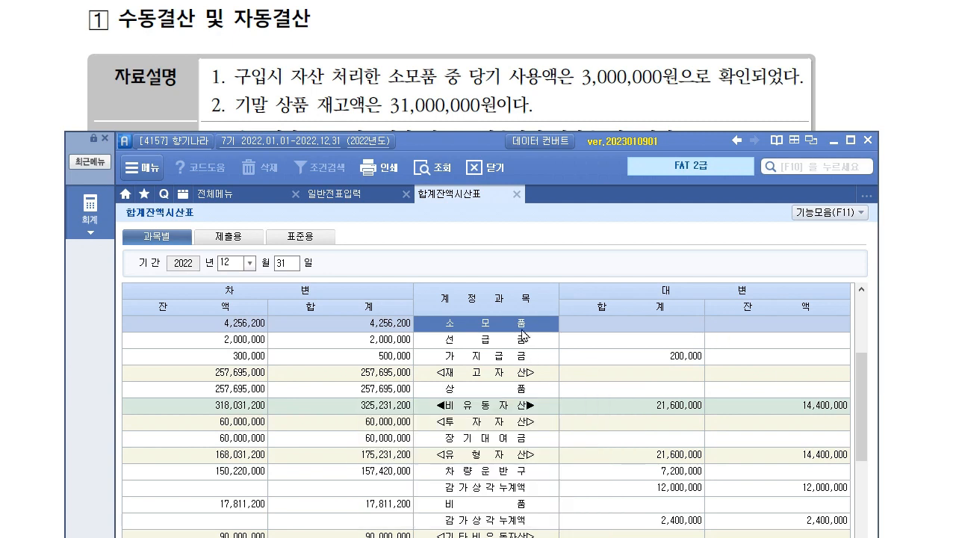
click(244, 333)
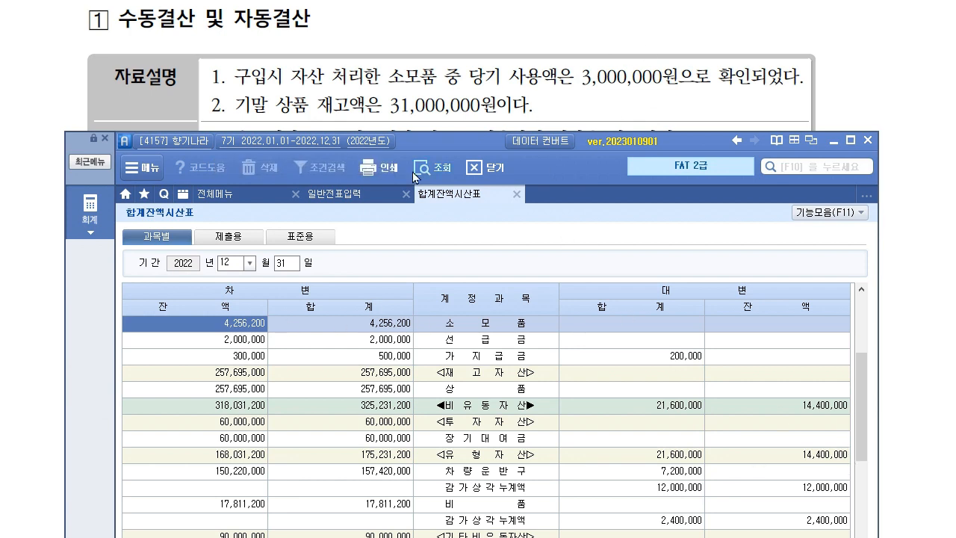
click(354, 197)
Debit 830 소모품비 3,000,000 on a December 31 voucher.
key(Return)
text(31)
key(Return)
text(3)
key(Return)
text(830)
key(Return)
key(Return)
key(Return)
text(3200000)
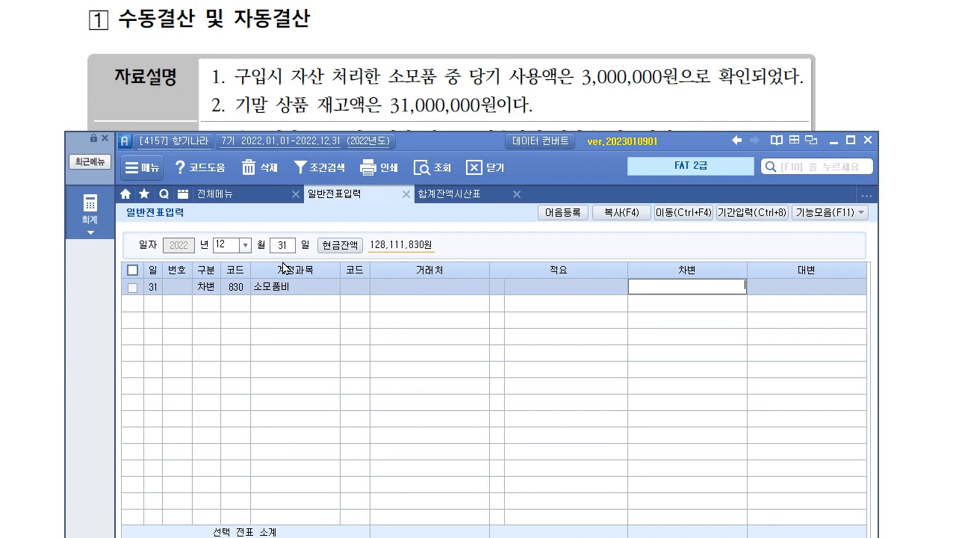
key(Return)
Credit 122 소모품 3,000,000, choosing the account through code lookup.
text(4)
key(Return)
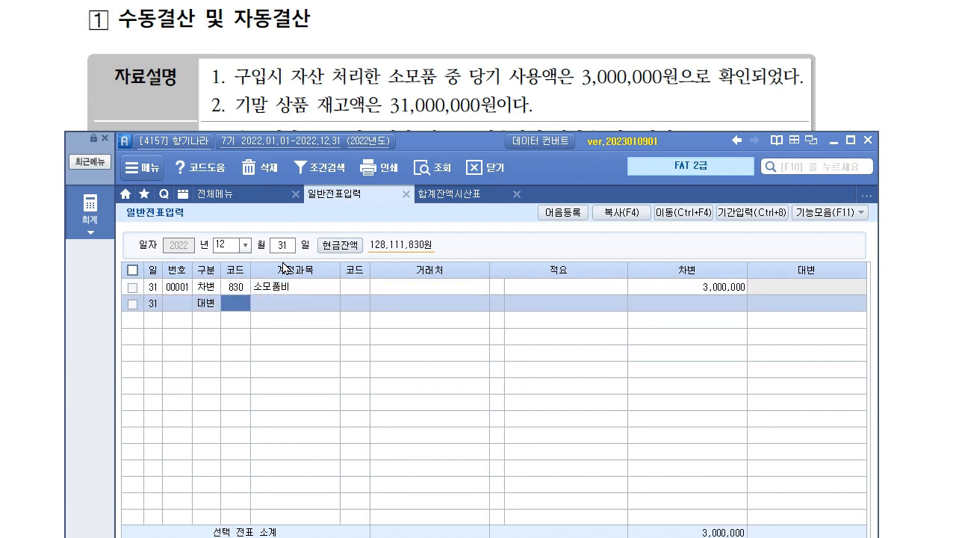
key(F2)
text(소모)
key(Return)
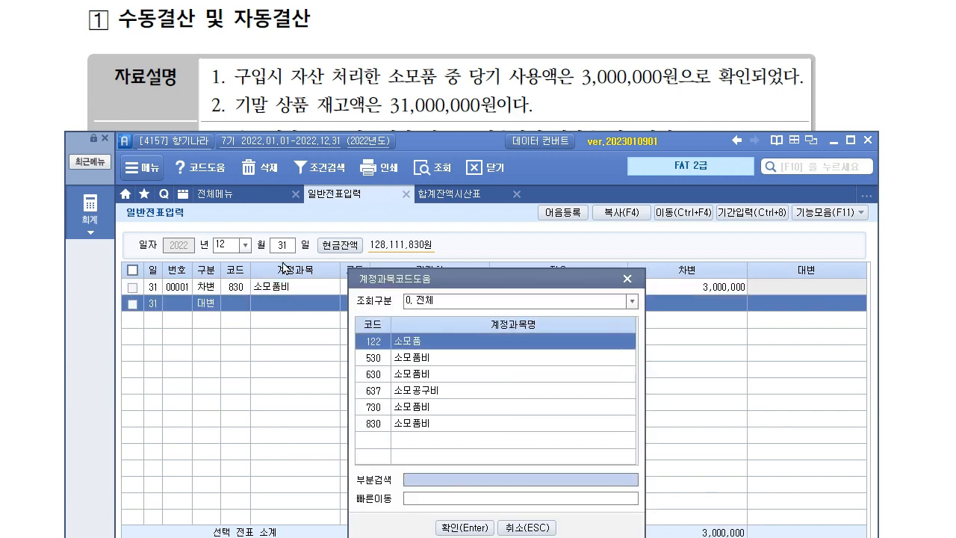
key(Return)
key(Return)
key(Return)
text(3000000)
key(Return)
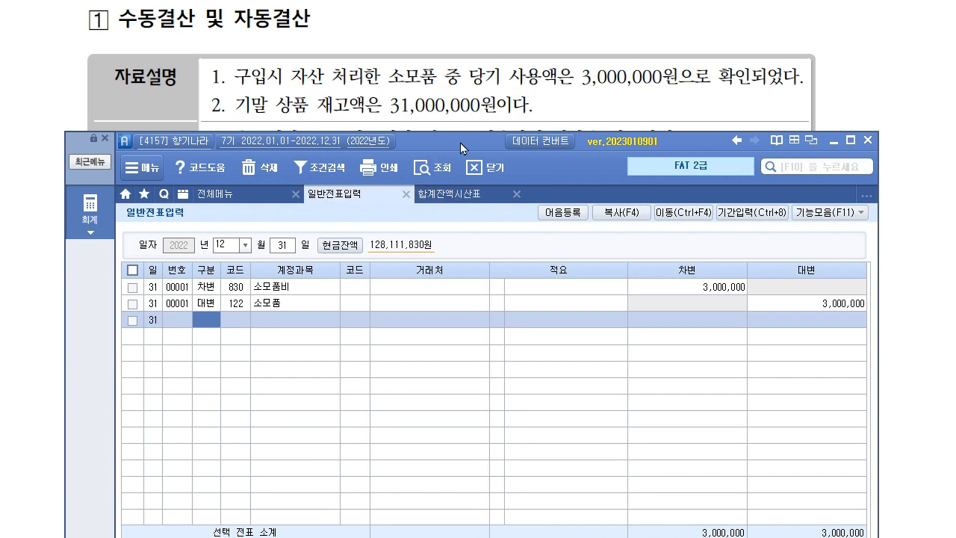
Enter 31,000,000 as (10).기말 상품 재고액 in 결산자료입력; 상품매출원가 becomes 226,695,000.
click(245, 197)
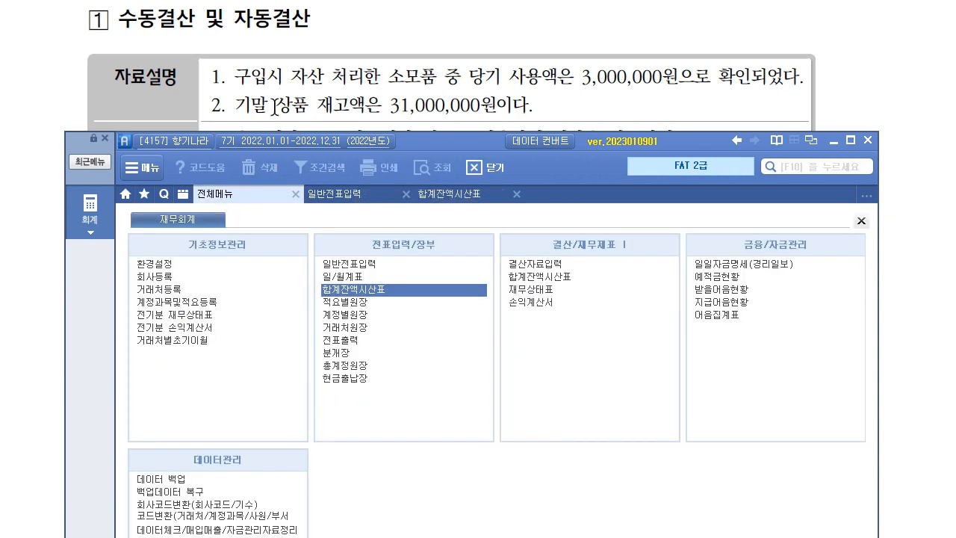
click(543, 265)
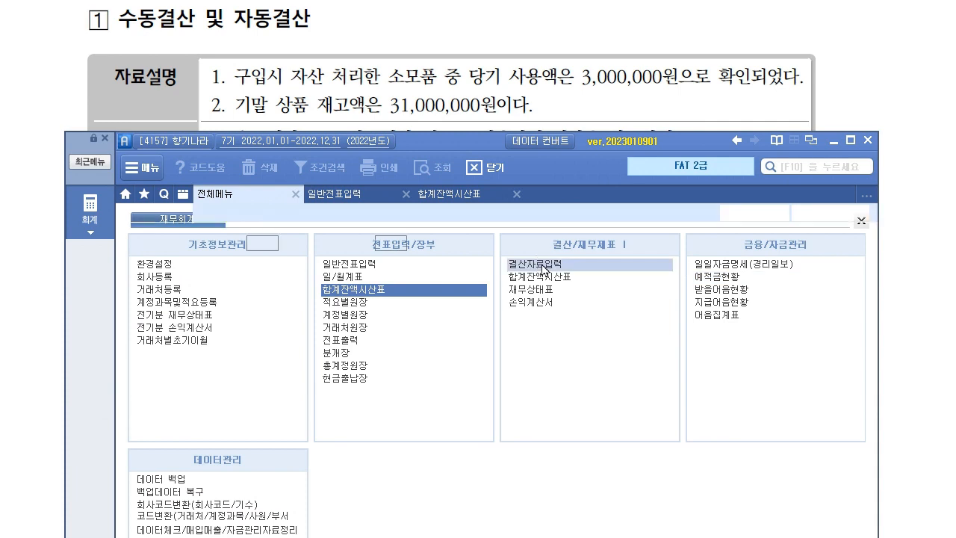
key(Return)
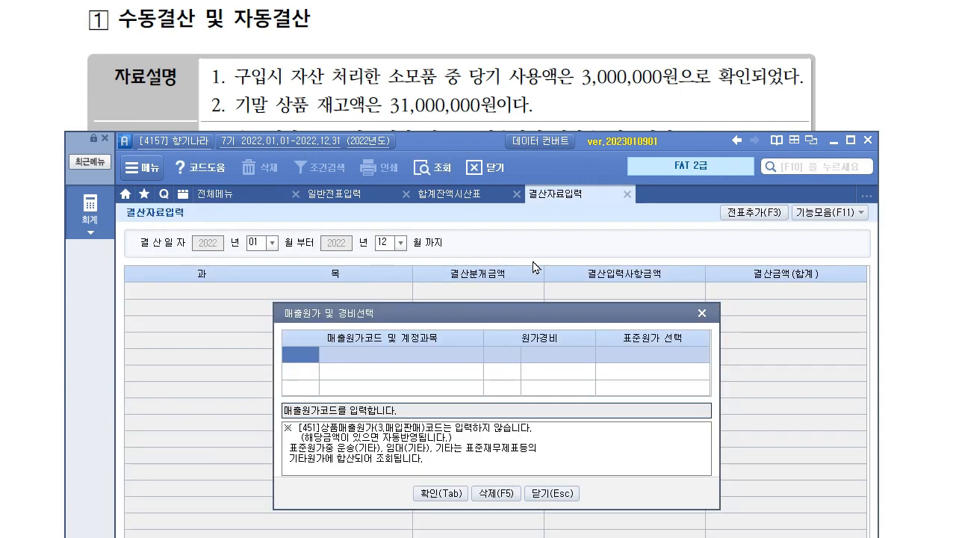
key(Return)
click(657, 394)
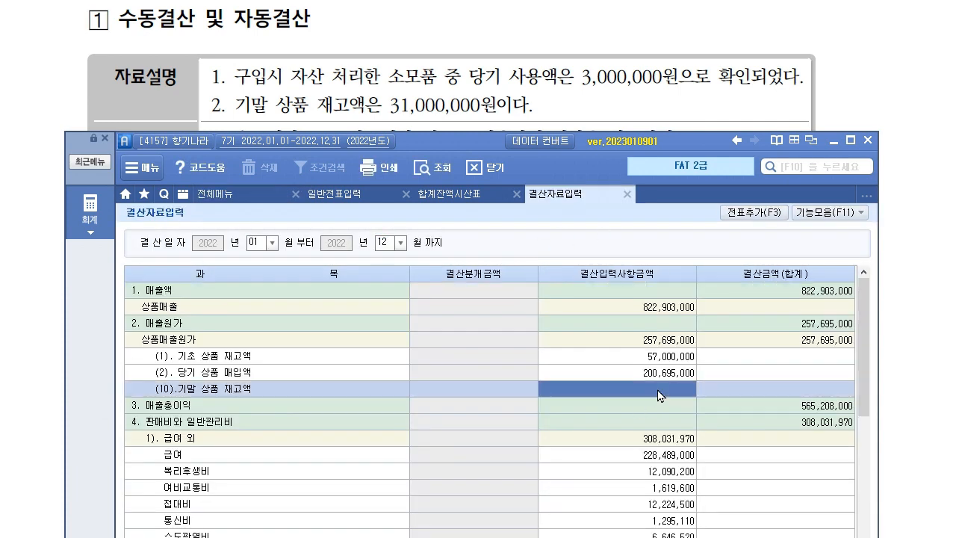
text(31000000)
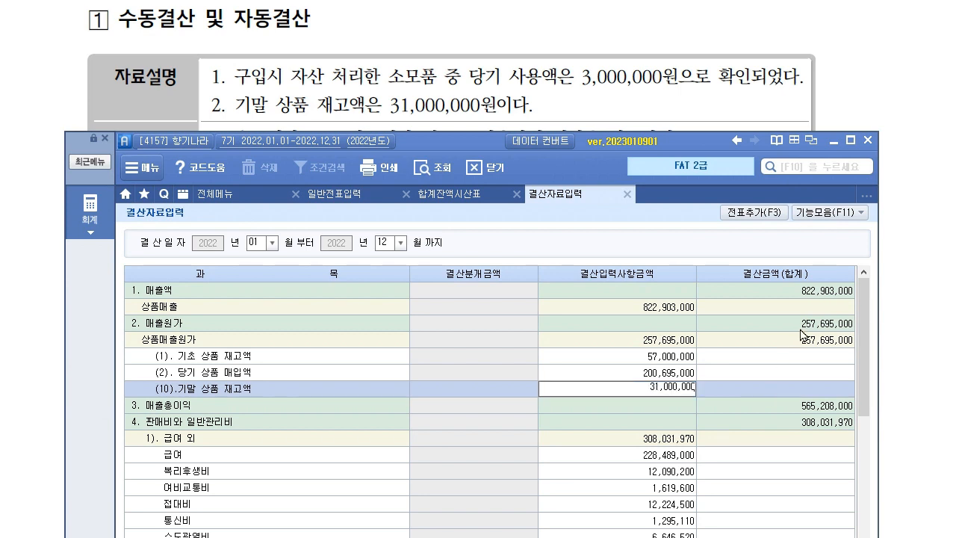
key(Return)
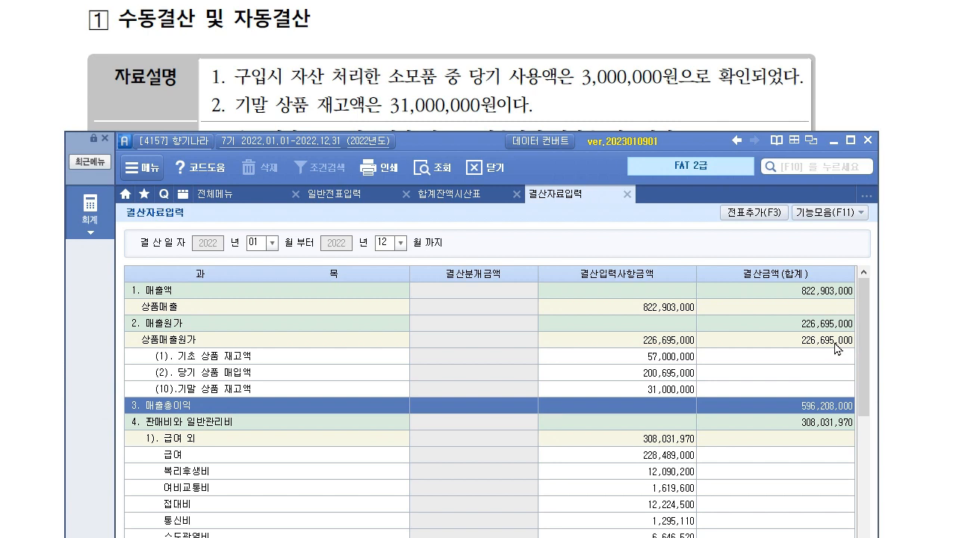
click(823, 342)
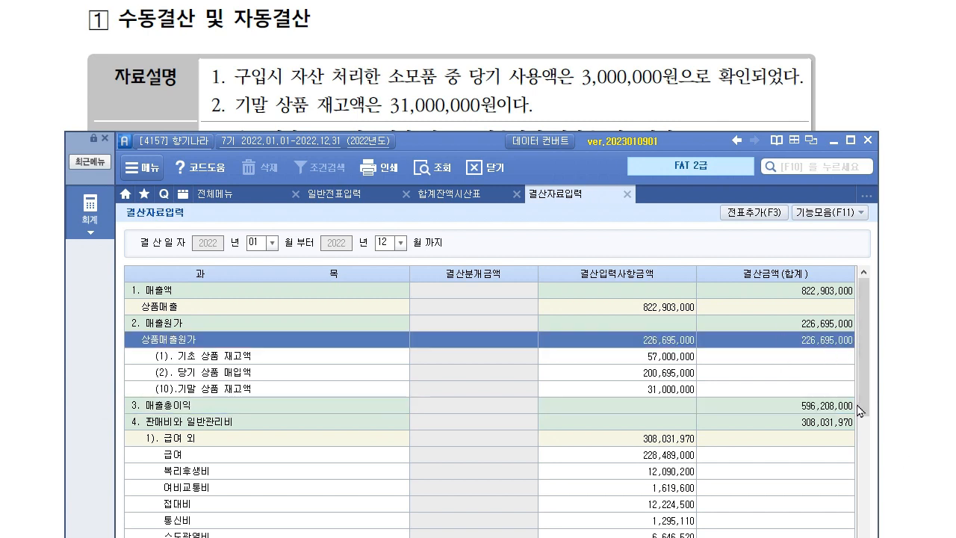
Add the 결산자료입력 closing entries to the journal and refresh 일반전표입력 to show them.
click(745, 215)
click(400, 294)
click(430, 290)
click(349, 196)
click(443, 173)
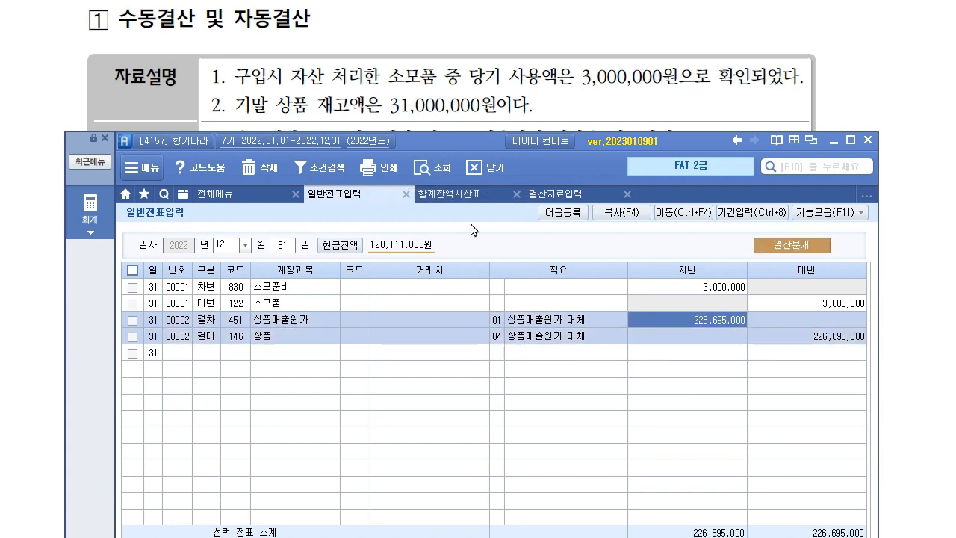
drag(438, 142, 414, 249)
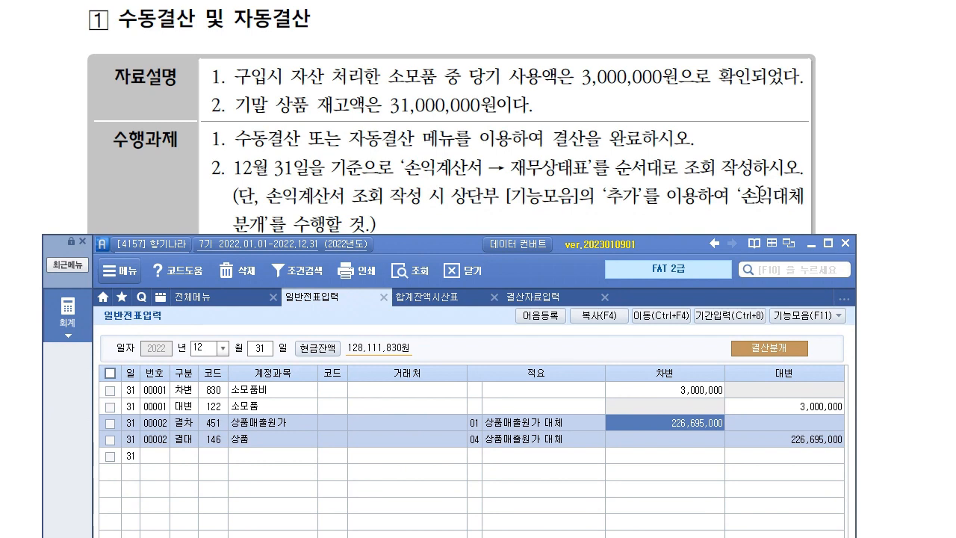
From 손익계산서 add the income-summary transfers and verify net income 287,498,030 moved to 자본금.
click(75, 317)
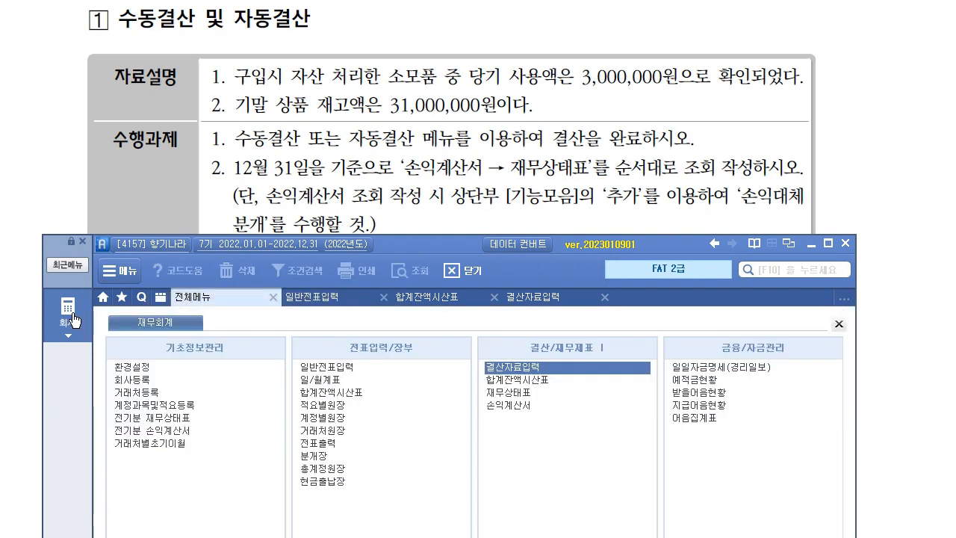
click(512, 404)
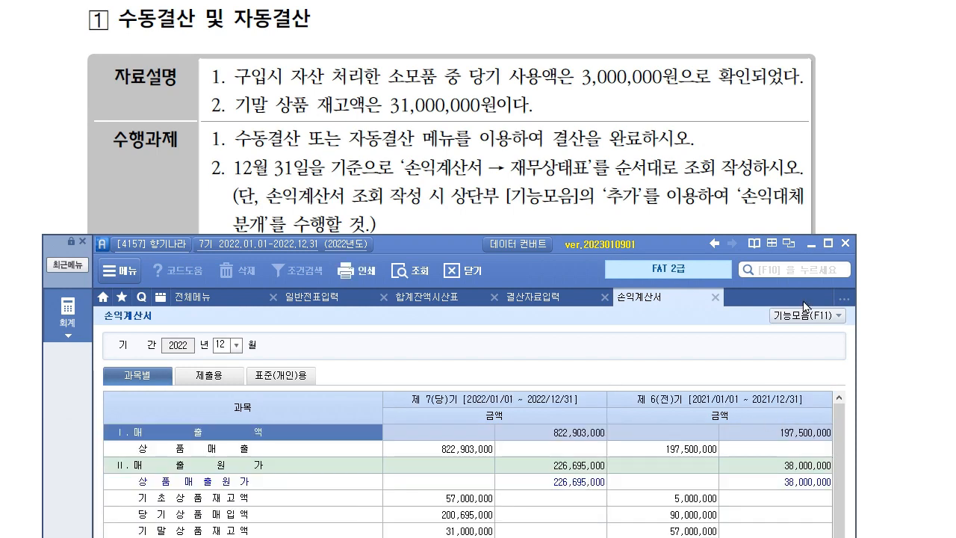
click(828, 316)
click(737, 361)
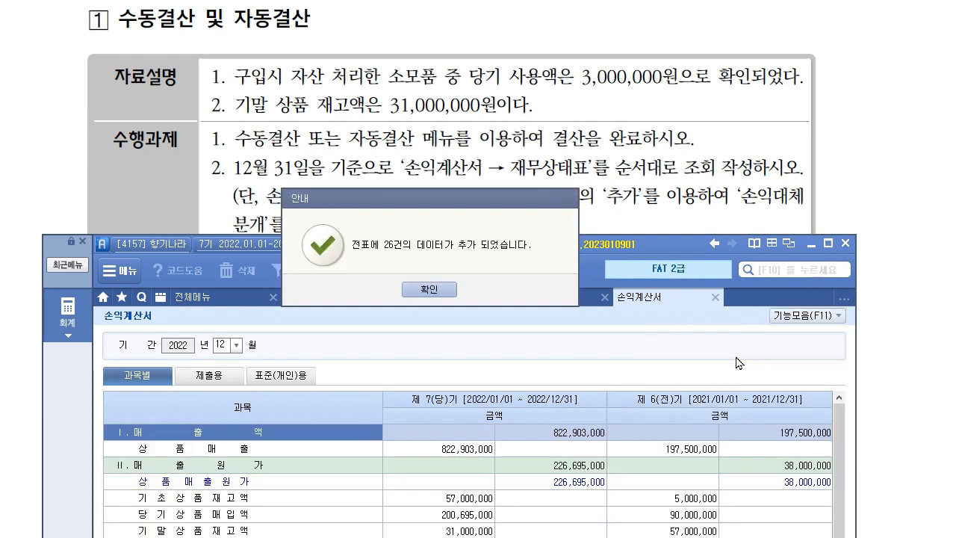
click(428, 290)
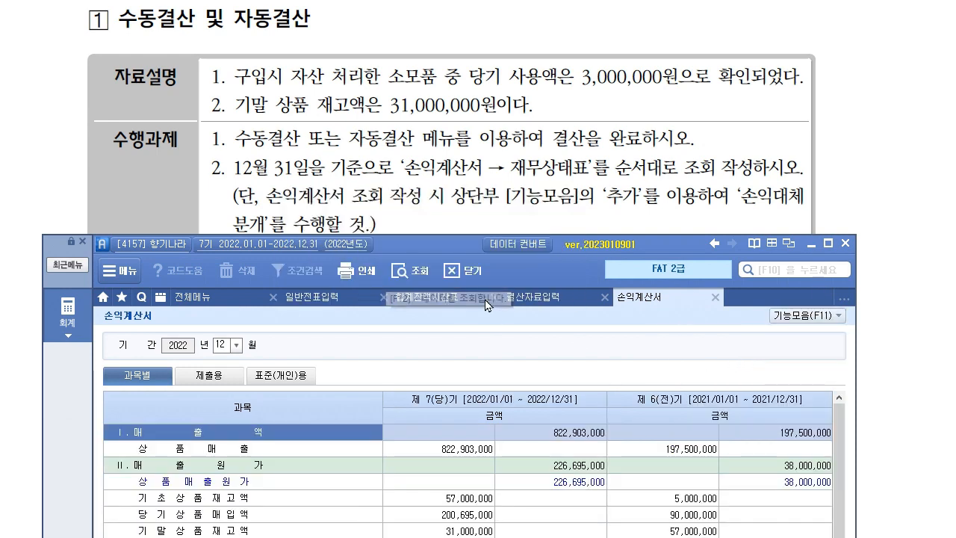
click(332, 298)
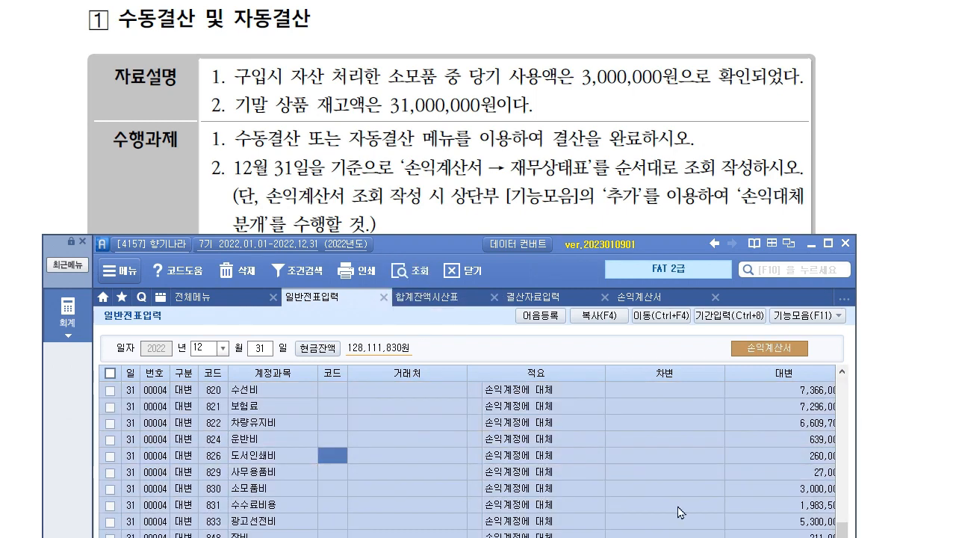
drag(470, 245, 465, 62)
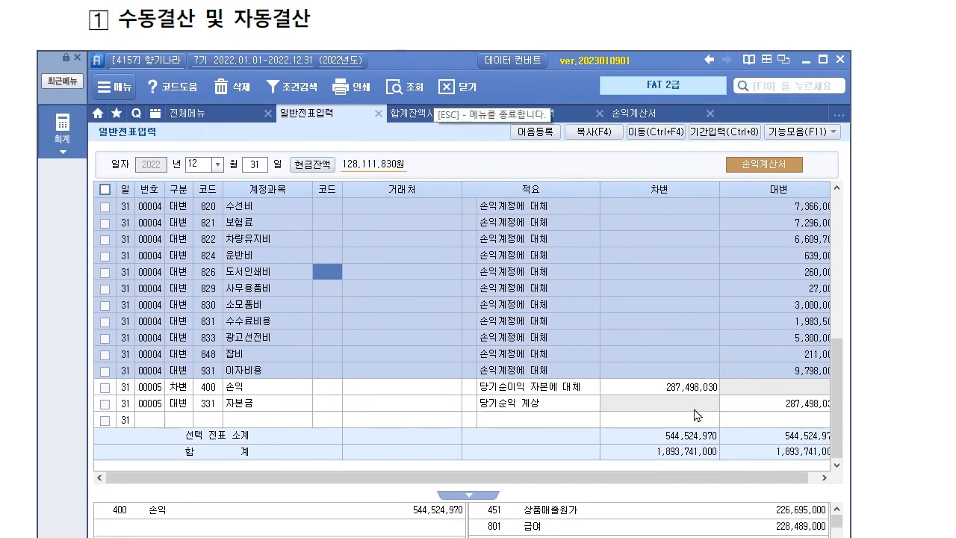
click(772, 411)
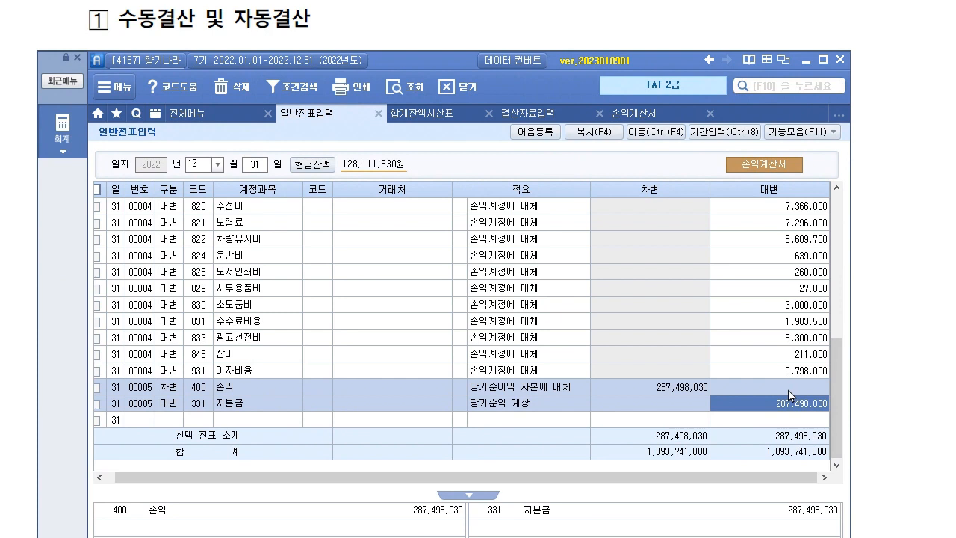
click(187, 113)
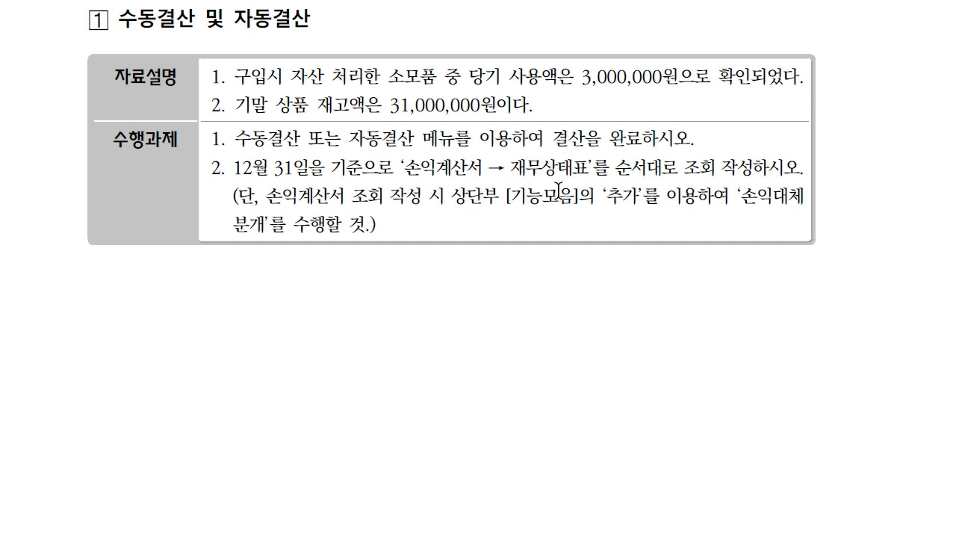
Scroll the exam paper down to the 평가문제 section at question 11.
scroll(316, 239, down, 5)
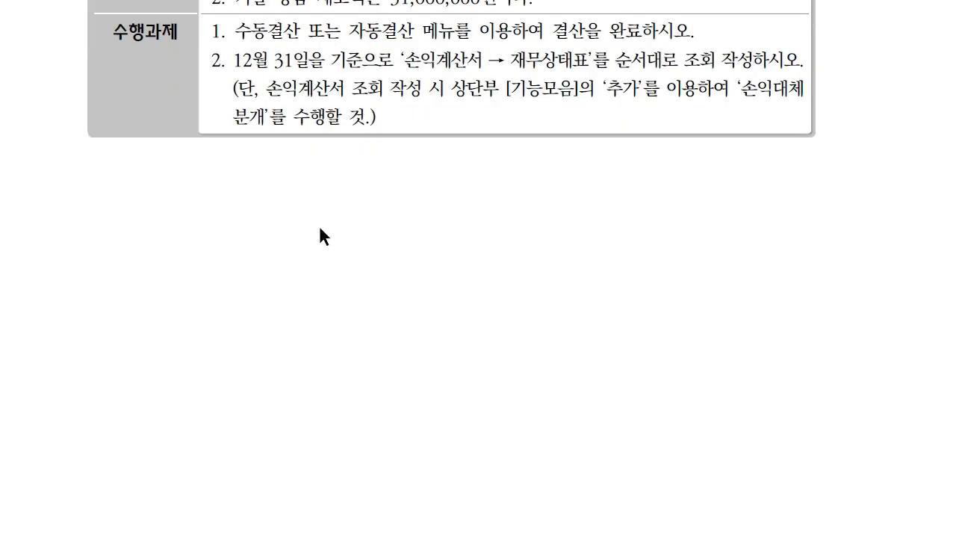
scroll(319, 227, down, 15)
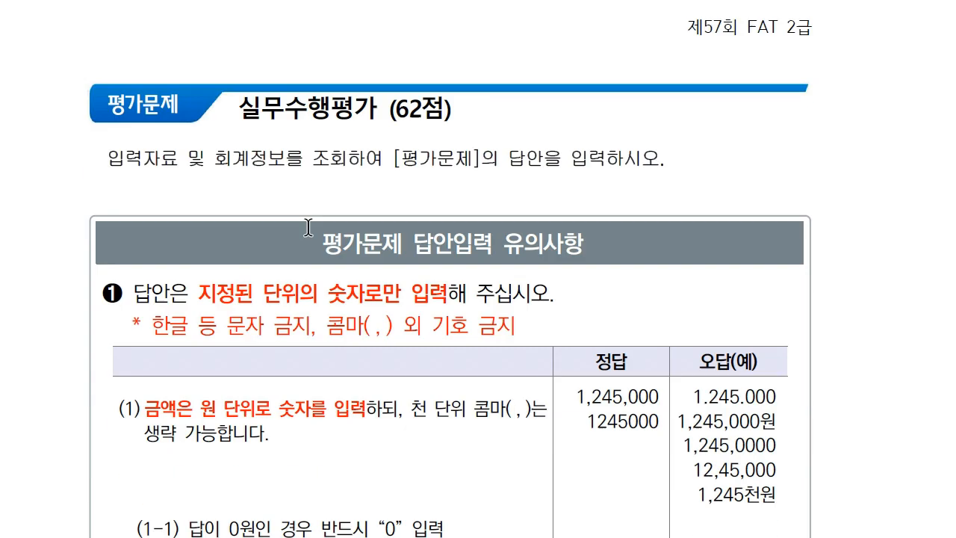
scroll(306, 214, down, 15)
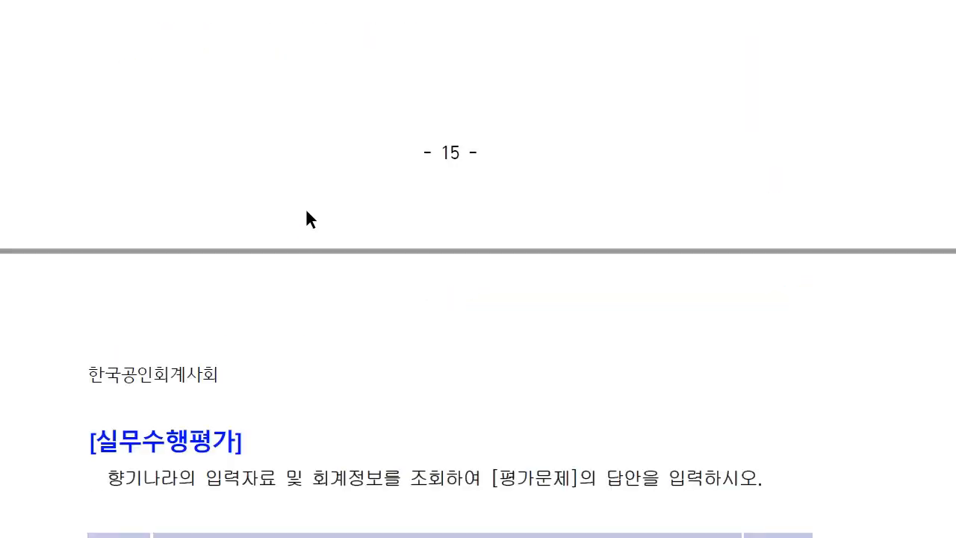
scroll(316, 180, up, 1)
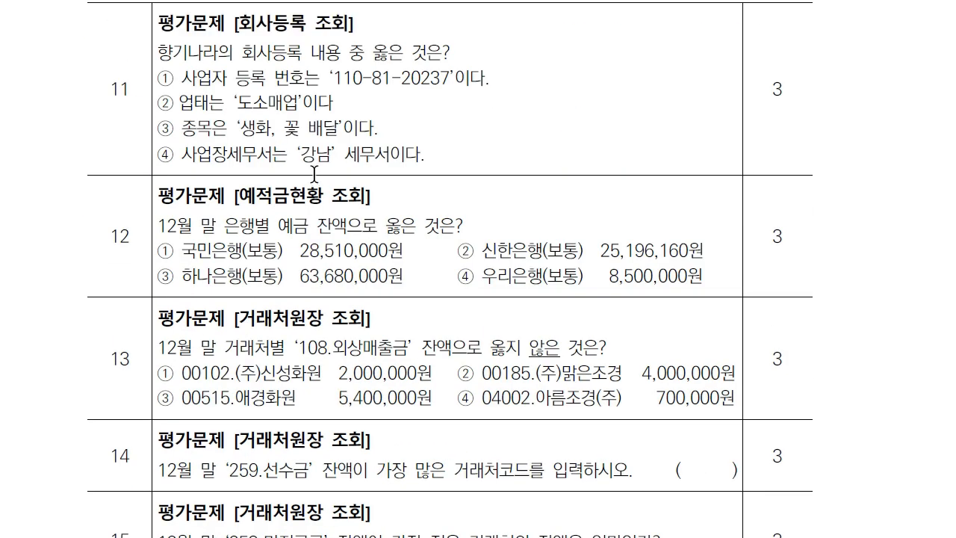
Open 향기나라's 회사등록 record beside question 11 in the exam paper.
key(alt+Tab)
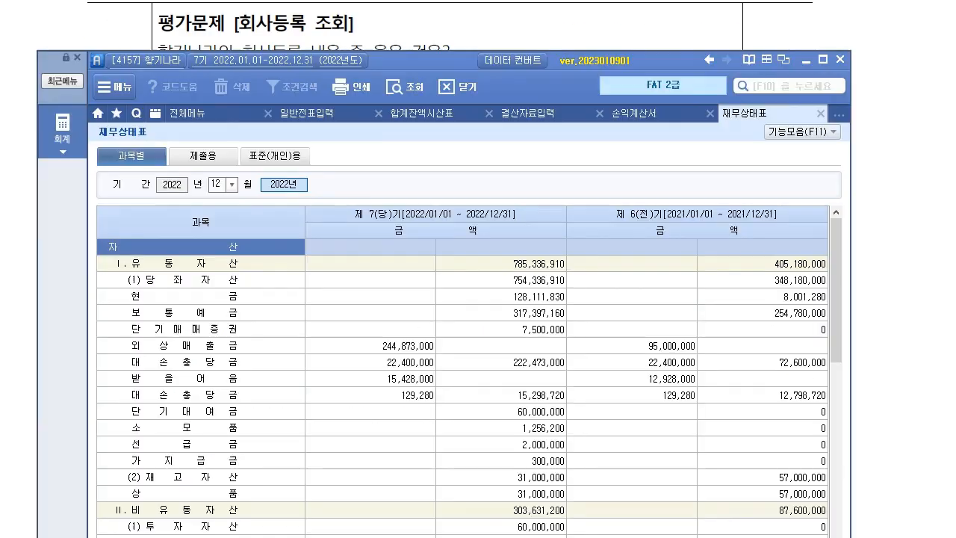
drag(428, 63, 432, 191)
click(80, 252)
click(172, 322)
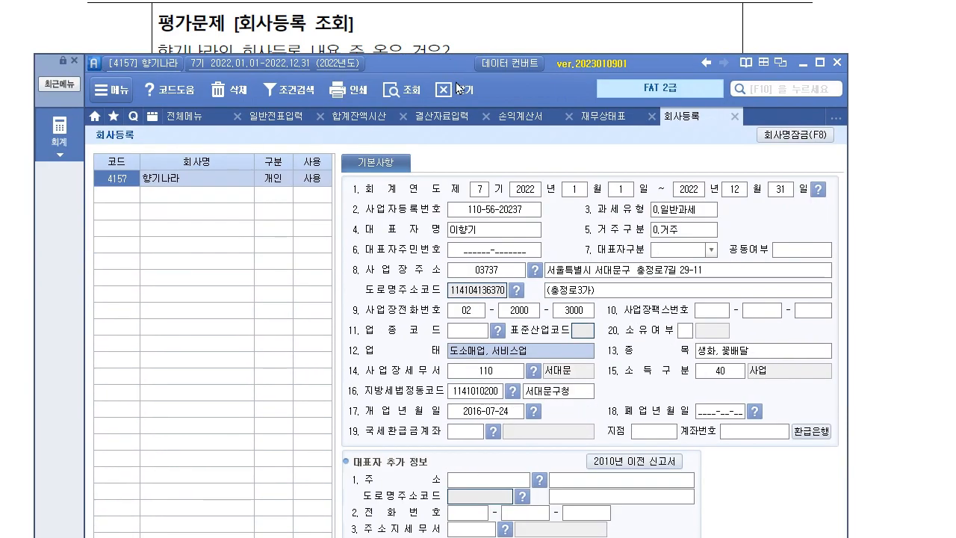
Check 사업장세무서 and 종목 생화, 꽃배달, mark option ③, and scroll to question 12.
click(504, 513)
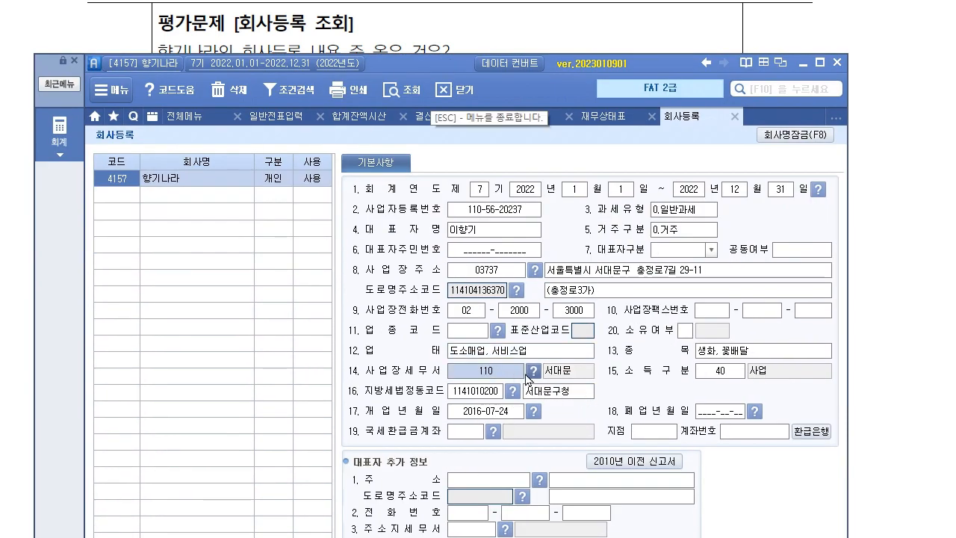
click(765, 355)
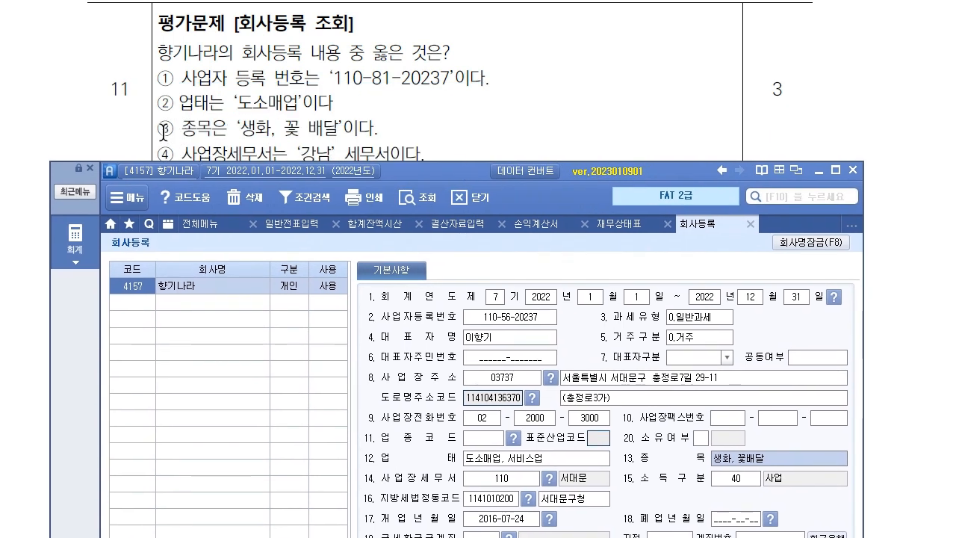
drag(157, 128, 377, 134)
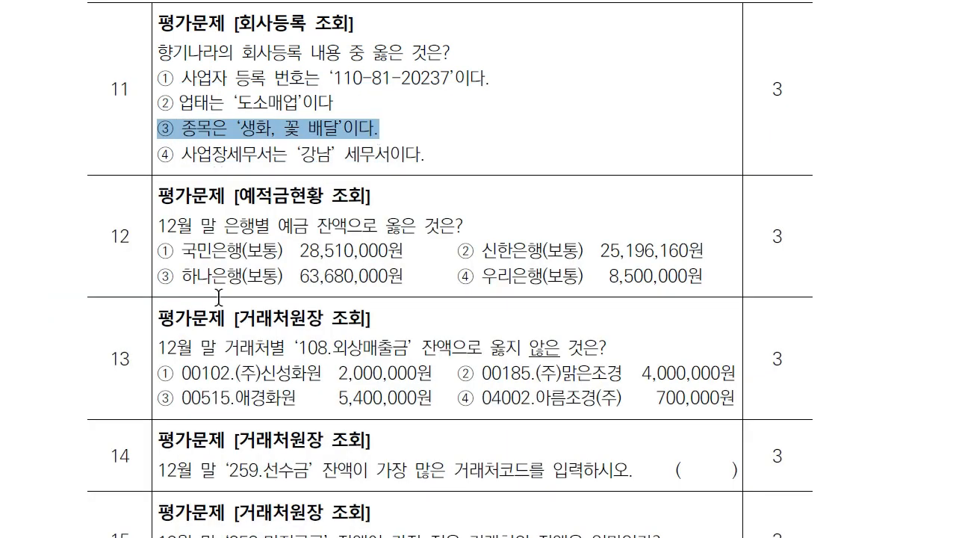
scroll(217, 288, down, 3)
scroll(226, 265, down, 2)
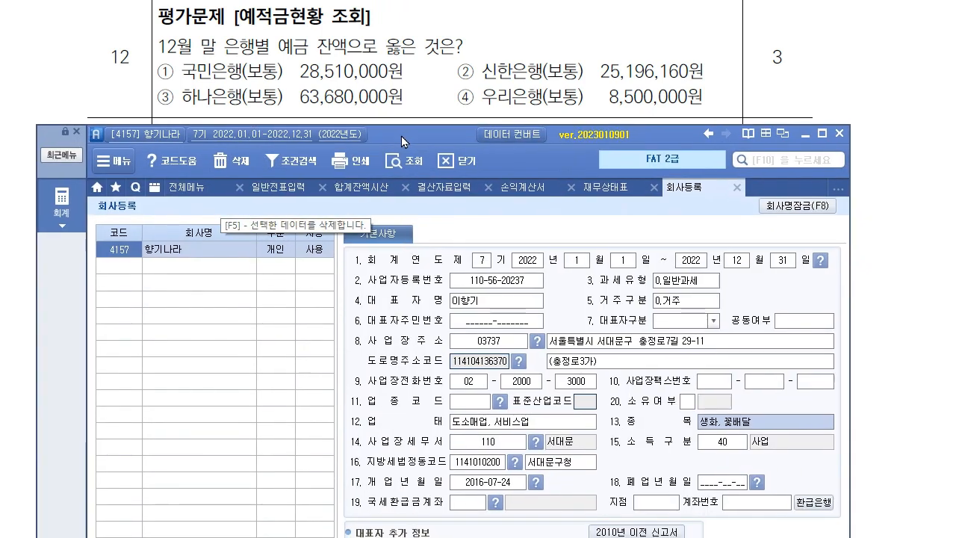
Open 예적금현황 as of 2022년 12월 31일.
click(186, 187)
click(717, 272)
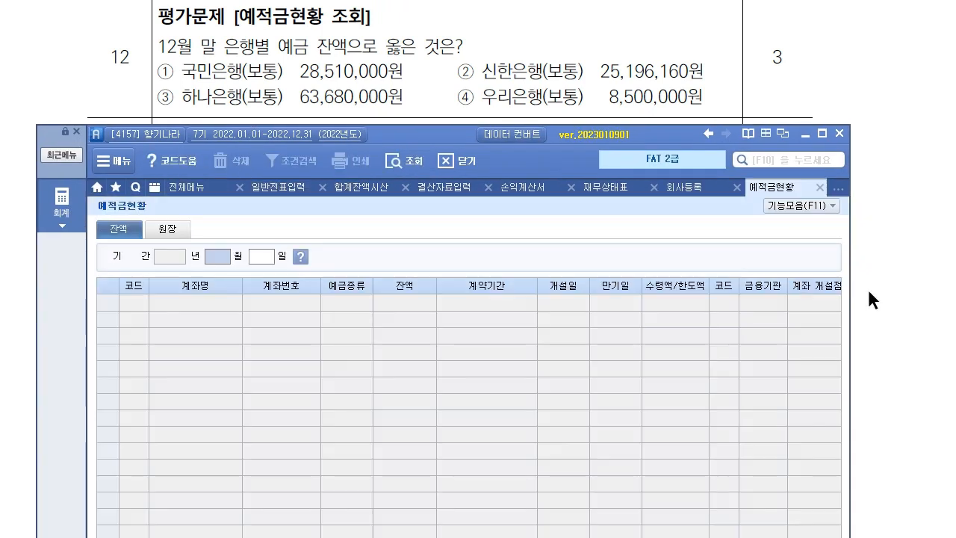
text(12)
key(Return)
text(31)
key(Return)
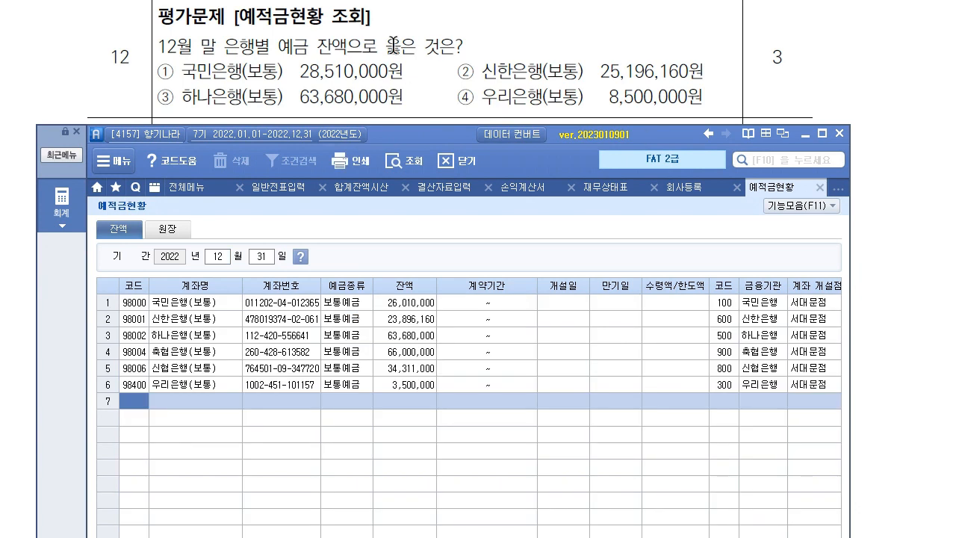
Compare bank balances, mark ③ 하나은행 63,680,000원 as question 12's answer, then scroll on.
click(232, 306)
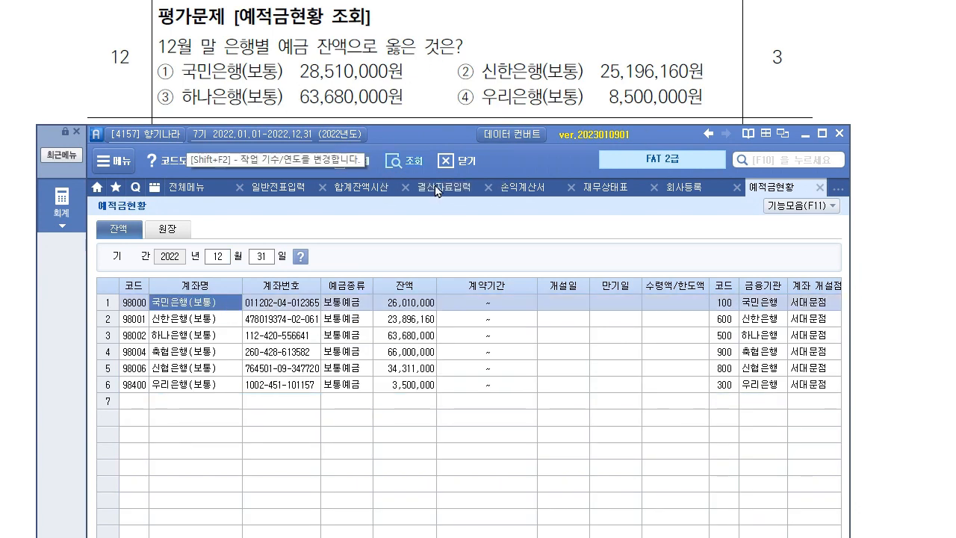
click(420, 306)
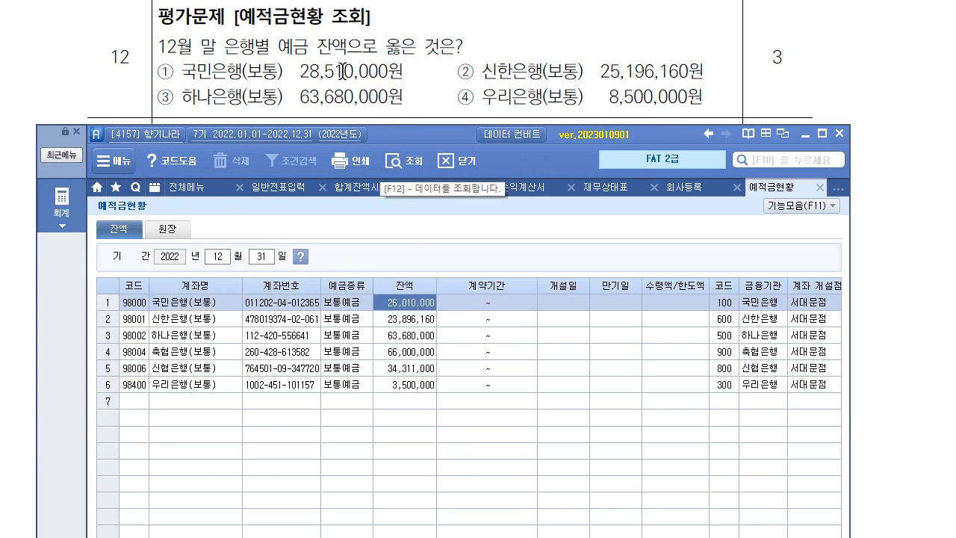
click(230, 322)
click(424, 319)
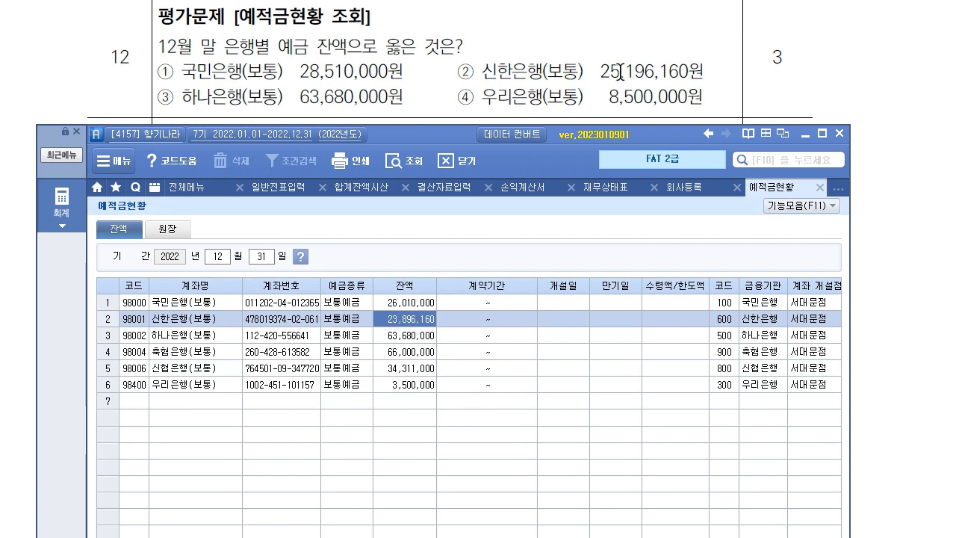
click(203, 336)
click(413, 339)
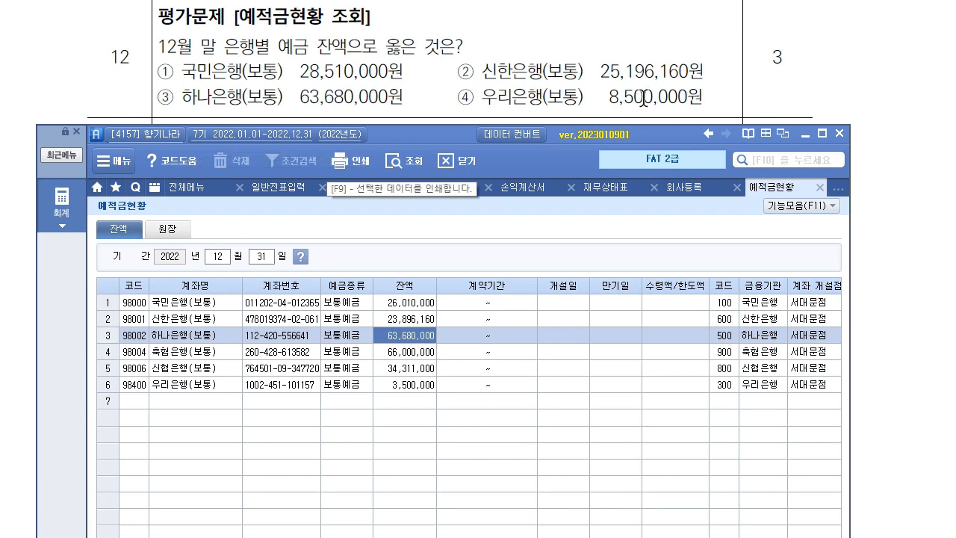
click(186, 384)
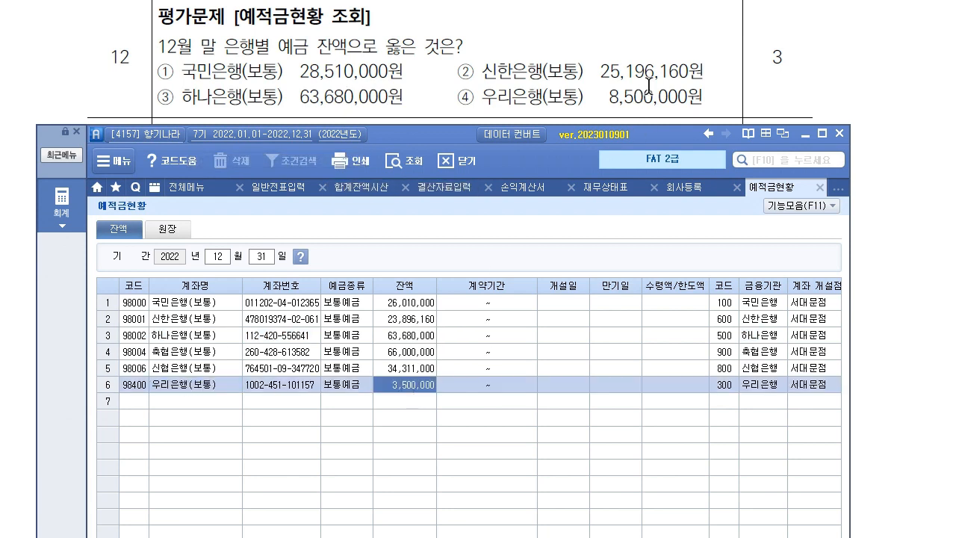
drag(173, 97, 403, 97)
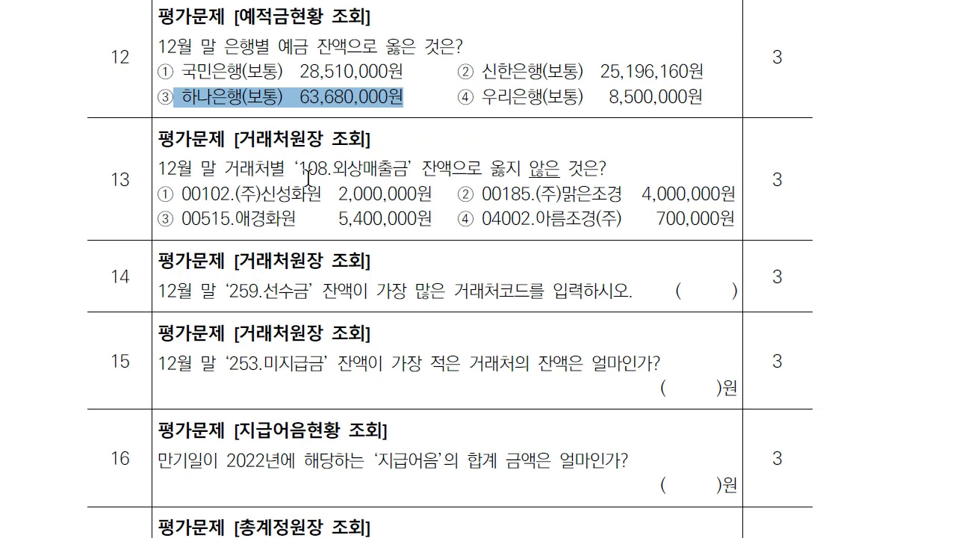
scroll(309, 176, down, 3)
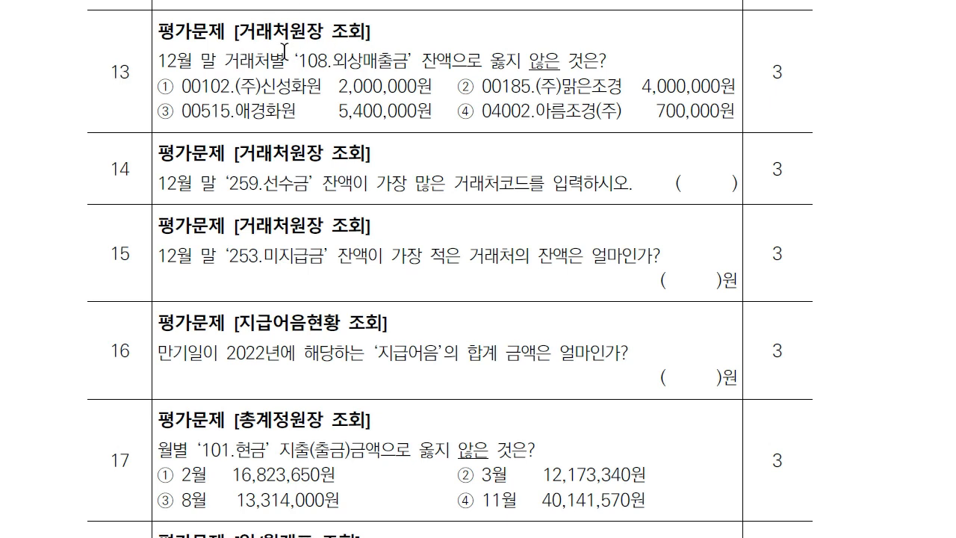
key(alt+Tab)
click(65, 206)
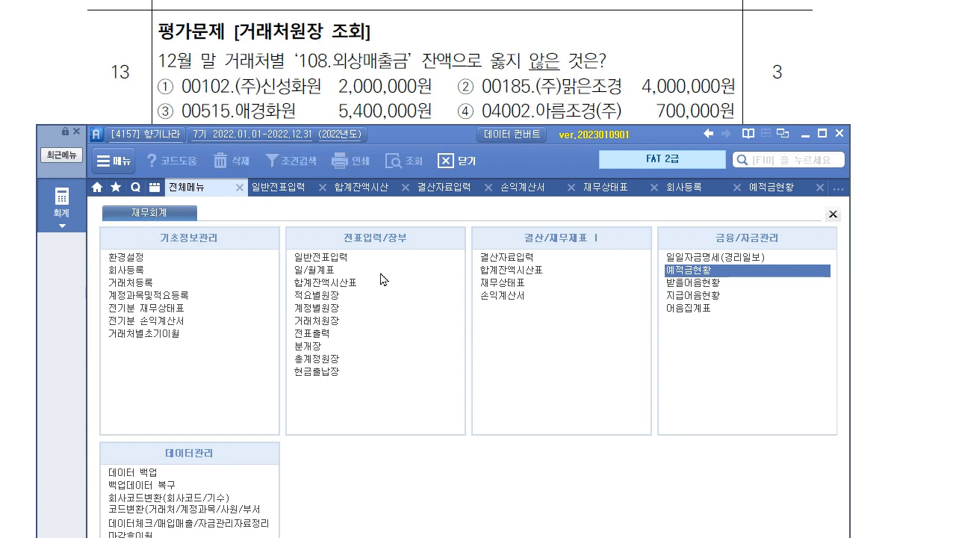
Open 거래처원장 for the full 2022 period with account 108 외상매출금.
click(329, 320)
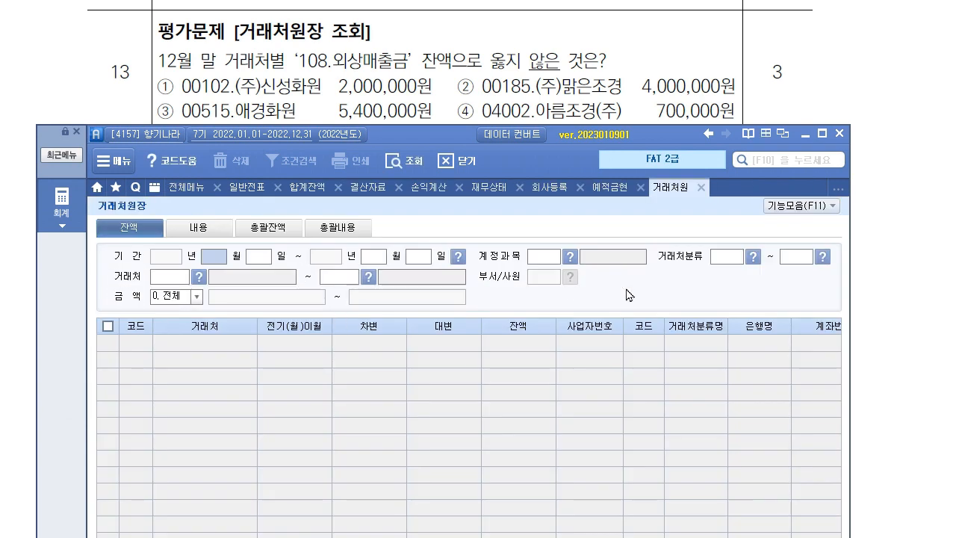
key(Return)
key(Return)
key(Return)
text(108)
key(Return)
key(Return)
key(Return)
key(Return)
key(Return)
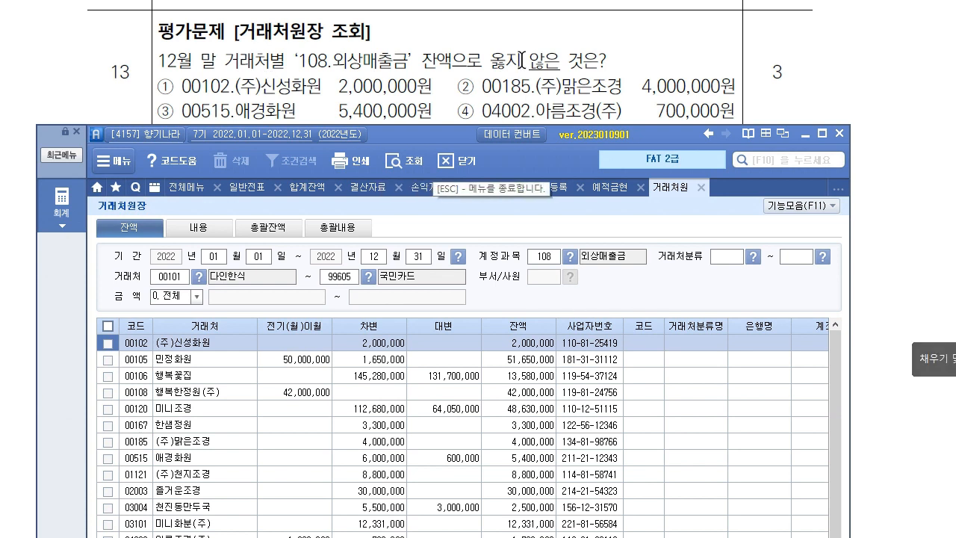
Check balances for customer 00102 (2,000,000) and, via grid search, 00185 (주)맑은조경 (4,000,000).
click(176, 342)
click(517, 342)
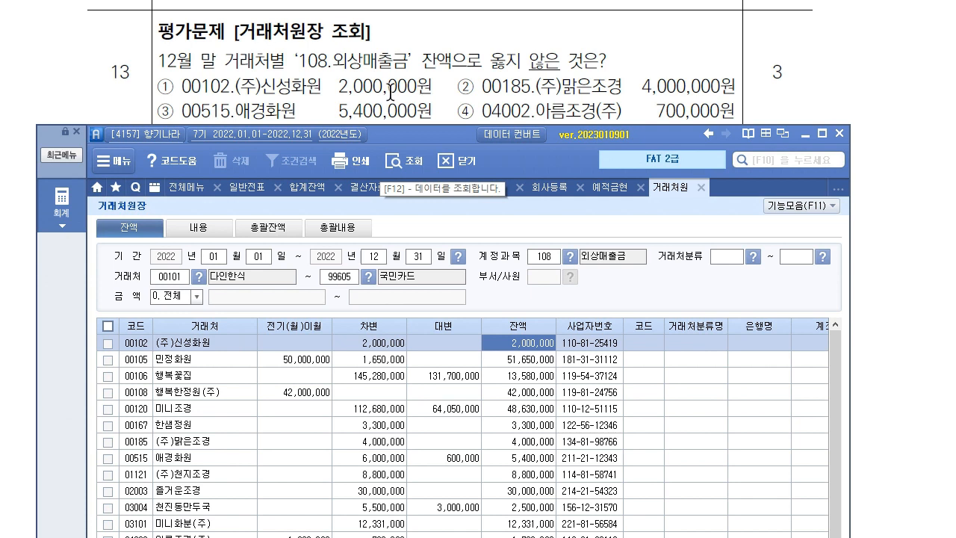
right_click(209, 399)
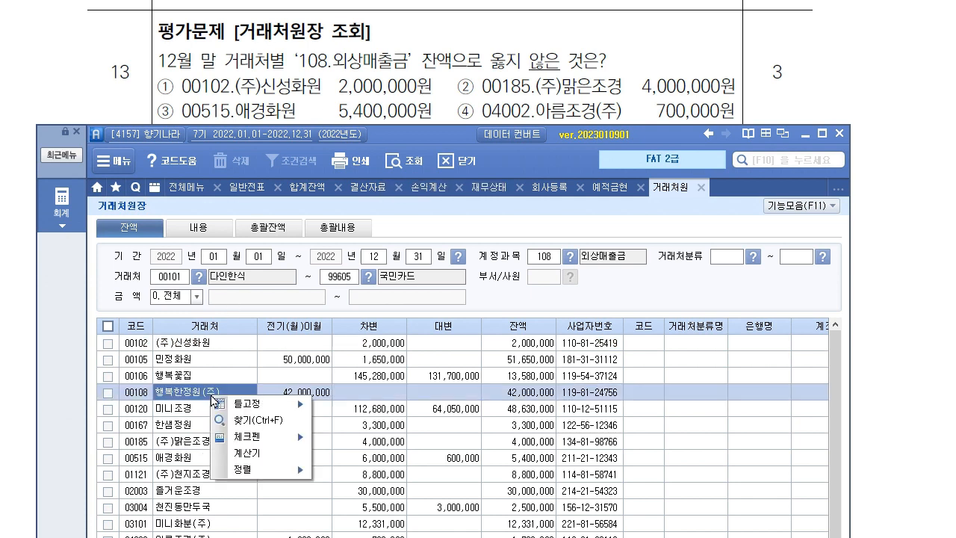
mouse_move(261, 403)
click(254, 420)
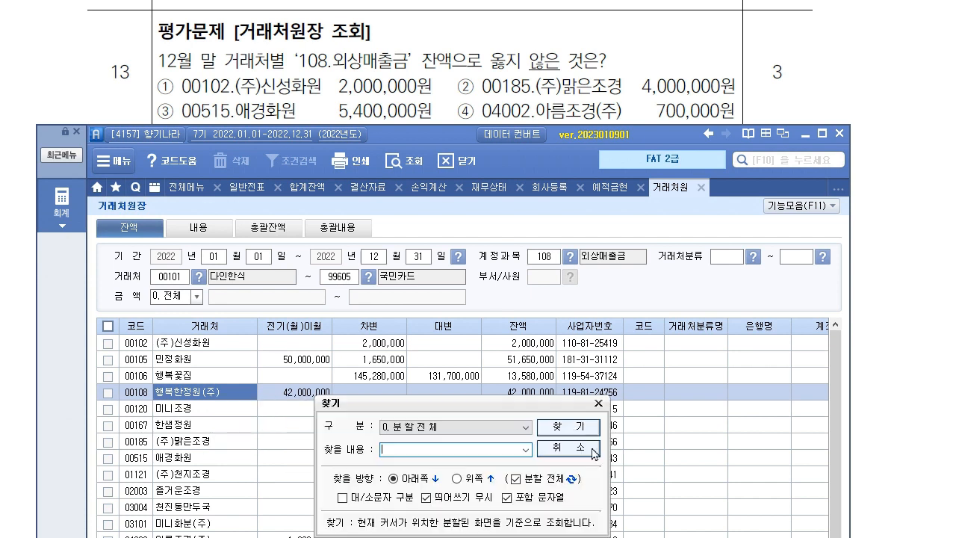
click(576, 431)
key(Escape)
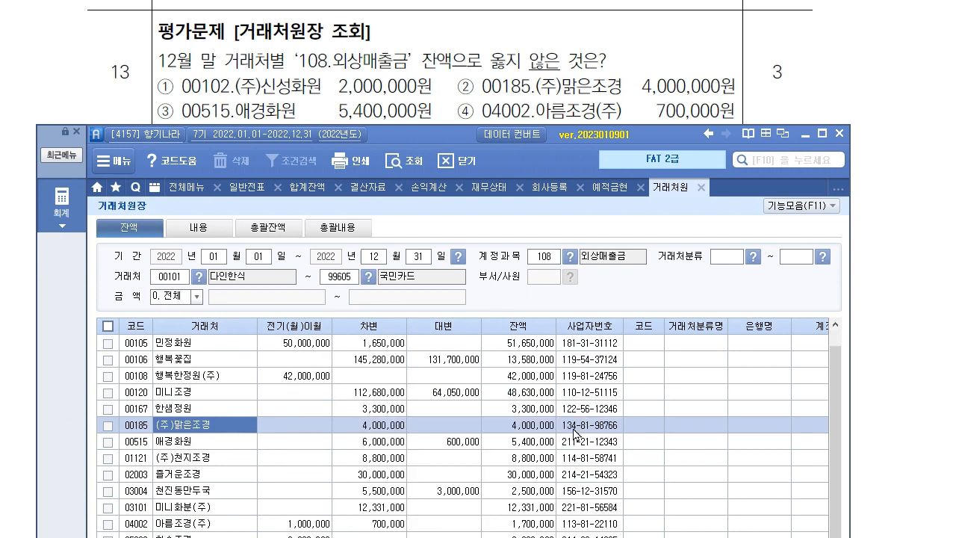
click(528, 424)
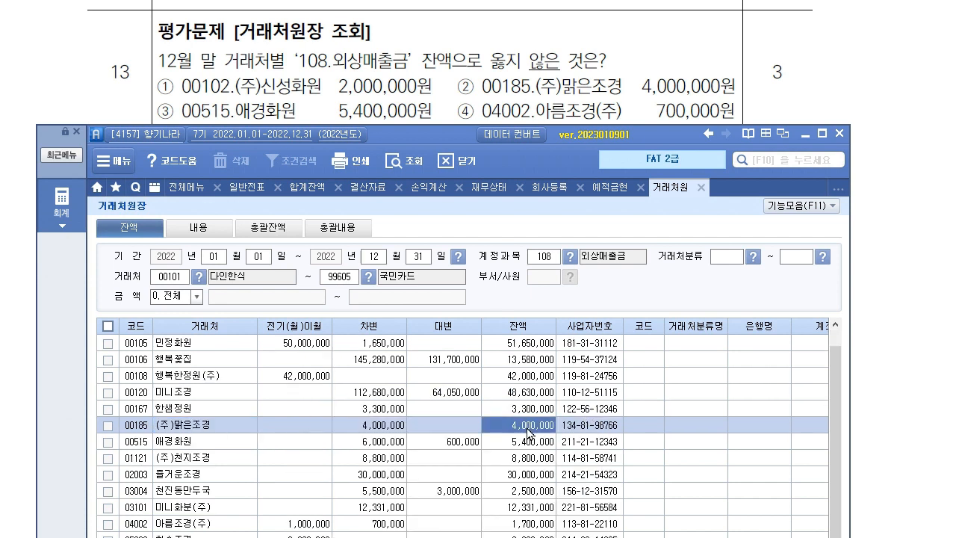
Check 00515 (5,400,000) and 04002 (1,700,000), highlighting option ④ as question 13's wrong balance.
click(224, 442)
click(534, 442)
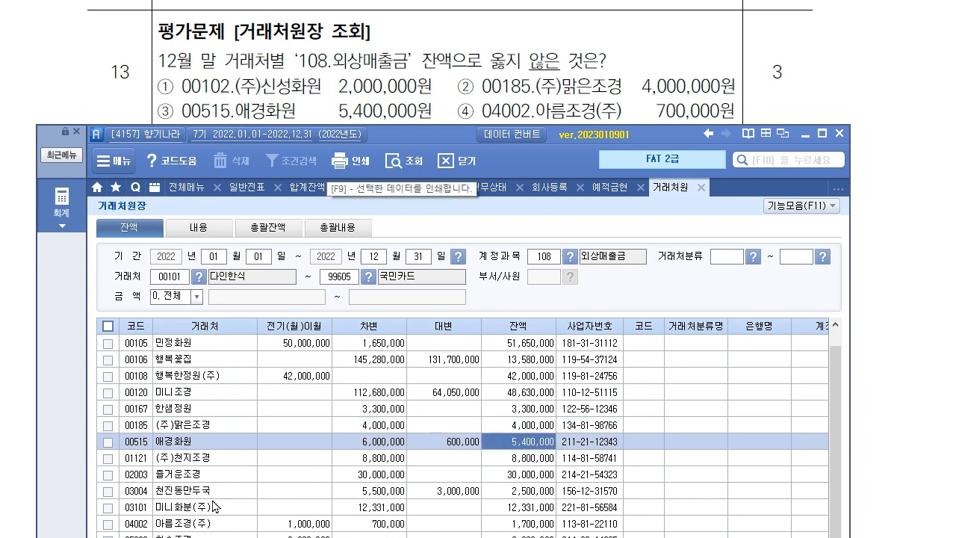
click(224, 524)
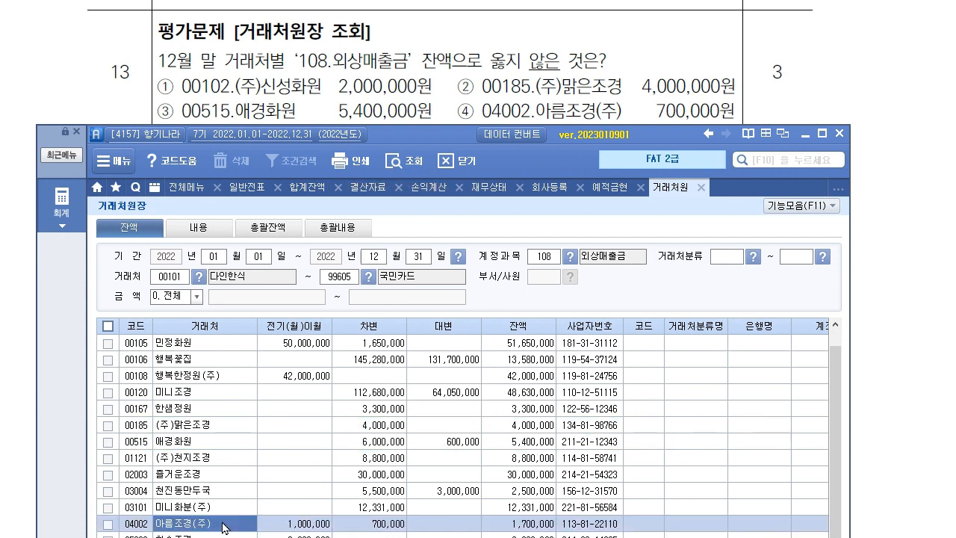
click(541, 525)
drag(459, 112, 642, 119)
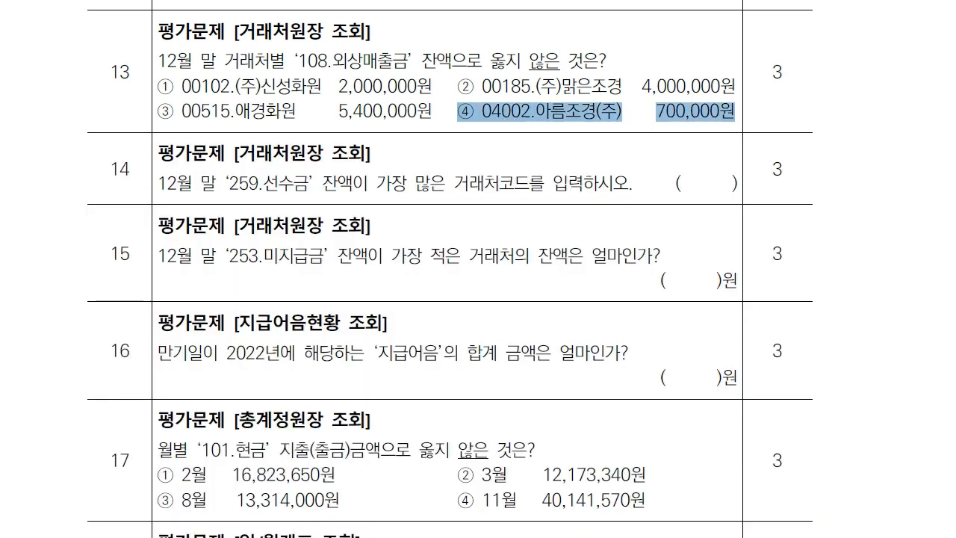
Switch the customer ledger to account 259 선수금 and reload the balances.
scroll(431, 241, down, 2)
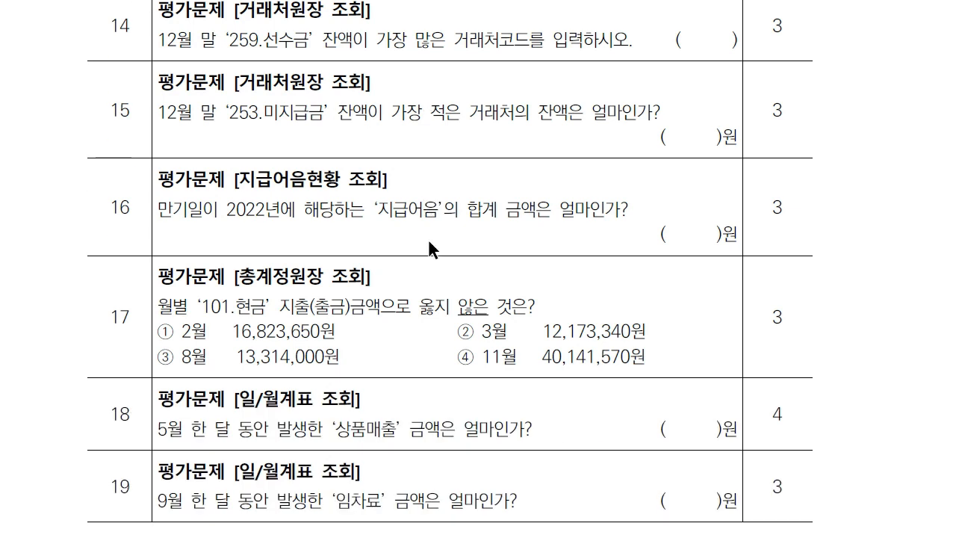
key(alt+Tab)
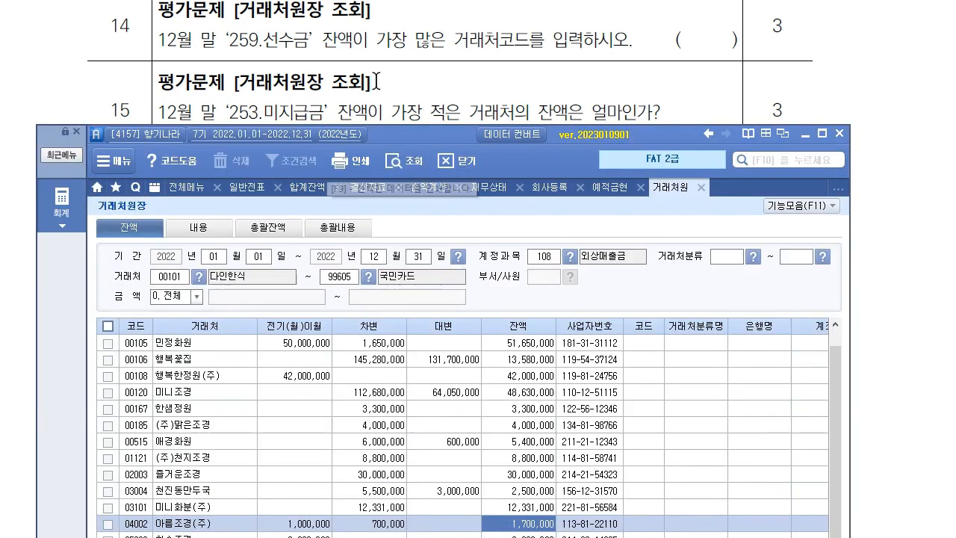
drag(407, 137, 403, 82)
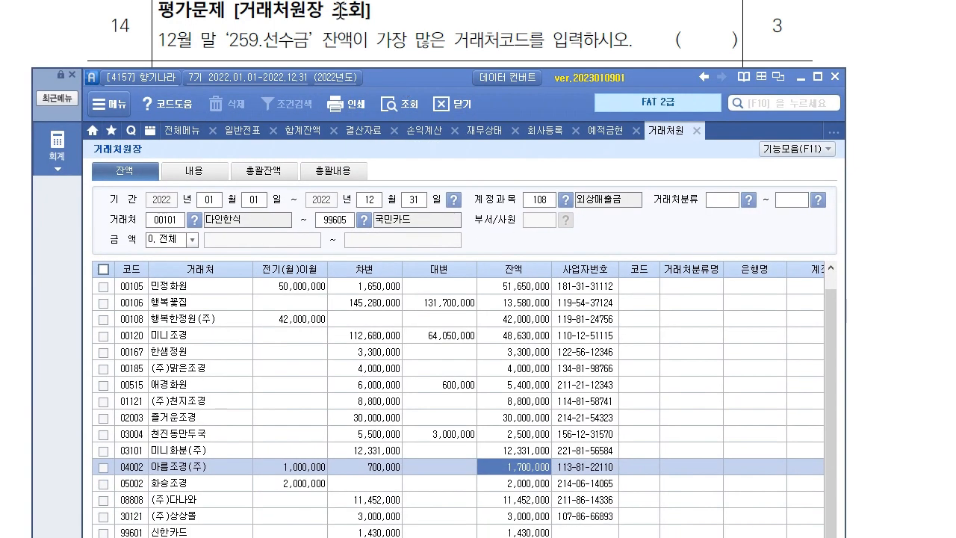
click(542, 200)
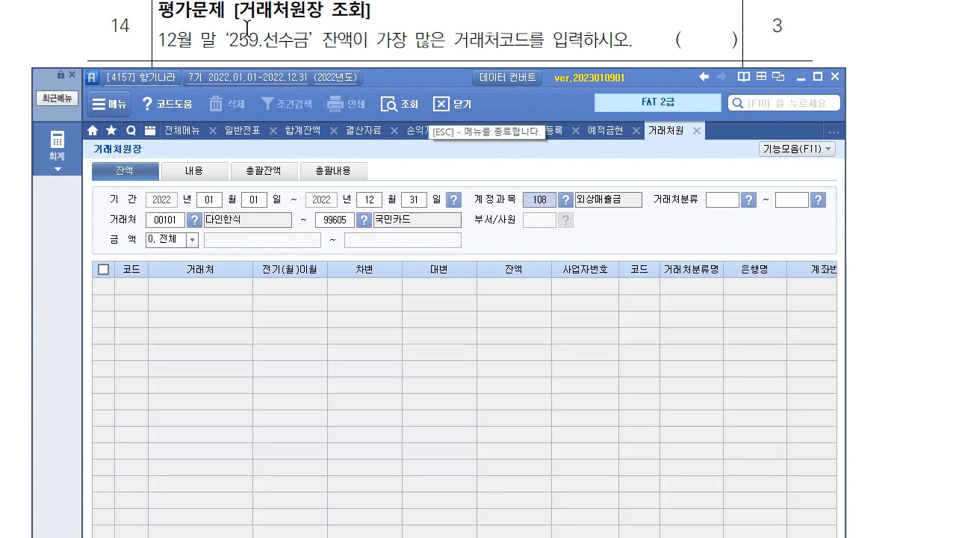
text(259)
key(Return)
key(Return)
key(Return)
key(Return)
key(Return)
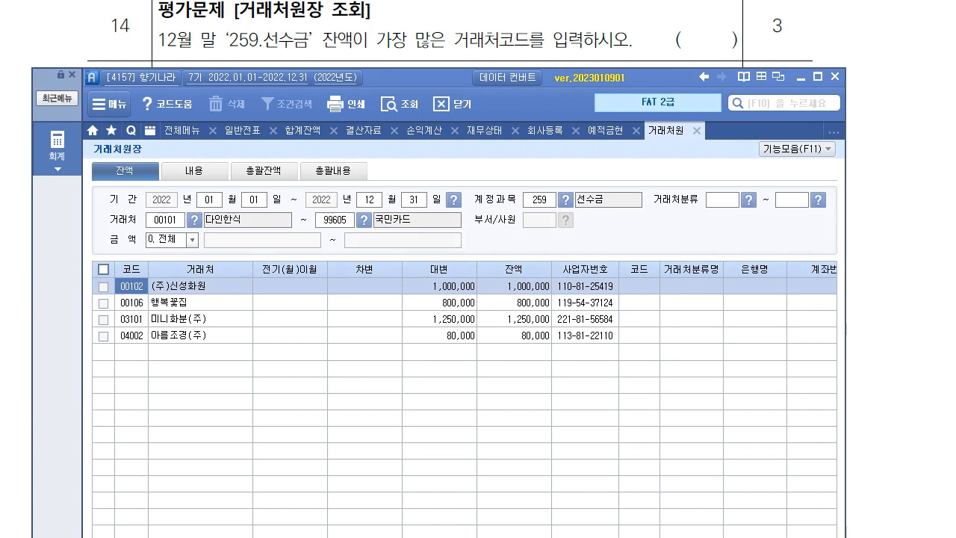
Annotate 03101's largest balance of 1,250,000 as question 14's answer, then clear the marks.
drag(491, 277, 542, 274)
drag(491, 316, 501, 322)
drag(112, 326, 162, 325)
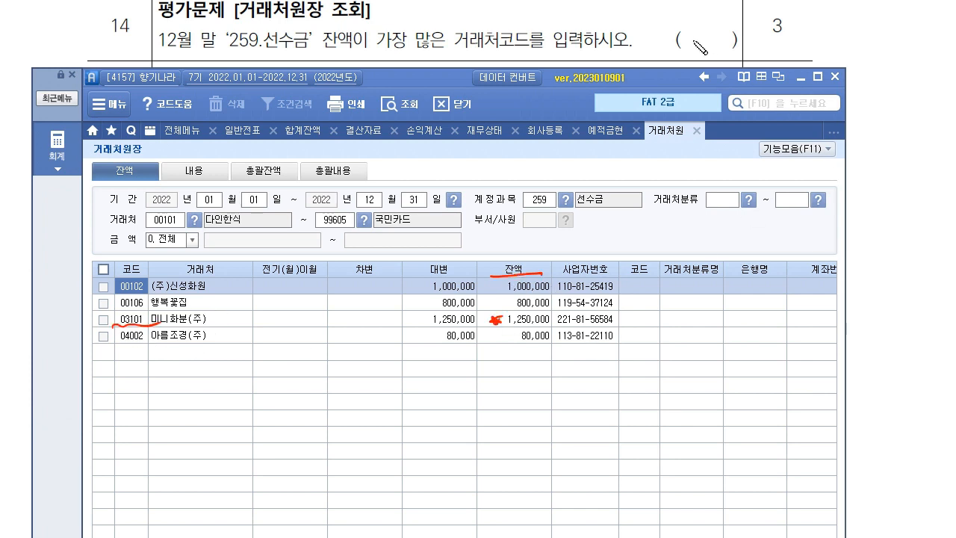
drag(692, 41, 706, 45)
mouse_move(716, 30)
mouse_down()
mouse_move(715, 46)
mouse_move(723, 34)
mouse_move(732, 45)
mouse_up()
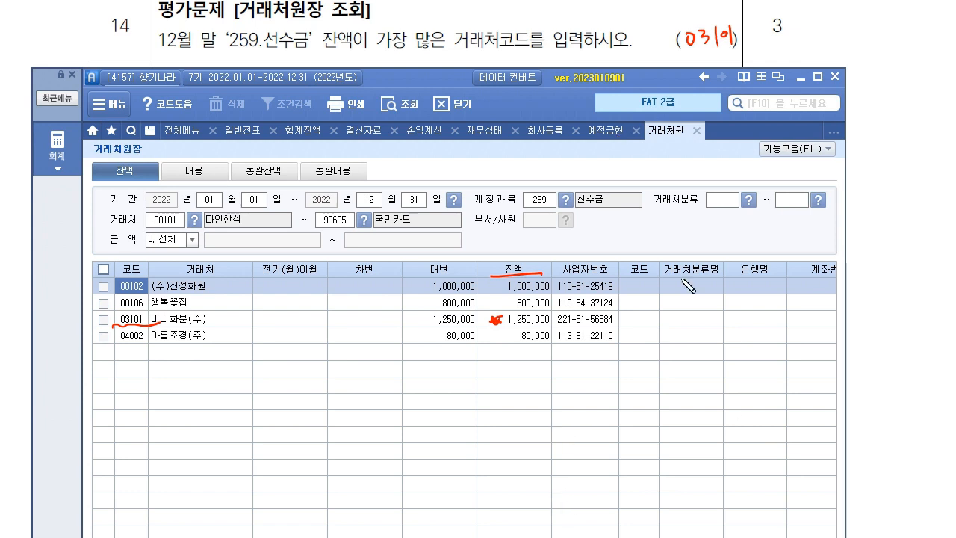
key(Escape)
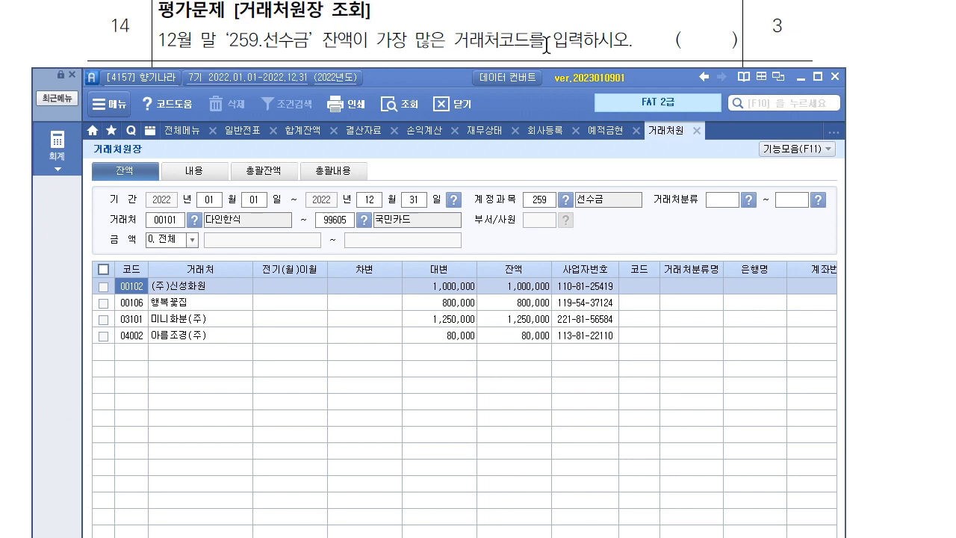
Switch the customer ledger to account 253 미지급금 and list its balances.
scroll(545, 42, down, 2)
drag(382, 82, 379, 94)
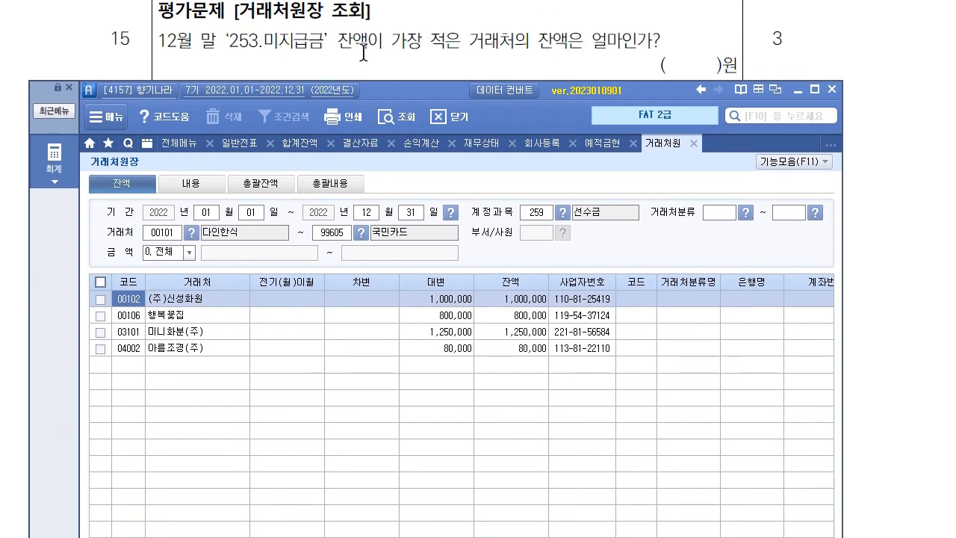
click(532, 215)
text(253)
key(Return)
key(Return)
key(Return)
key(Return)
key(Return)
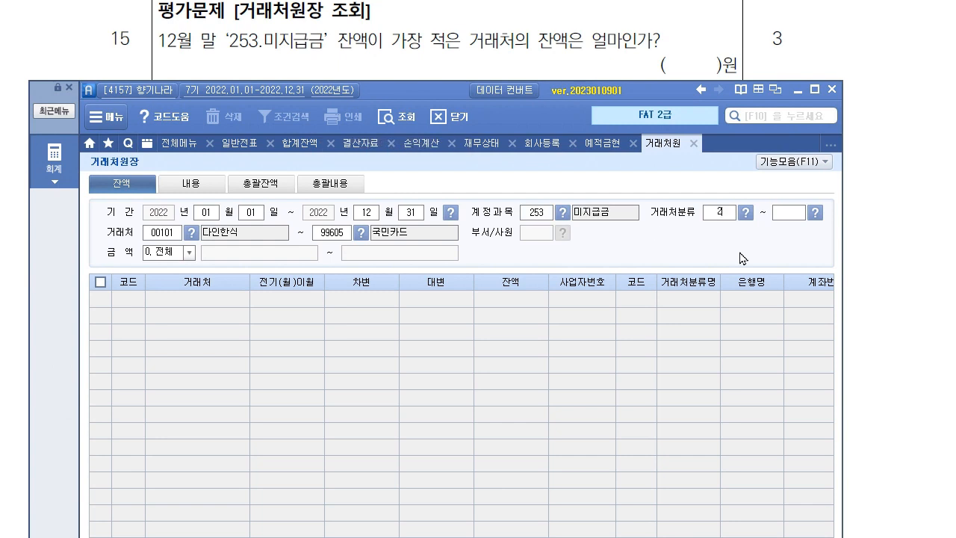
key(Return)
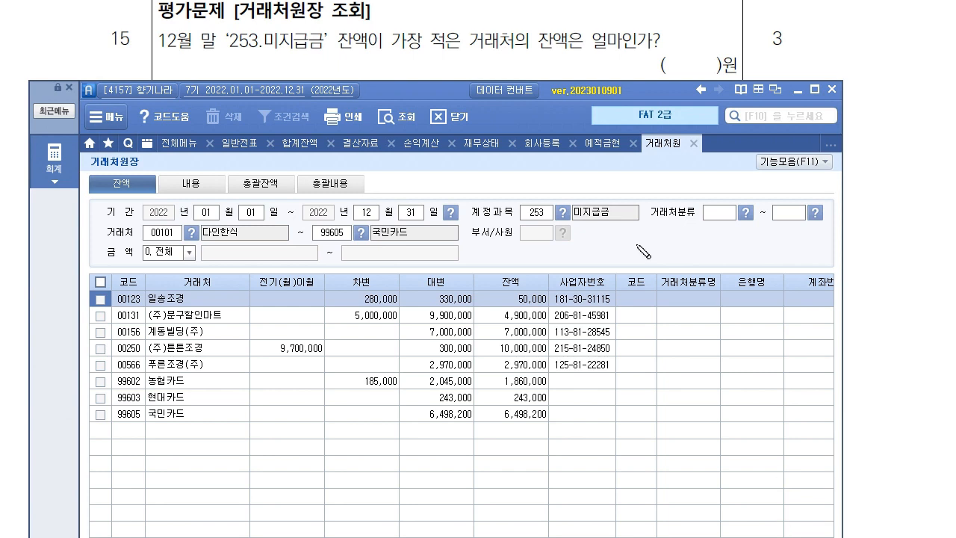
Circle 일송조경's smallest balance of 50,000 as question 15's answer, then clear the marks.
drag(493, 294, 510, 287)
drag(543, 285, 544, 317)
mouse_move(674, 54)
mouse_down()
mouse_move(681, 72)
mouse_move(726, 54)
mouse_up()
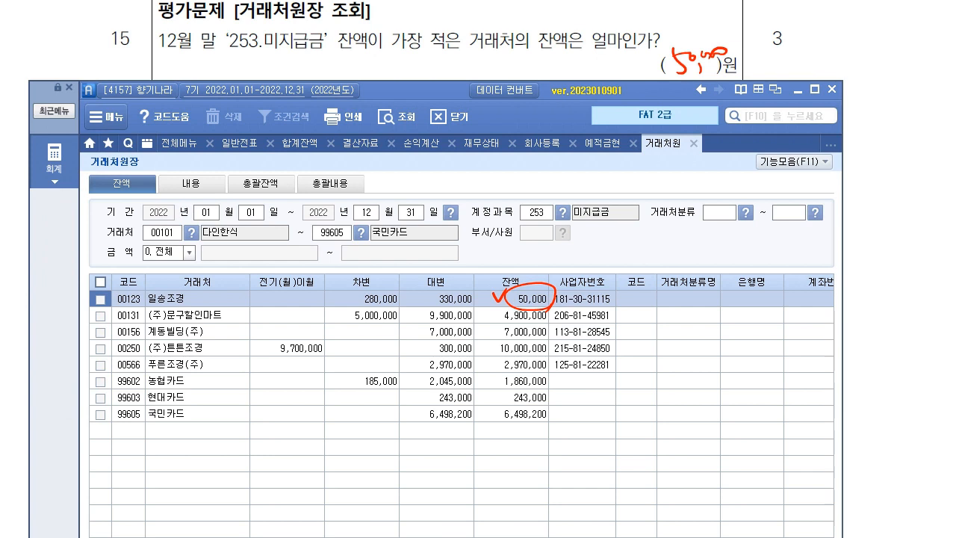
key(Escape)
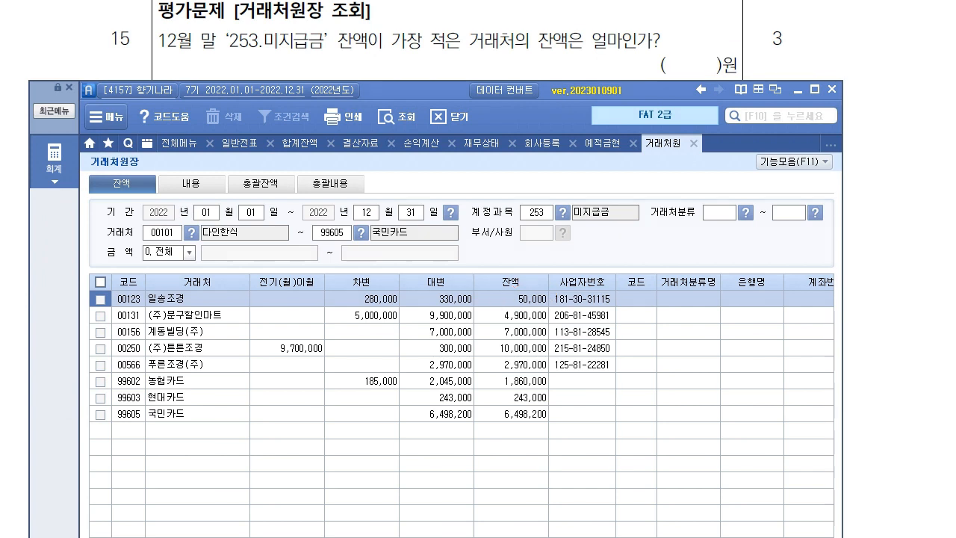
scroll(256, 28, down, 3)
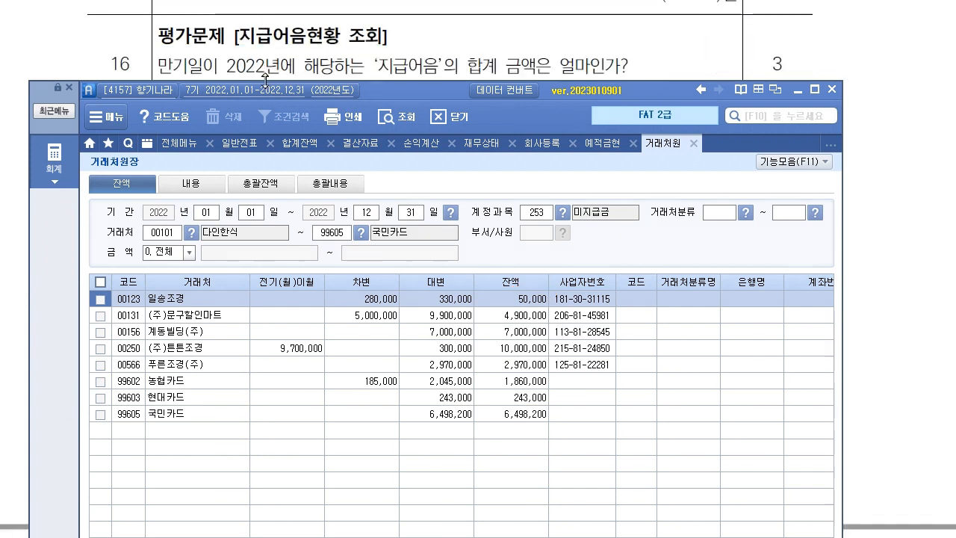
Open 지급어음현황 for maturities 2022-01-01 to 2022-12-31 across all vendors.
drag(408, 89, 413, 122)
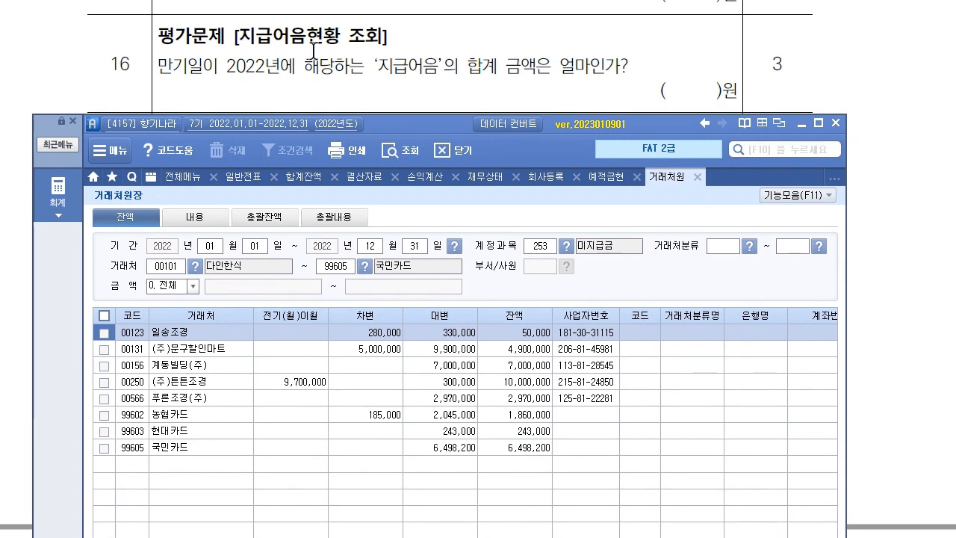
click(62, 221)
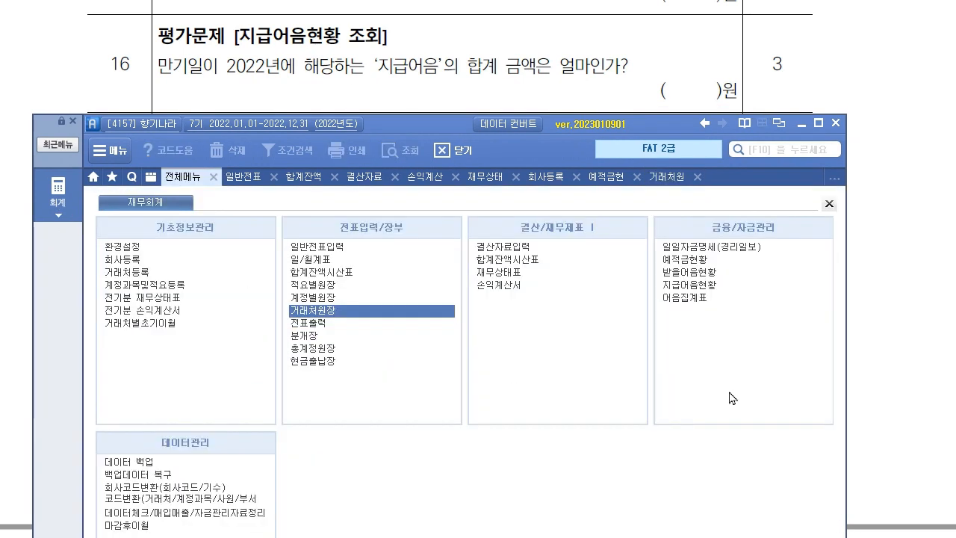
click(717, 284)
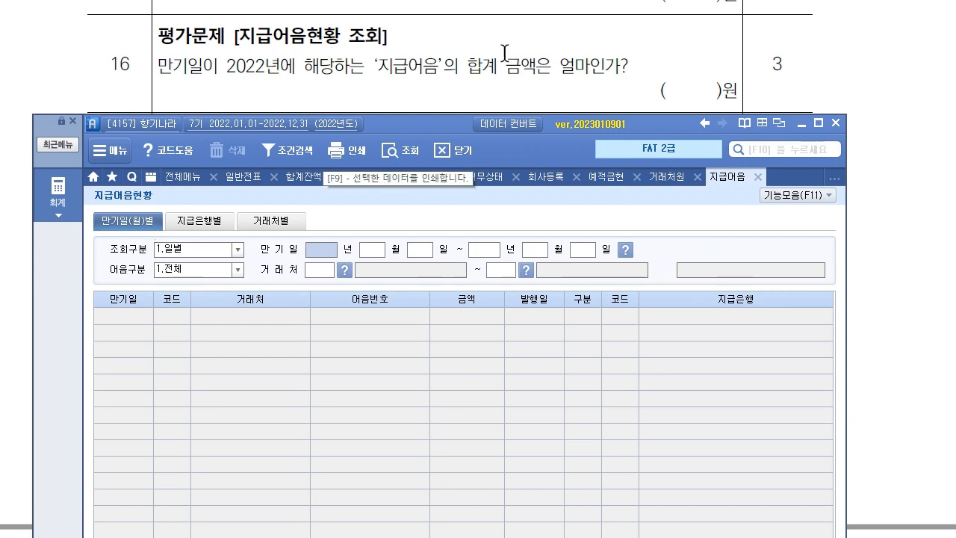
text(2022)
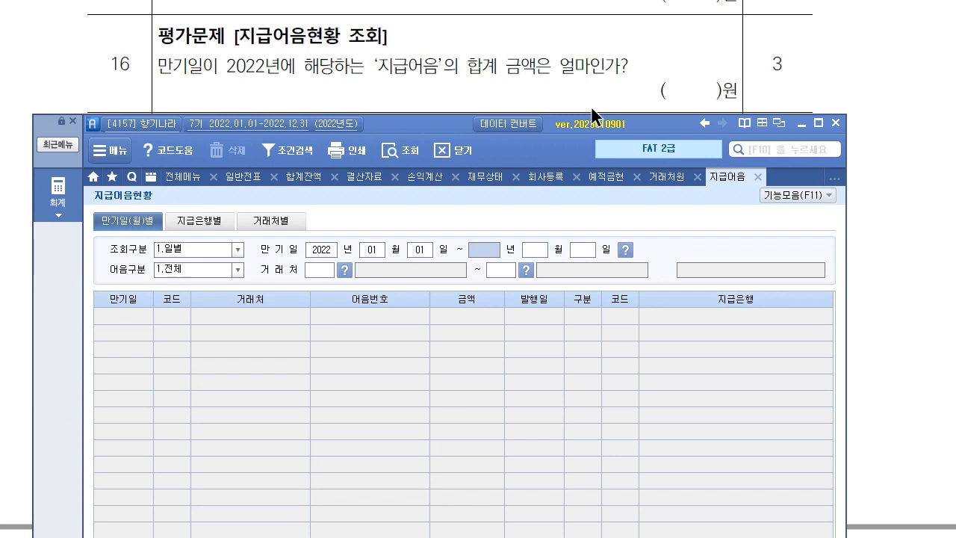
text(010120221231)
key(Return)
key(Return)
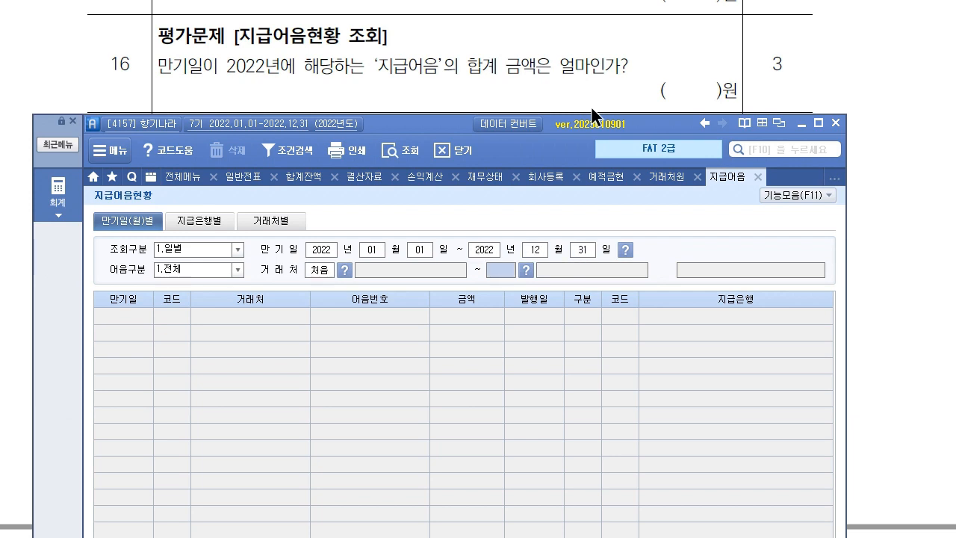
key(Return)
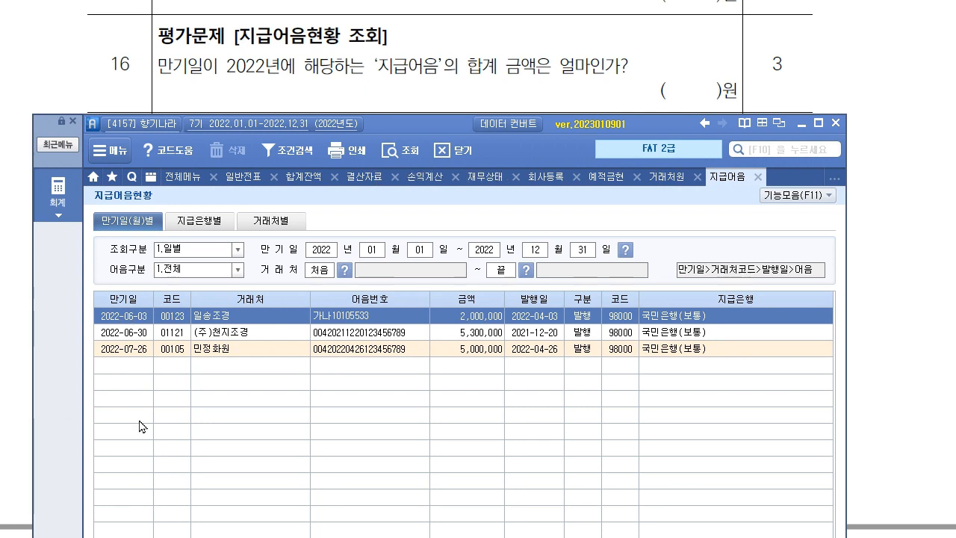
Check the three bills, including 2022-06-30 and 2022-07-26, totalling 12,300,000 for question 16.
click(131, 336)
click(132, 351)
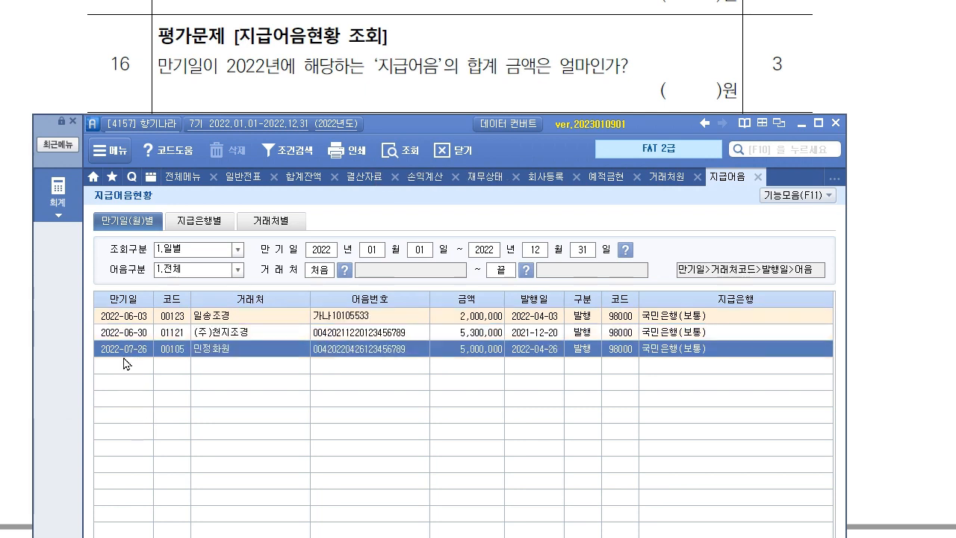
click(496, 320)
click(493, 334)
click(486, 350)
drag(450, 125, 439, 0)
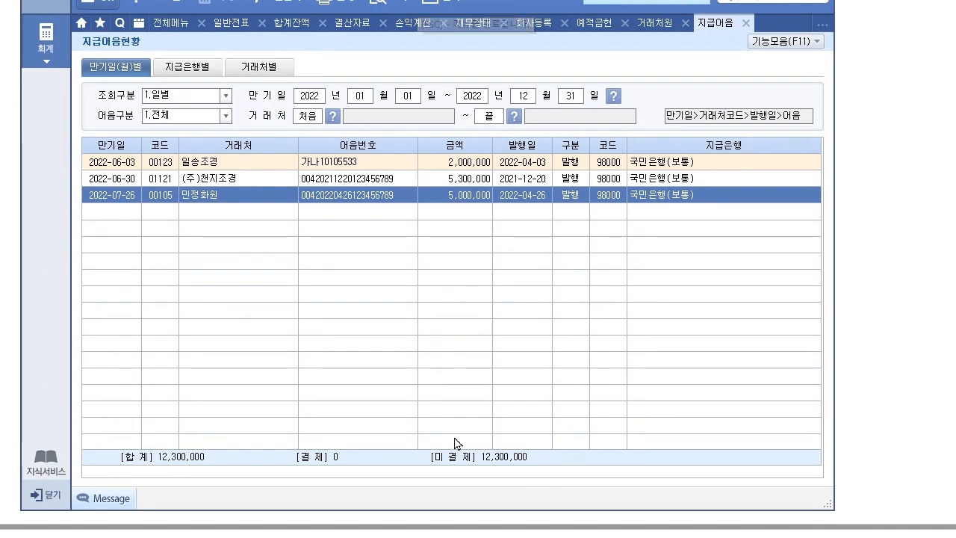
drag(396, 0, 396, 139)
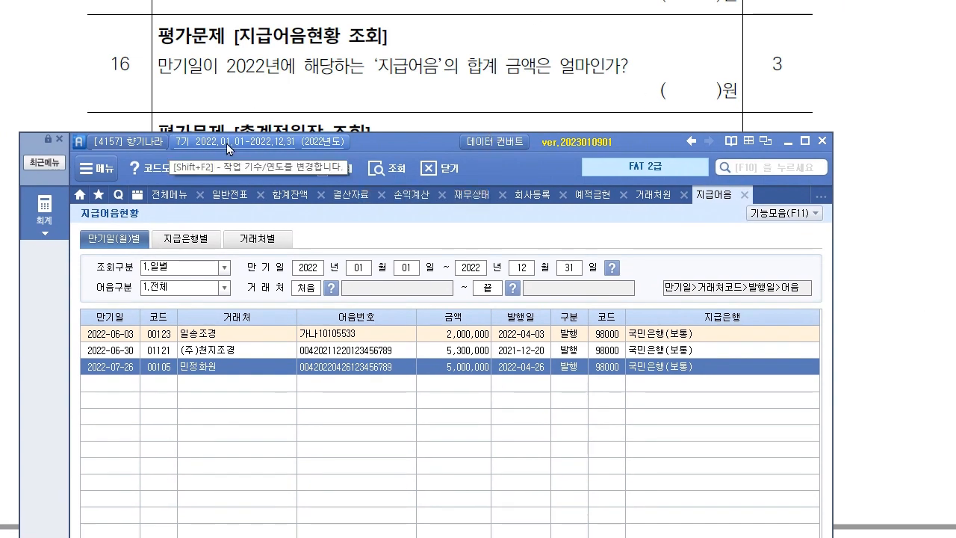
scroll(269, 112, down, 3)
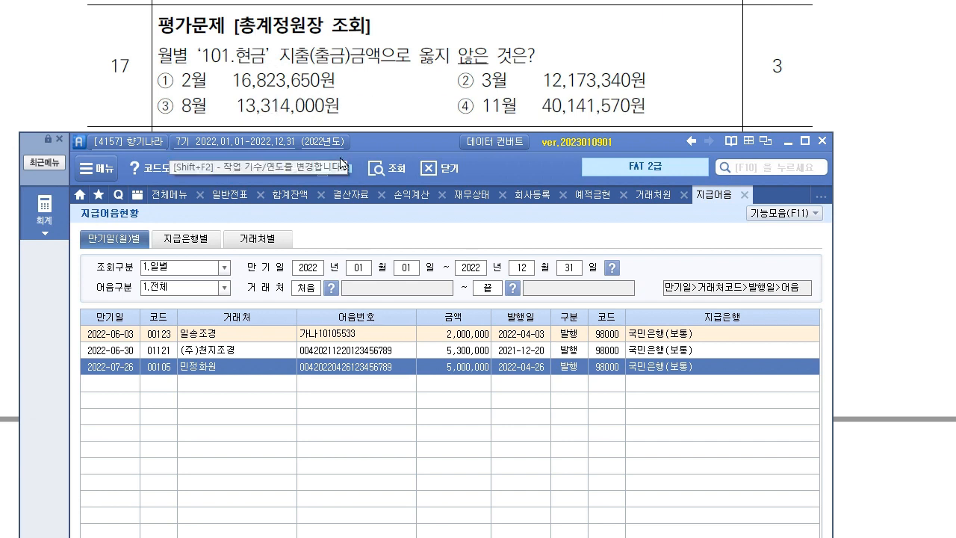
drag(432, 145, 440, 137)
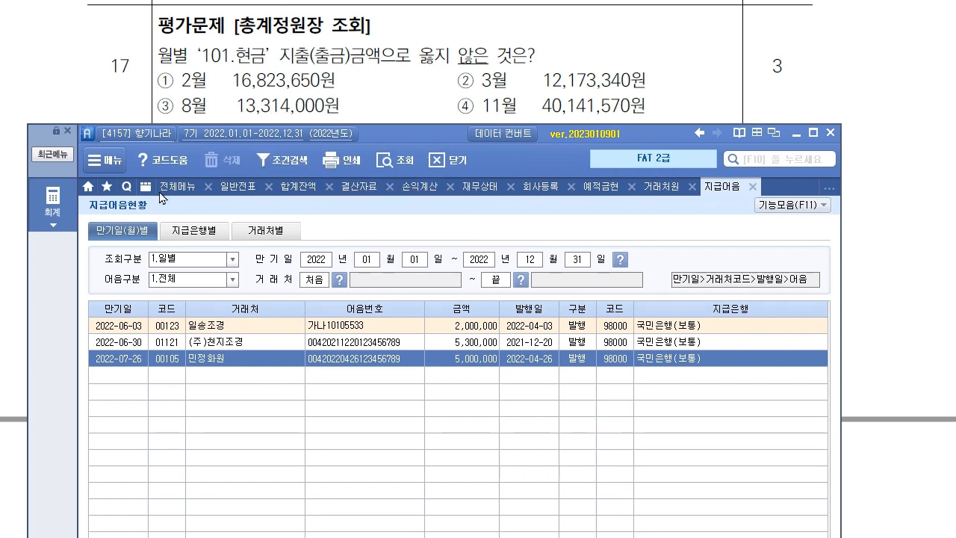
Open 총계정원장 with account 101 현금 in both account boxes.
click(64, 206)
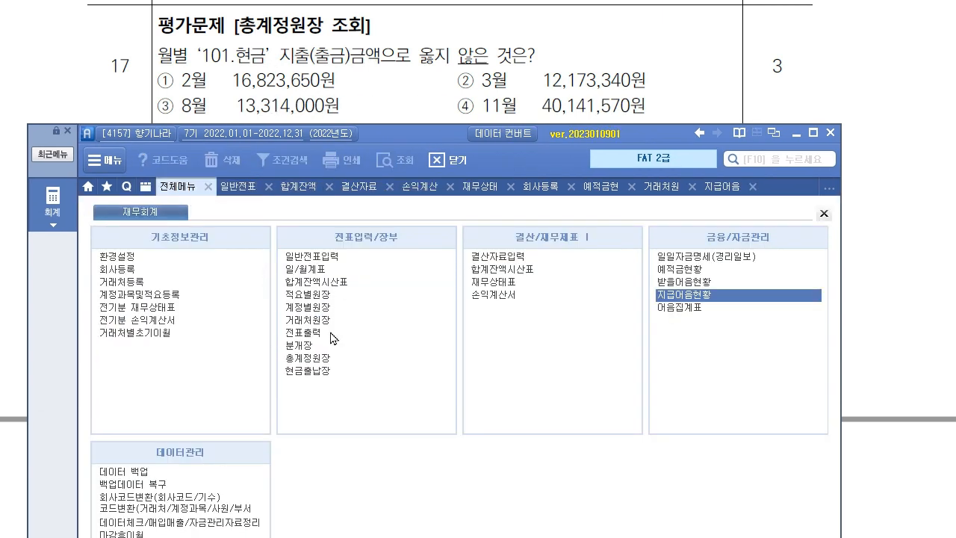
click(312, 357)
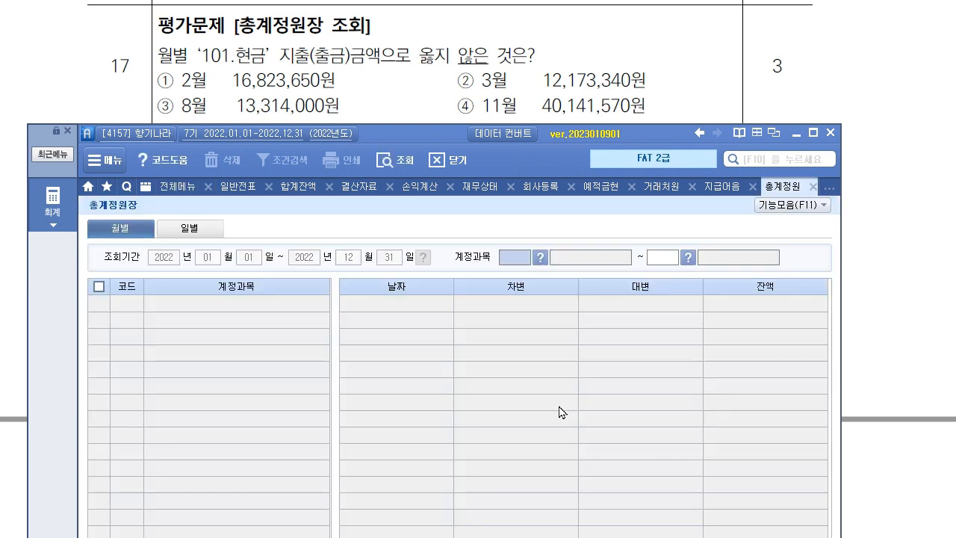
text(101)
key(Return)
text(101)
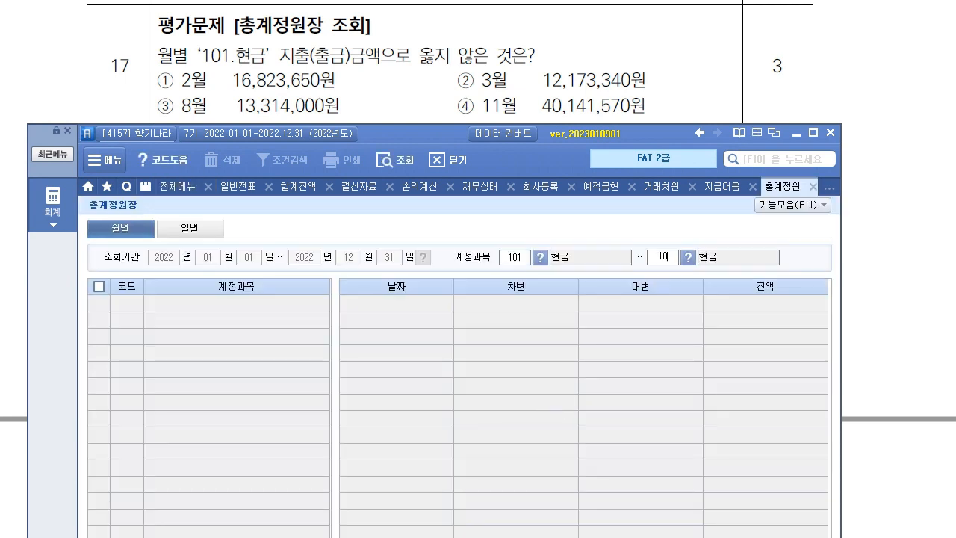
key(Return)
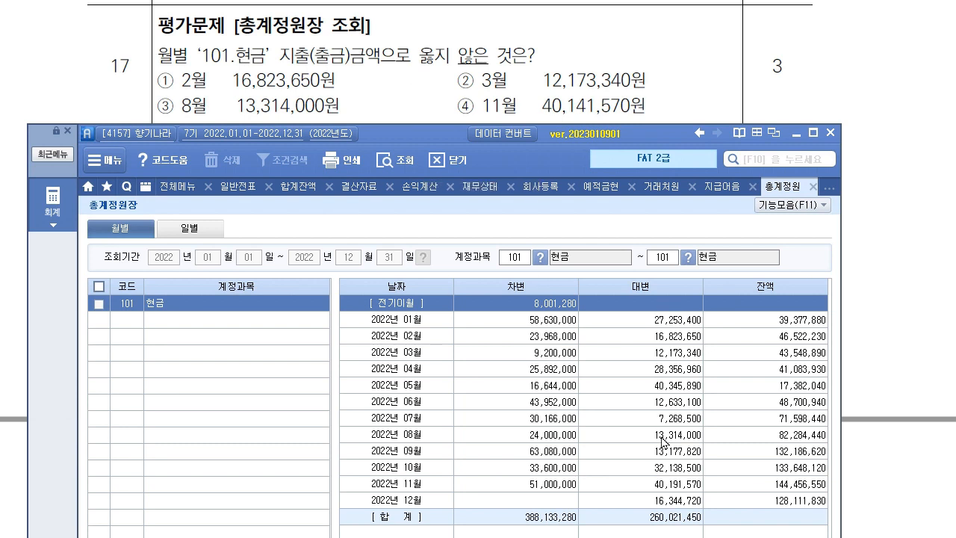
Compare February, March, August and November cash credits, marking option ④ 11월 as wrong.
click(683, 339)
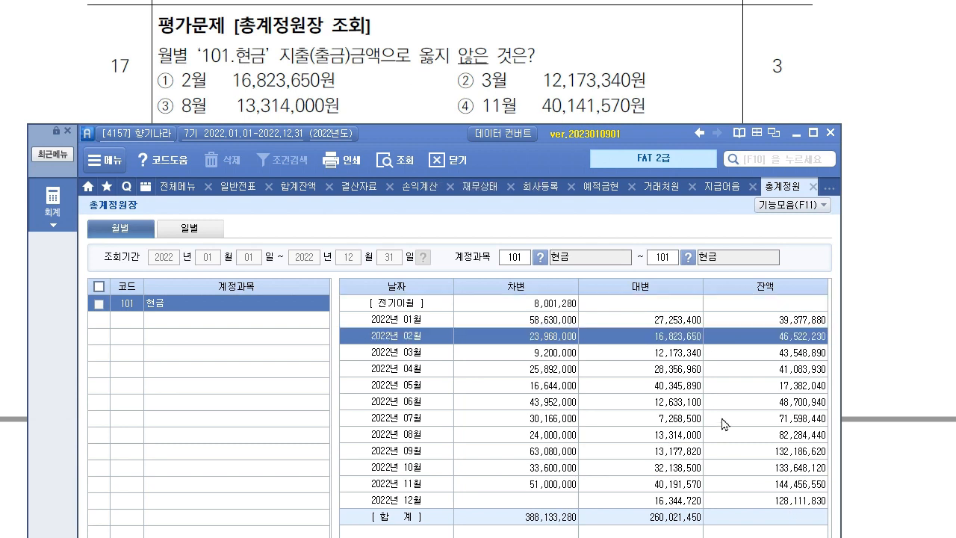
click(695, 353)
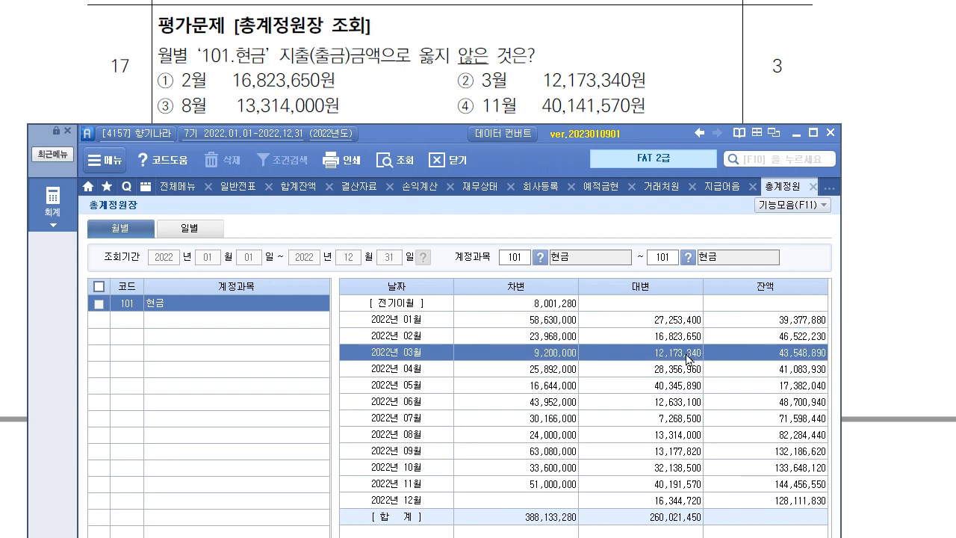
click(487, 440)
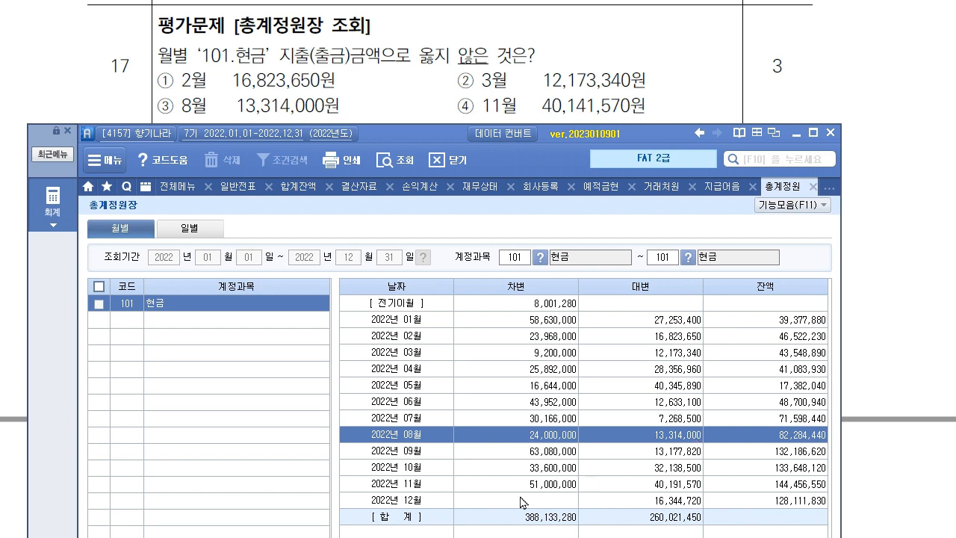
click(688, 488)
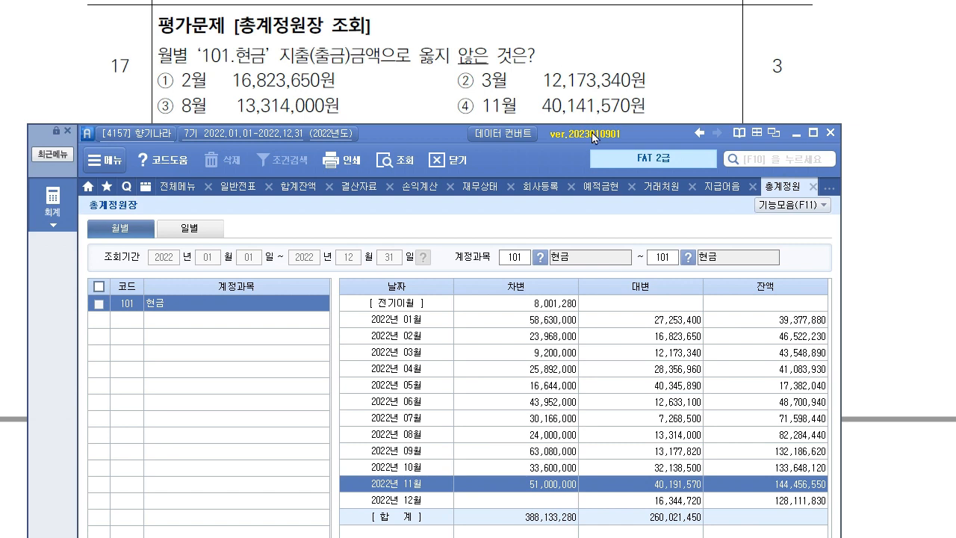
drag(459, 105, 647, 106)
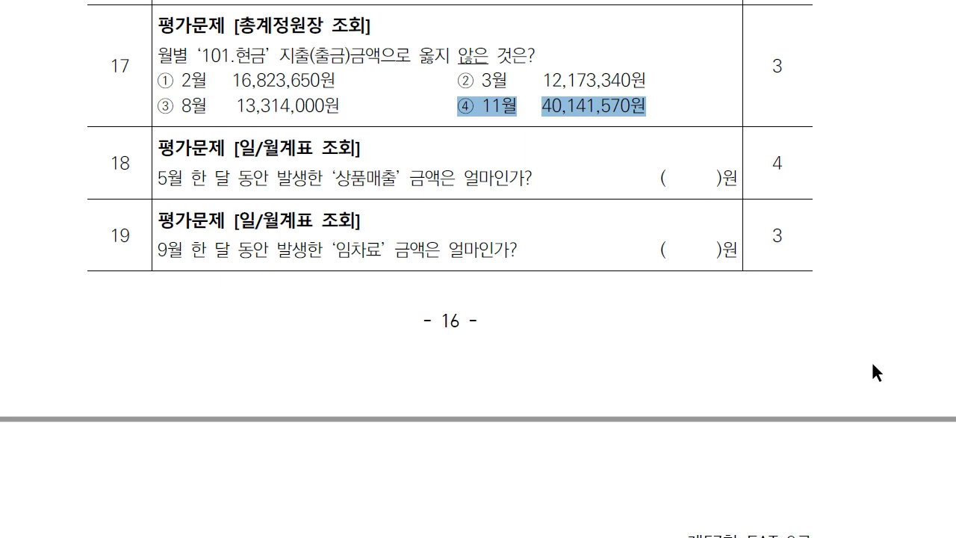
scroll(363, 320, down, 3)
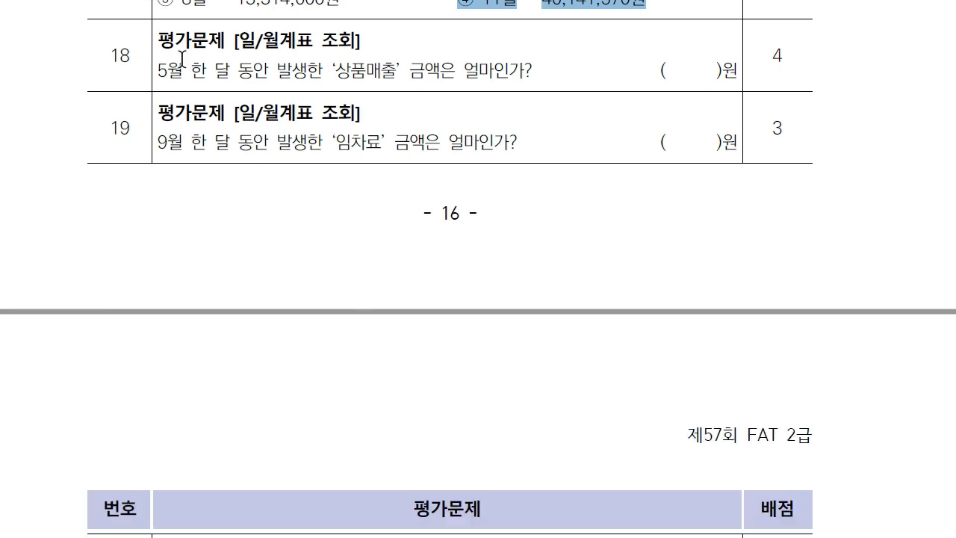
key(alt+Tab)
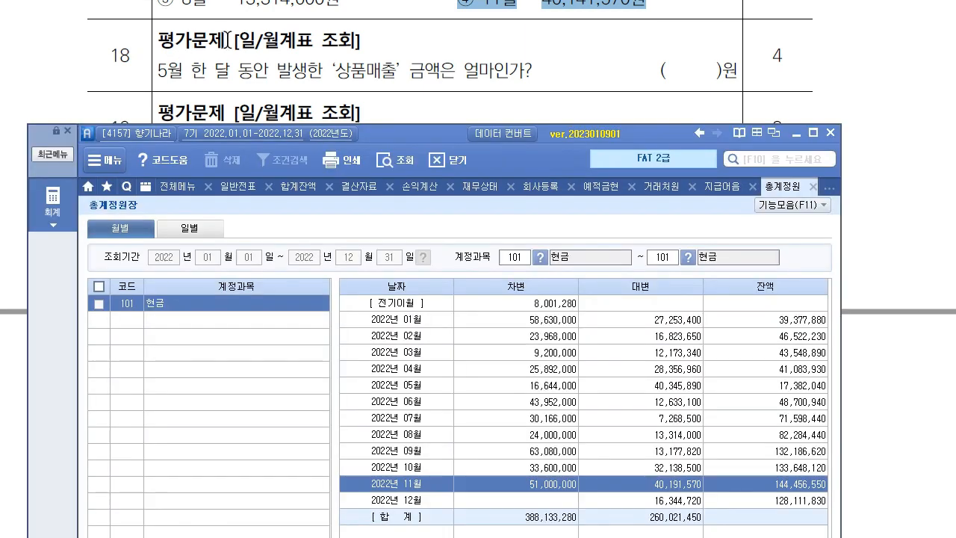
Open the 월계표 view of 일/월계표 for May 2022.
click(57, 215)
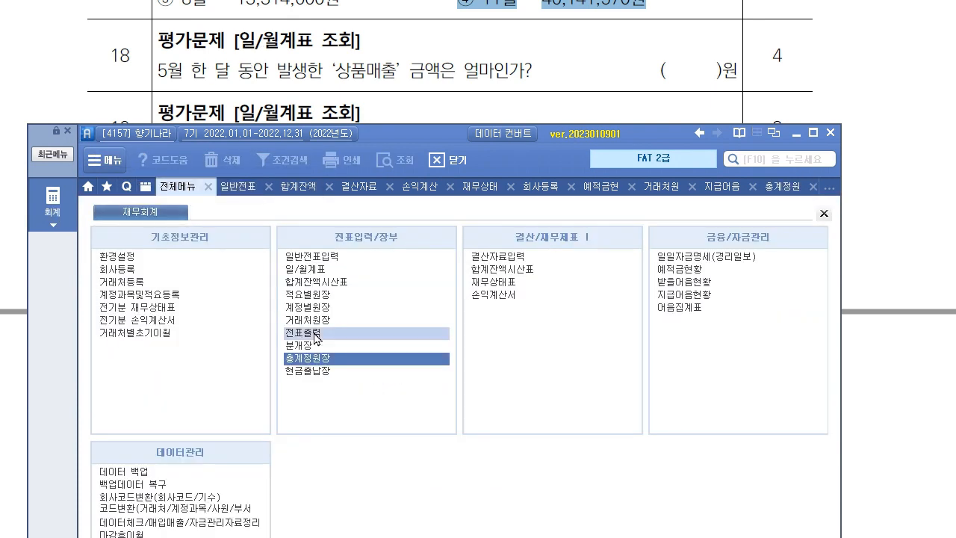
click(314, 269)
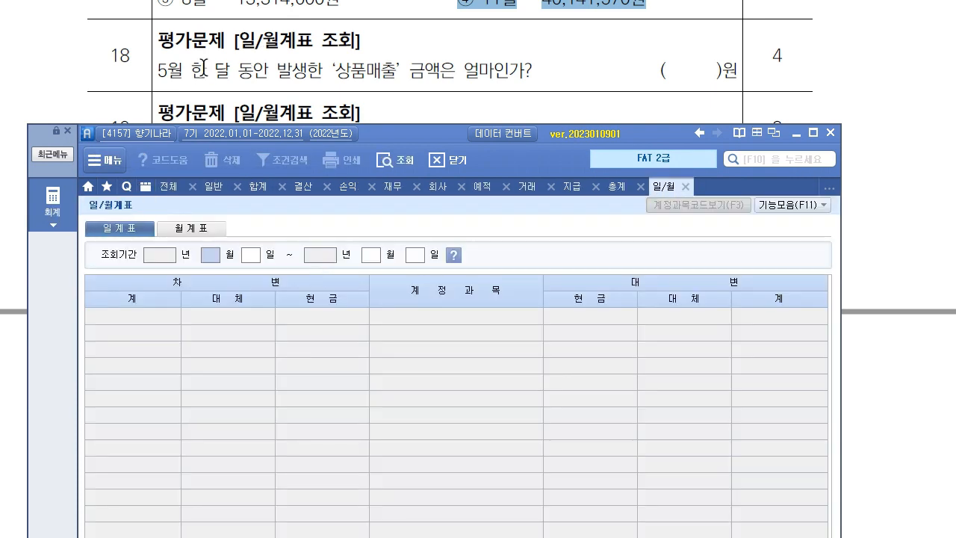
click(212, 238)
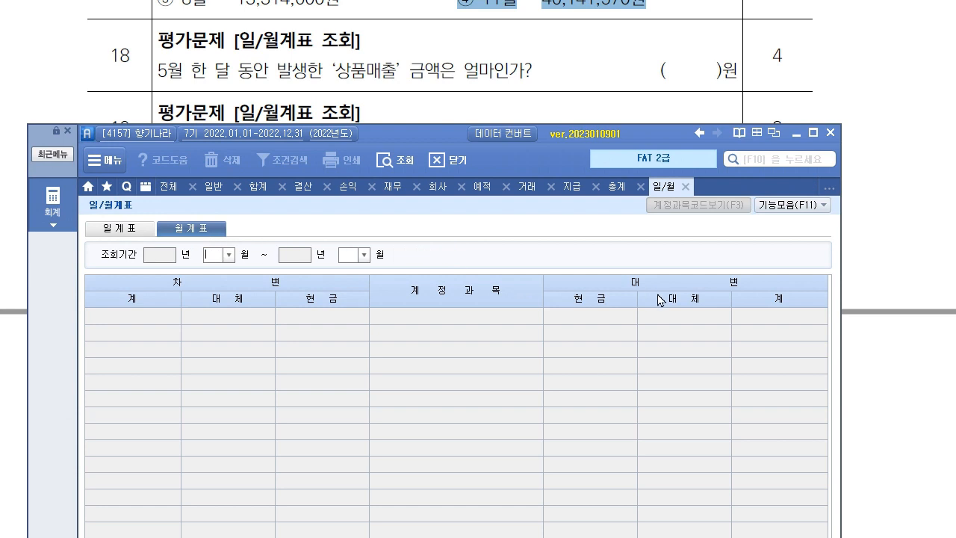
text(05)
key(Return)
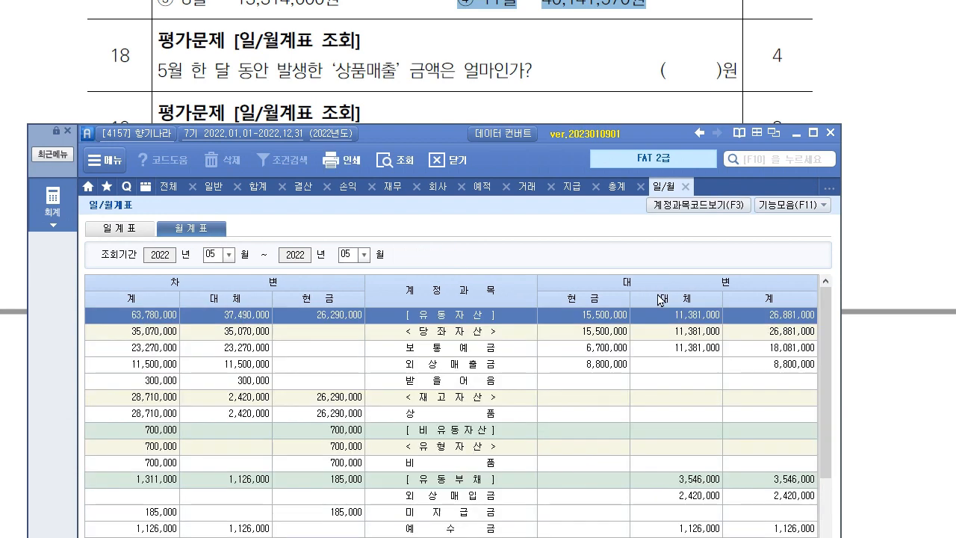
drag(393, 136, 389, 110)
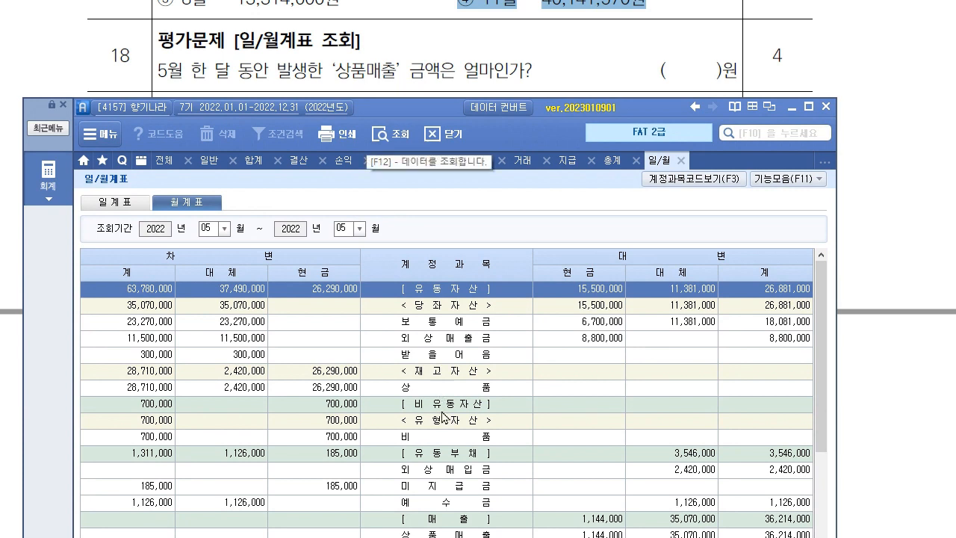
scroll(448, 477, down, 3)
Mark the 상품매출 credit total of 36,214,000 as question 18's answer, then clear the marks.
click(484, 388)
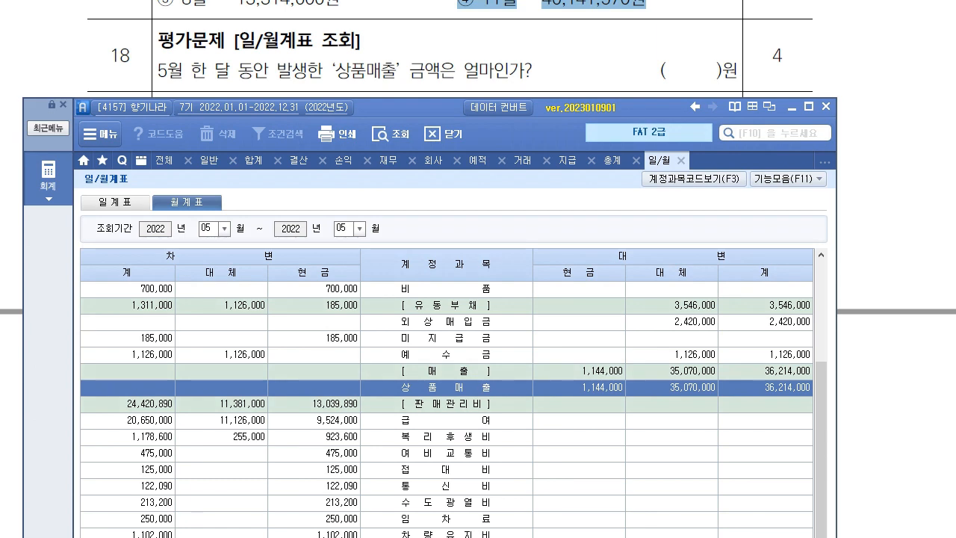
drag(583, 282, 583, 356)
mouse_move(680, 278)
mouse_down()
mouse_move(680, 350)
mouse_move(694, 338)
mouse_up()
drag(793, 261, 777, 290)
mouse_move(801, 397)
mouse_down()
mouse_move(817, 390)
mouse_move(816, 404)
mouse_up()
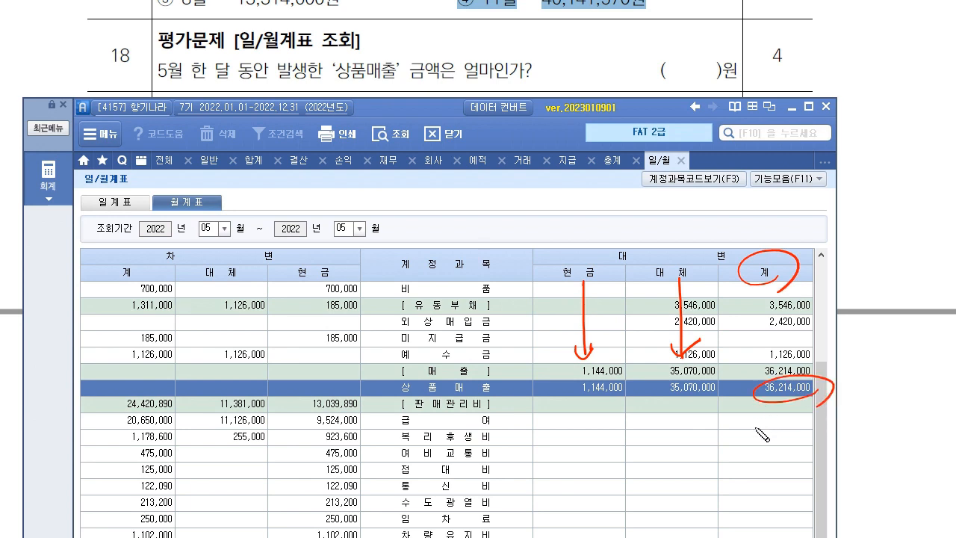
mouse_move(589, 62)
mouse_down()
mouse_move(646, 76)
mouse_move(710, 59)
mouse_up()
drag(580, 95, 728, 61)
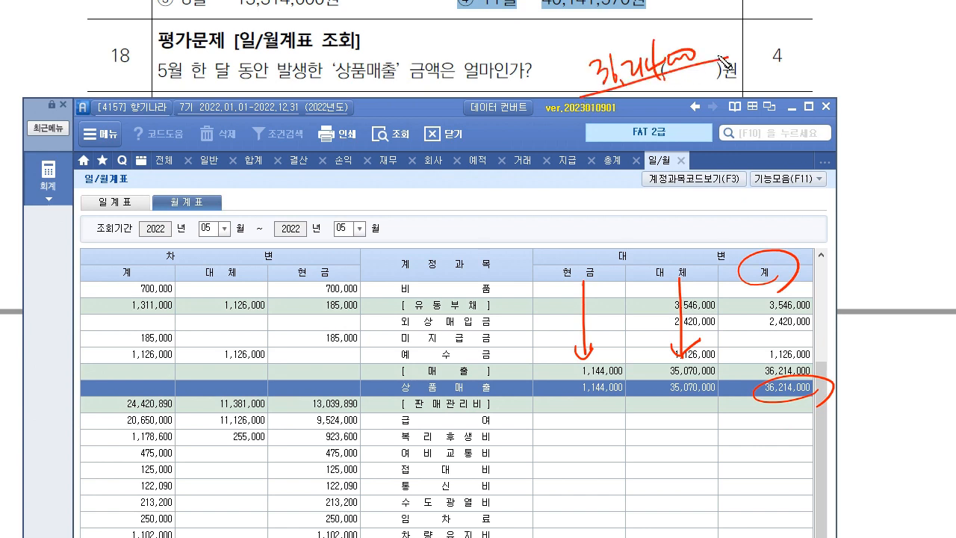
key(Escape)
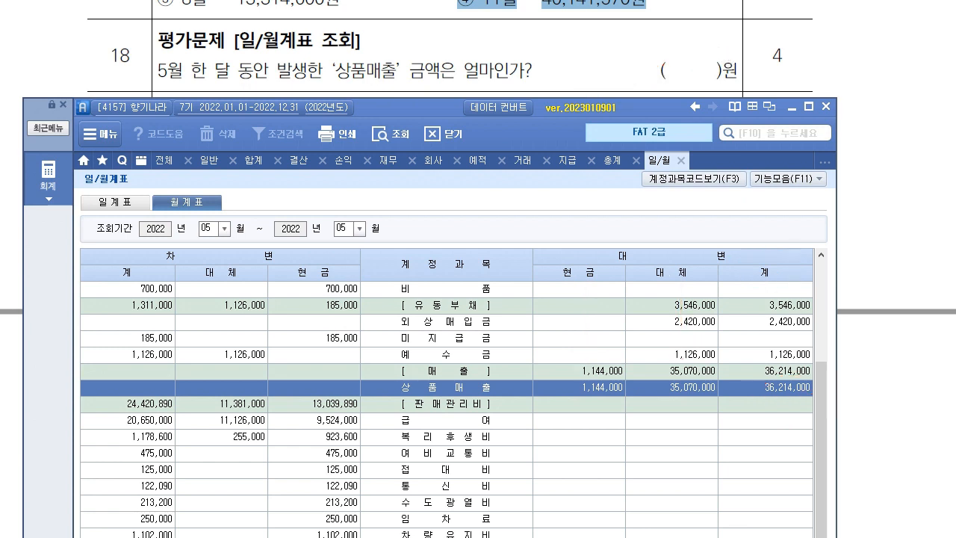
scroll(218, 24, down, 3)
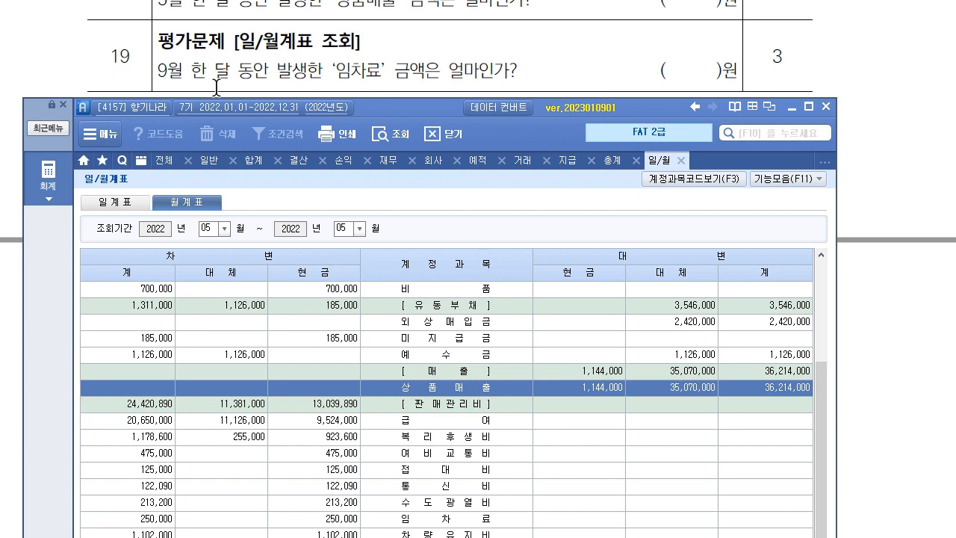
Set the 월계표 period to 09월–09월 to show September's totals only.
click(212, 228)
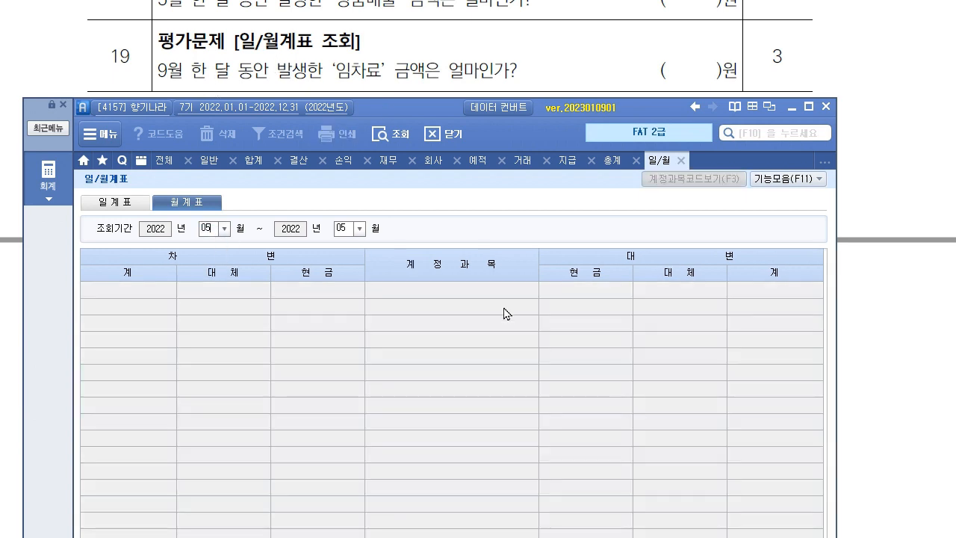
text(9)
key(Return)
text(9)
key(Return)
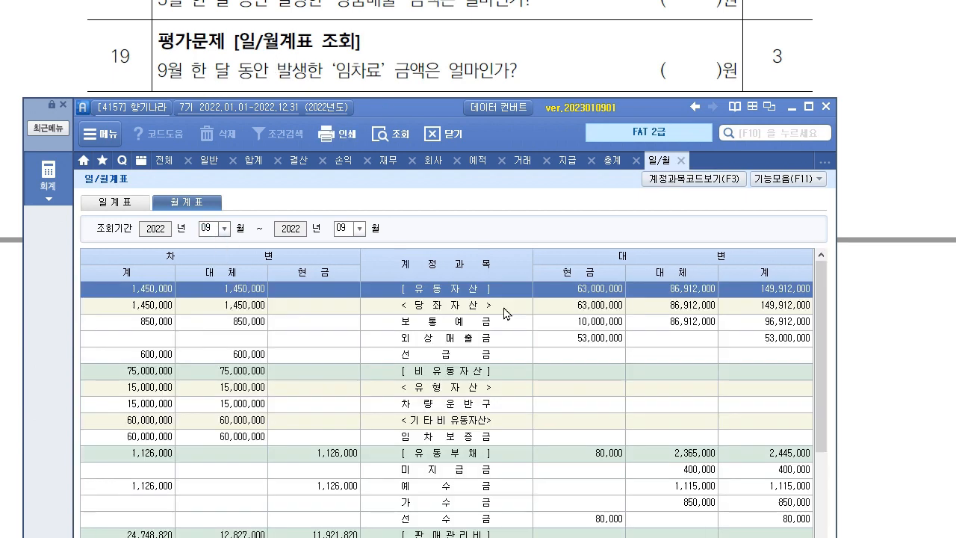
click(213, 228)
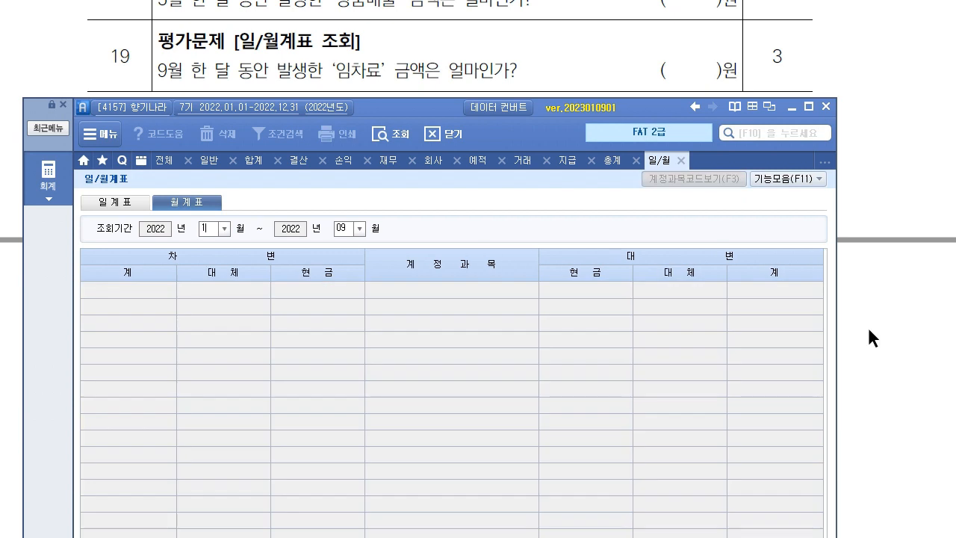
text(9)
key(Return)
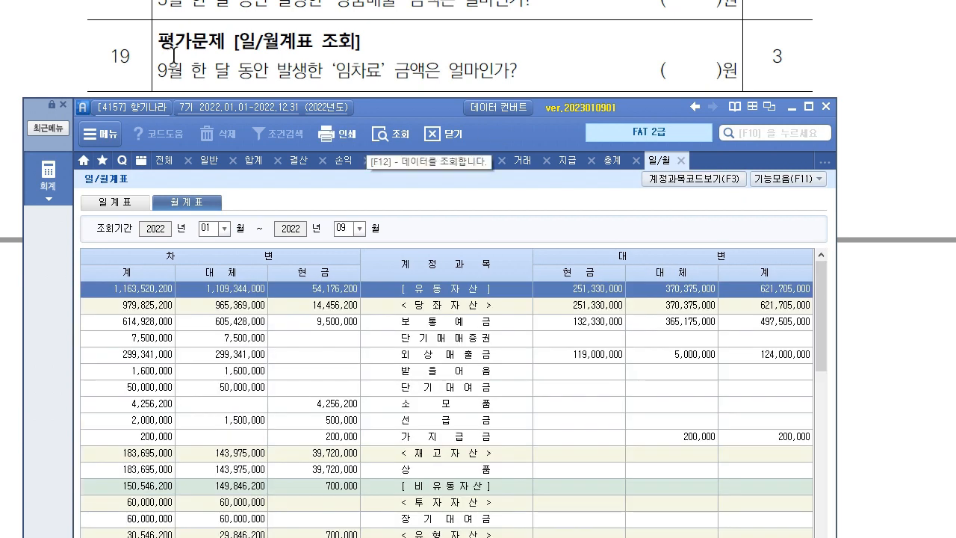
click(215, 229)
text(9)
key(Return)
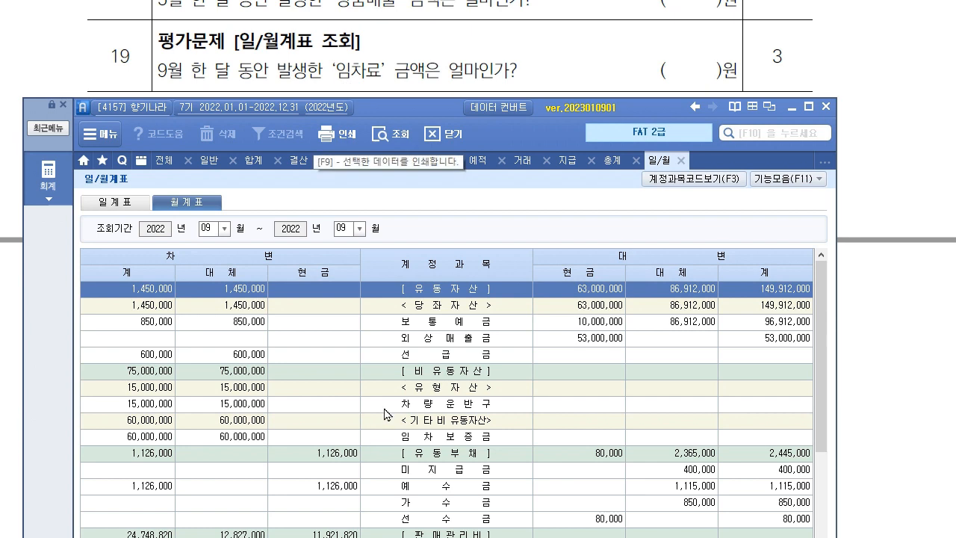
Find September's 임차료 total of 1,550,000, then return to the exam paper at question 20.
scroll(385, 414, down, 4)
click(397, 458)
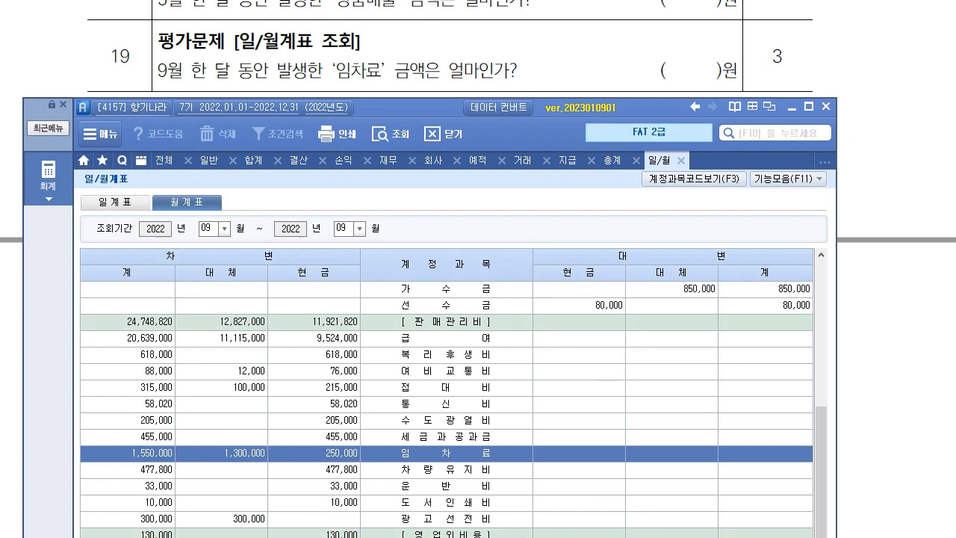
drag(182, 462, 190, 467)
key(Escape)
key(alt+Tab)
scroll(251, 449, down, 12)
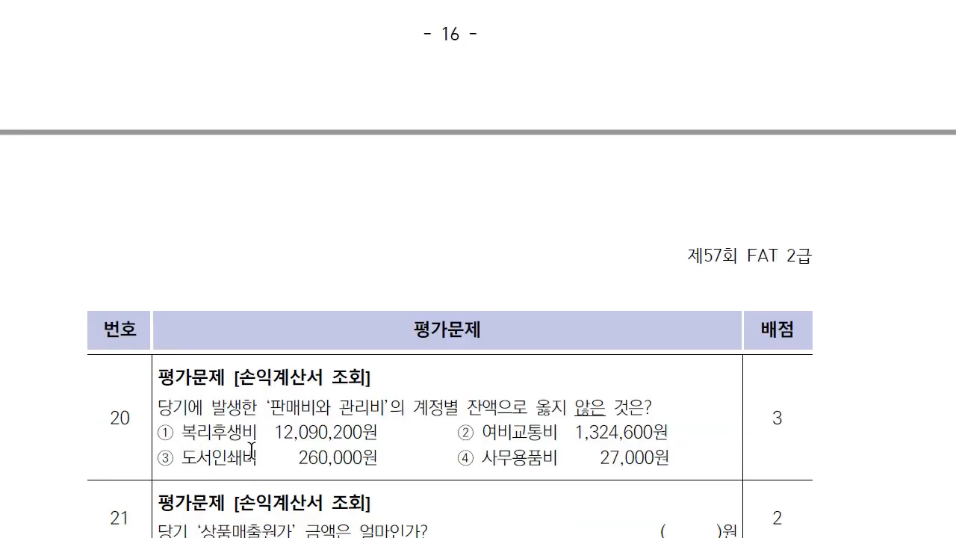
scroll(254, 332, down, 1)
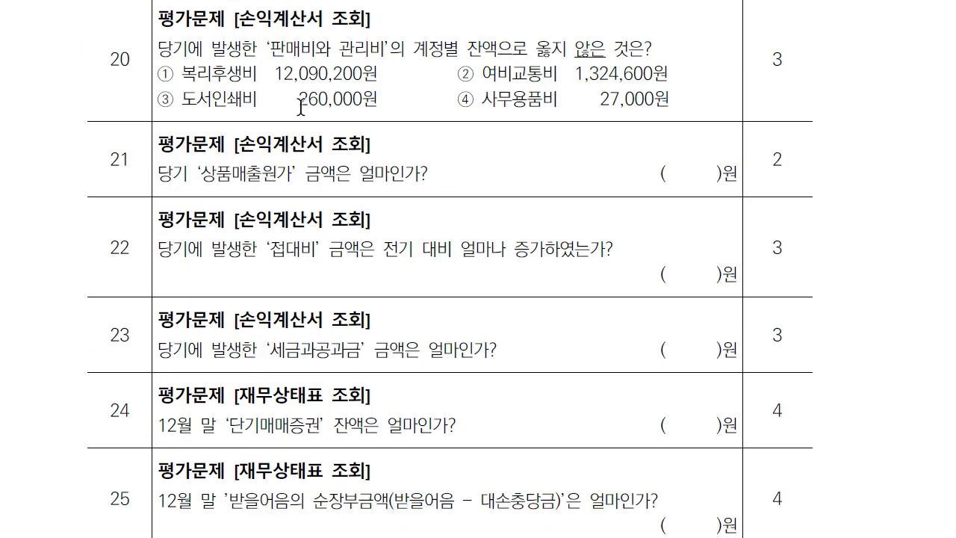
Open the 2022 손익계산서 with the period ending in 12월.
key(alt+Tab)
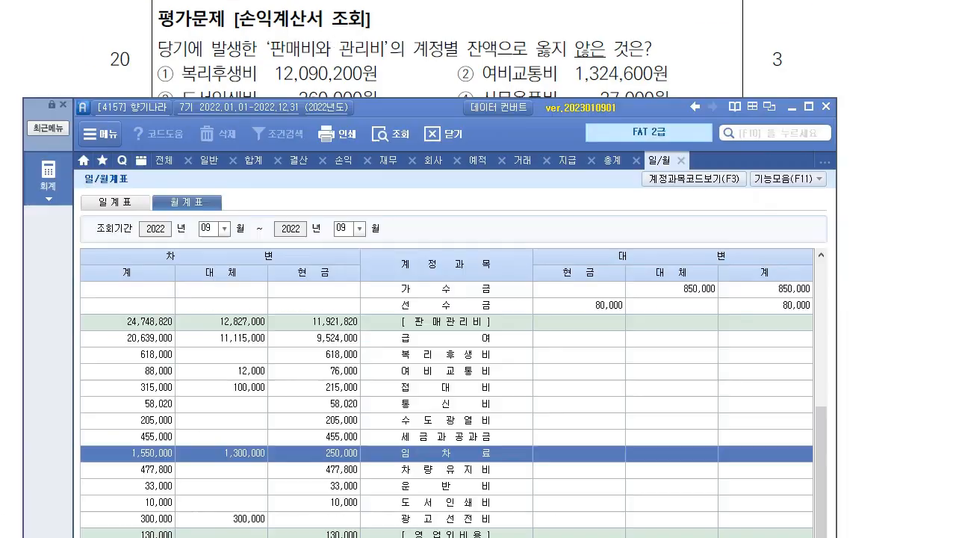
click(55, 173)
click(510, 273)
drag(439, 104, 419, 133)
click(183, 238)
key(Return)
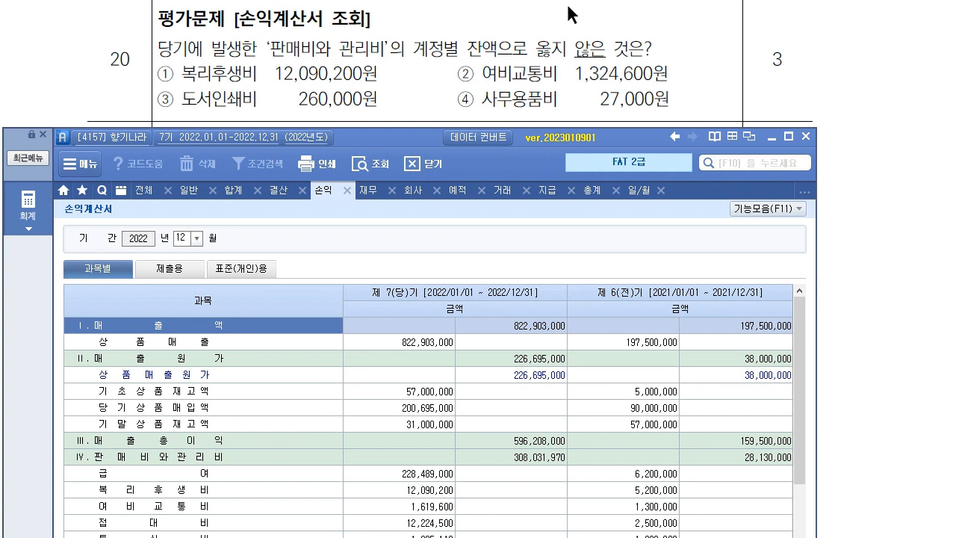
Check 복리후생비 12,090,200 and 여비교통비 1,619,600, marking option ② as the wrong balance.
scroll(321, 403, down, 5)
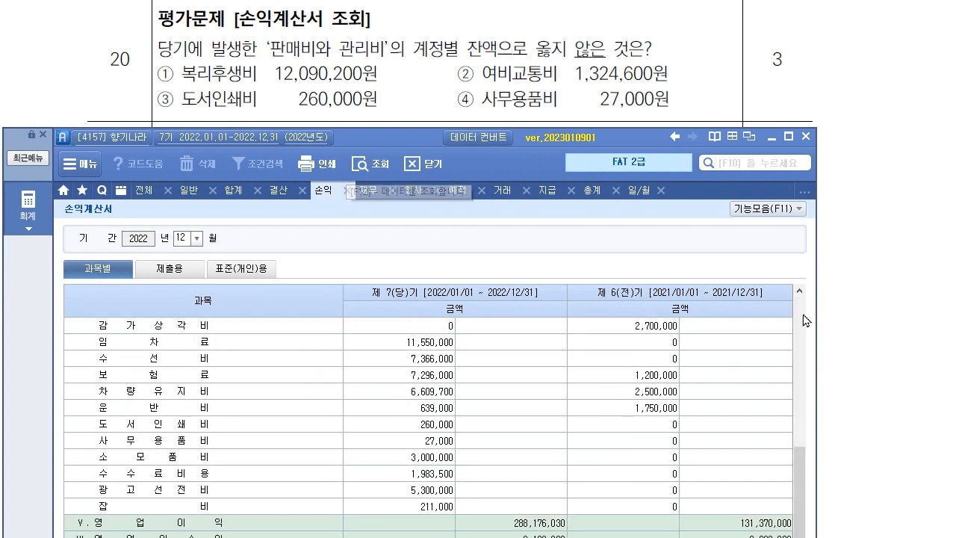
click(801, 291)
click(801, 292)
click(801, 291)
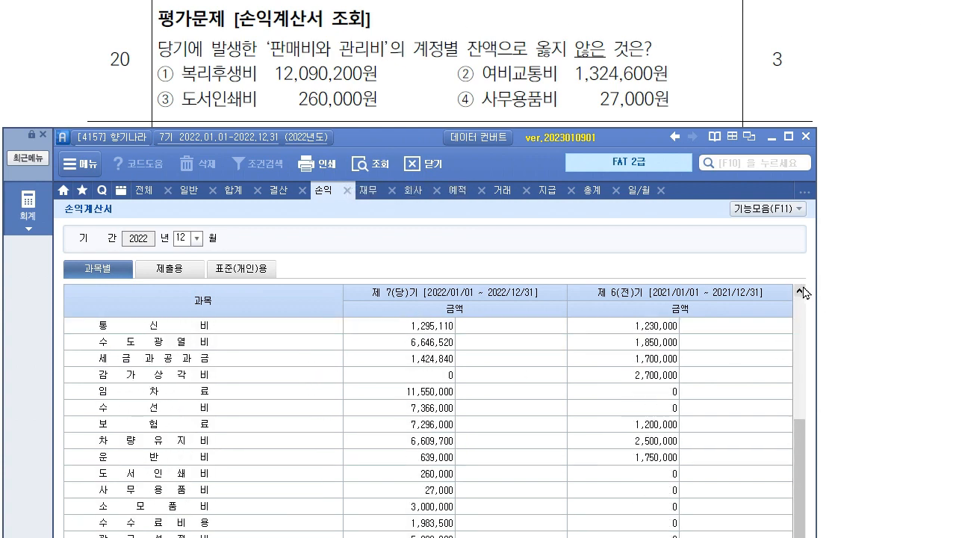
click(801, 291)
click(801, 291)
click(801, 291)
click(801, 291)
click(801, 291)
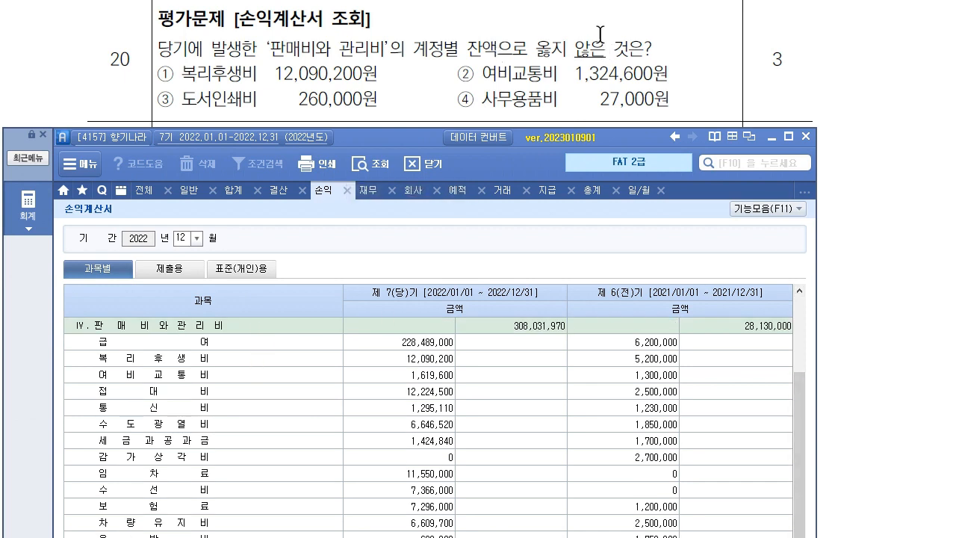
click(435, 360)
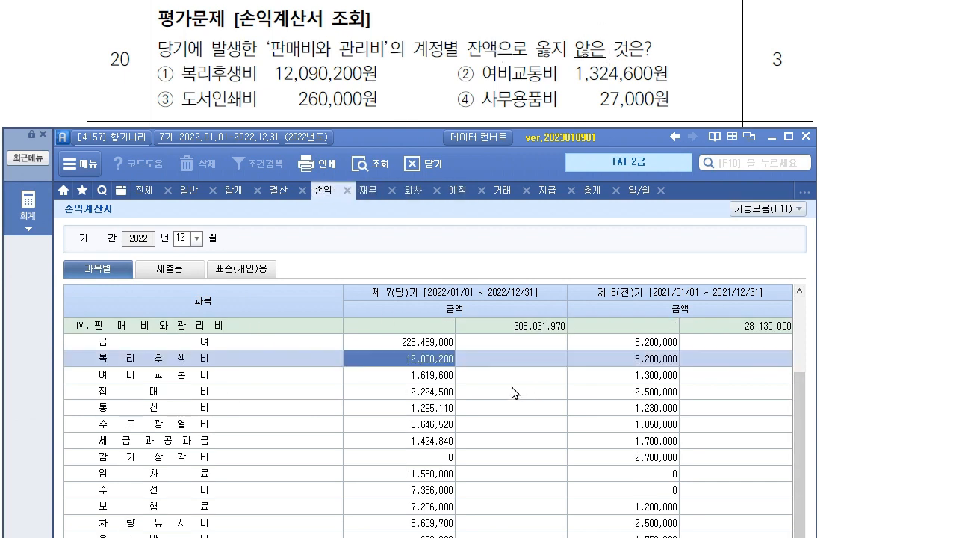
click(143, 372)
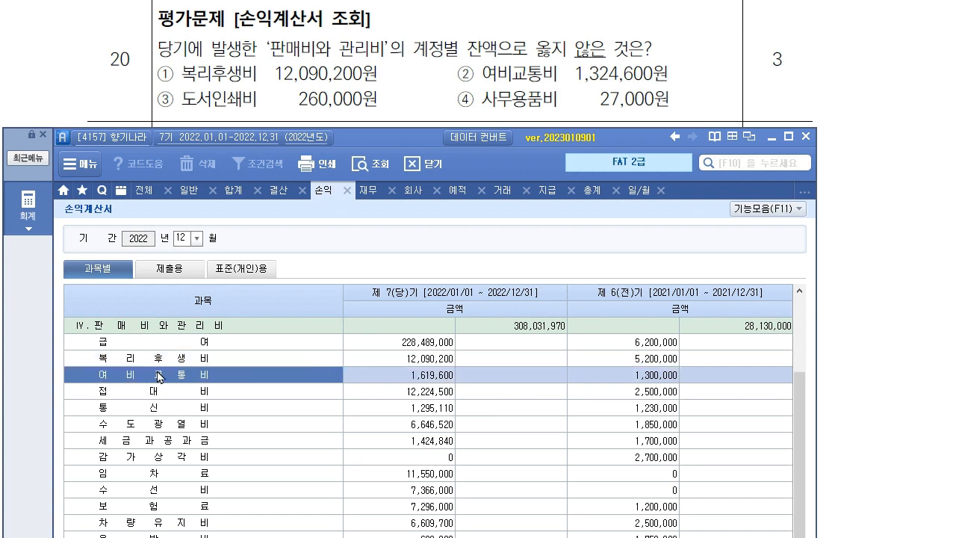
click(400, 380)
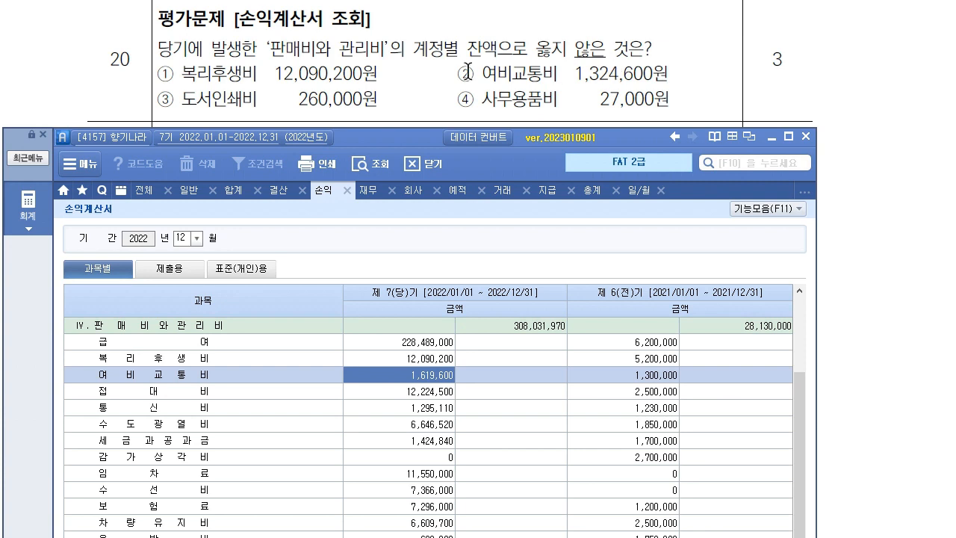
drag(453, 74, 681, 84)
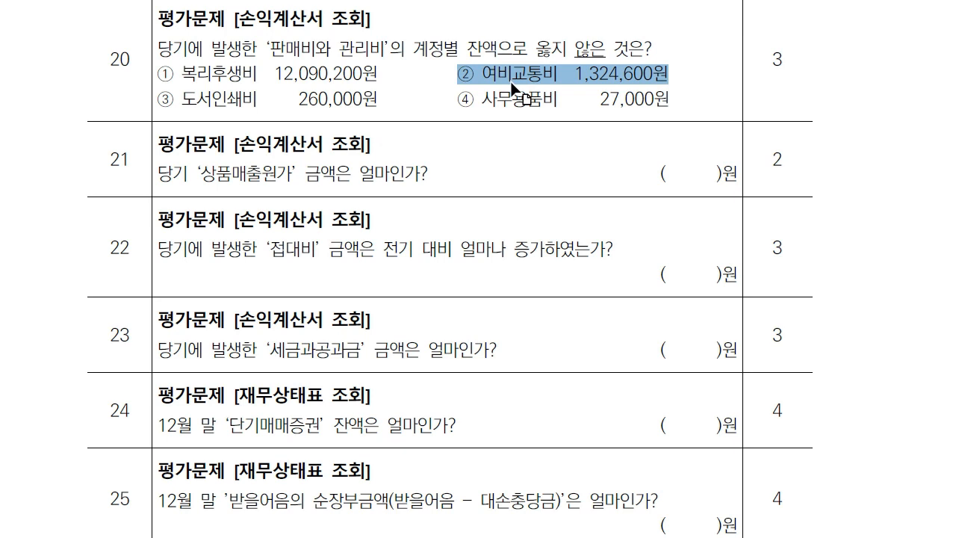
Confirm 도서인쇄비 260,000 and 사무용품비 27,000 in 판매비와관리비.
click(391, 537)
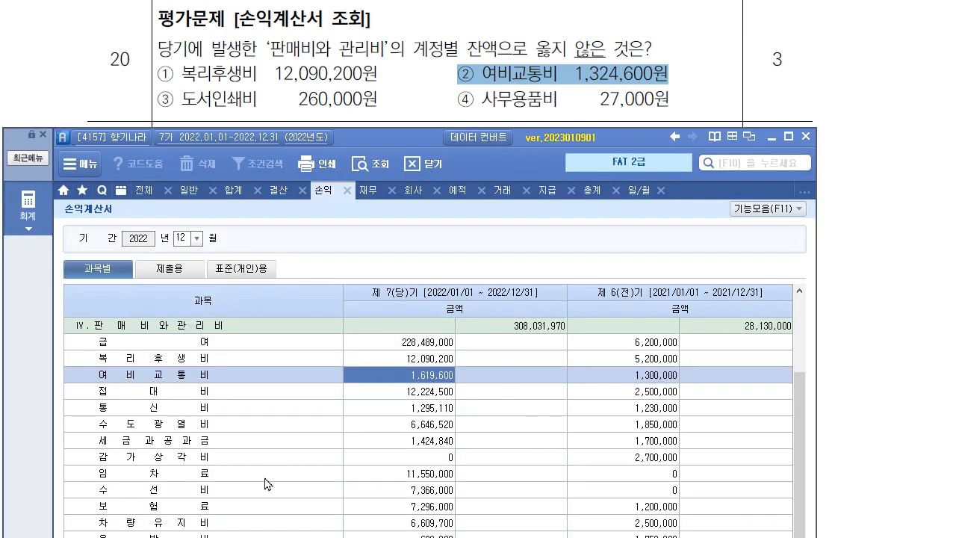
scroll(269, 478, down, 3)
click(438, 426)
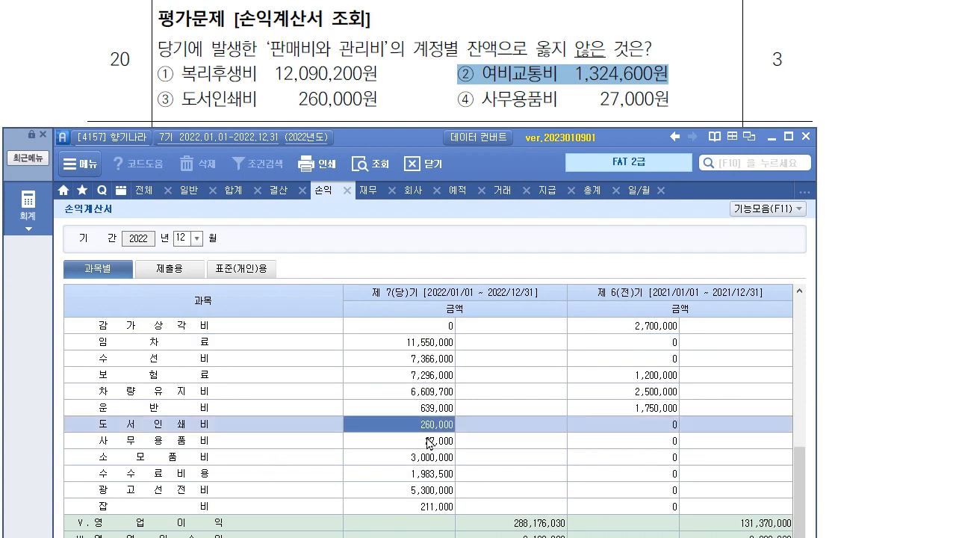
key(Down)
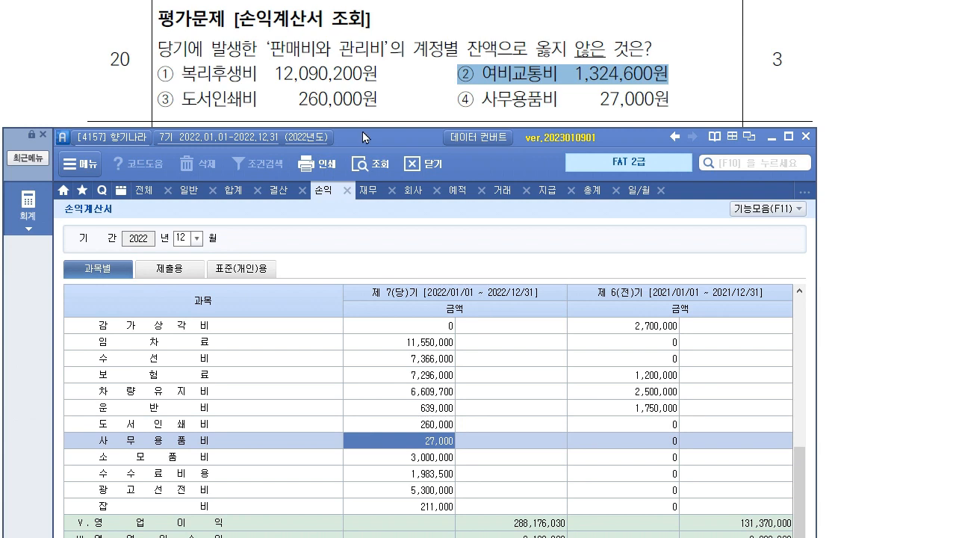
scroll(407, 65, down, 3)
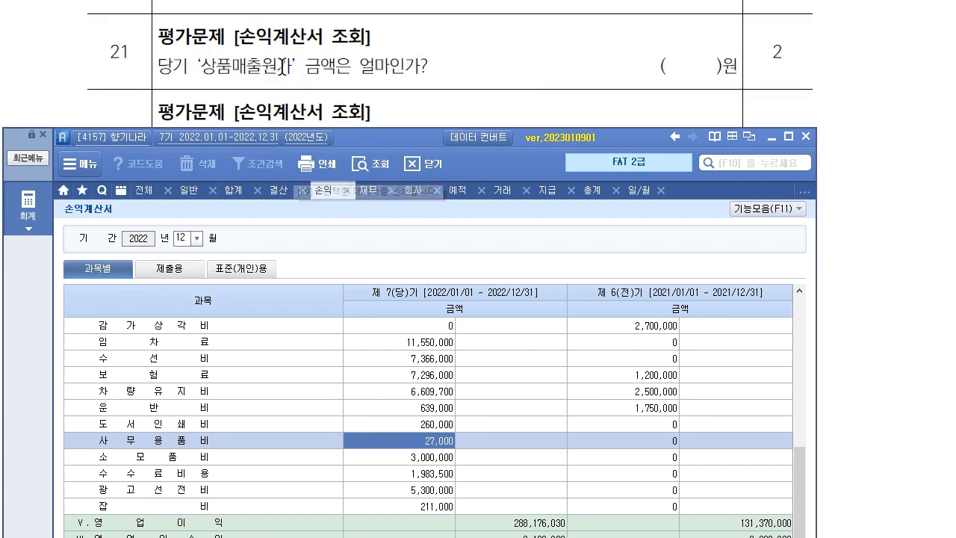
Read 상품매출원가 226,695,000 and the 접대비 amounts: 12,224,500 current, 2,500,000 prior year.
scroll(520, 362, up, 6)
click(556, 374)
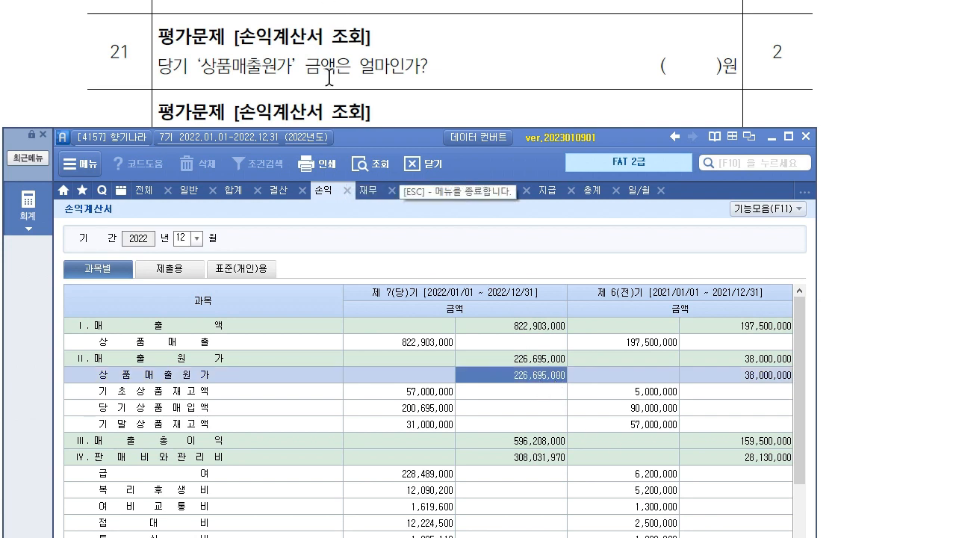
scroll(329, 71, down, 2)
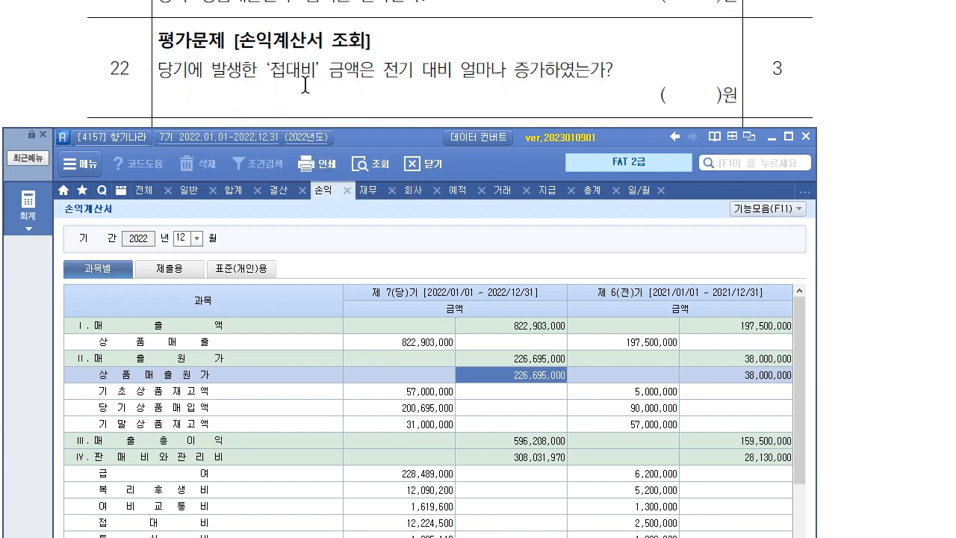
drag(413, 138, 416, 131)
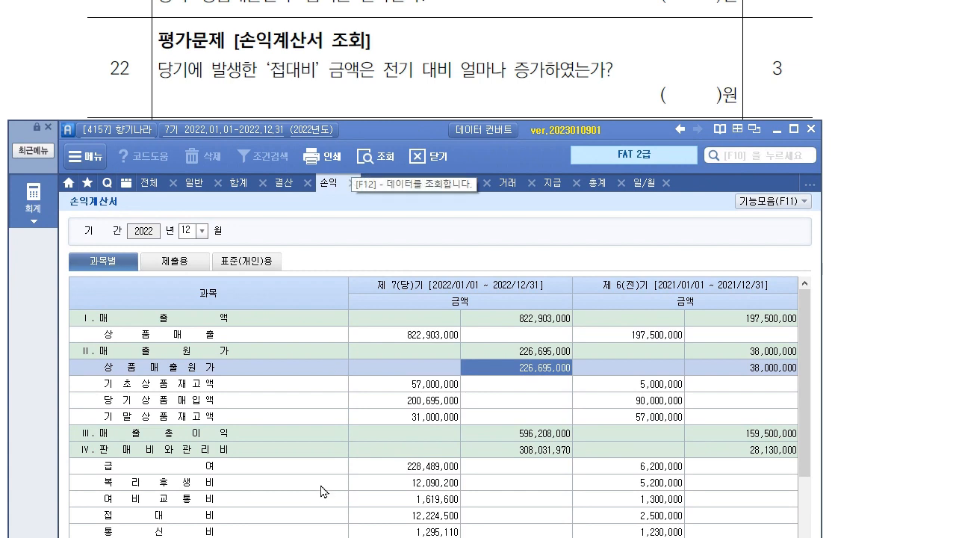
scroll(320, 489, down, 3)
click(214, 373)
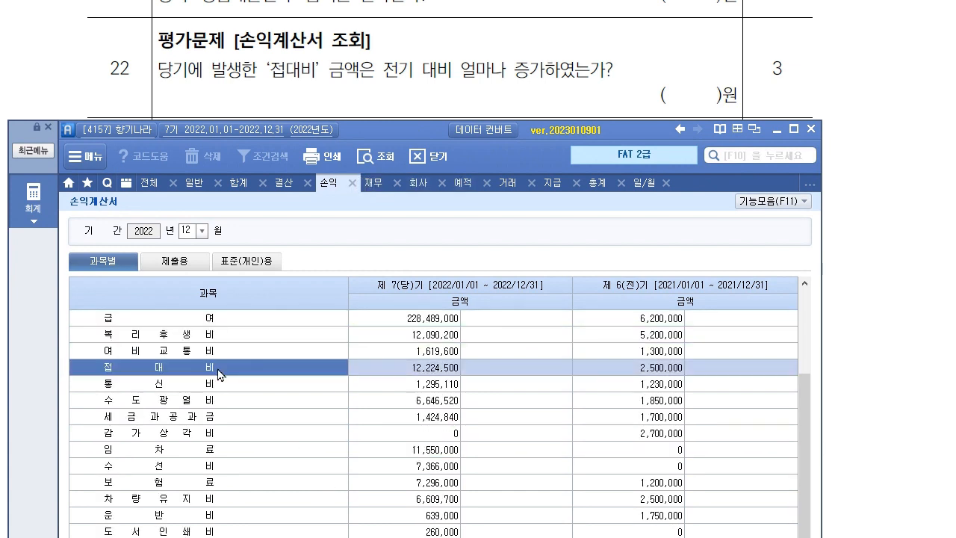
click(632, 373)
click(431, 373)
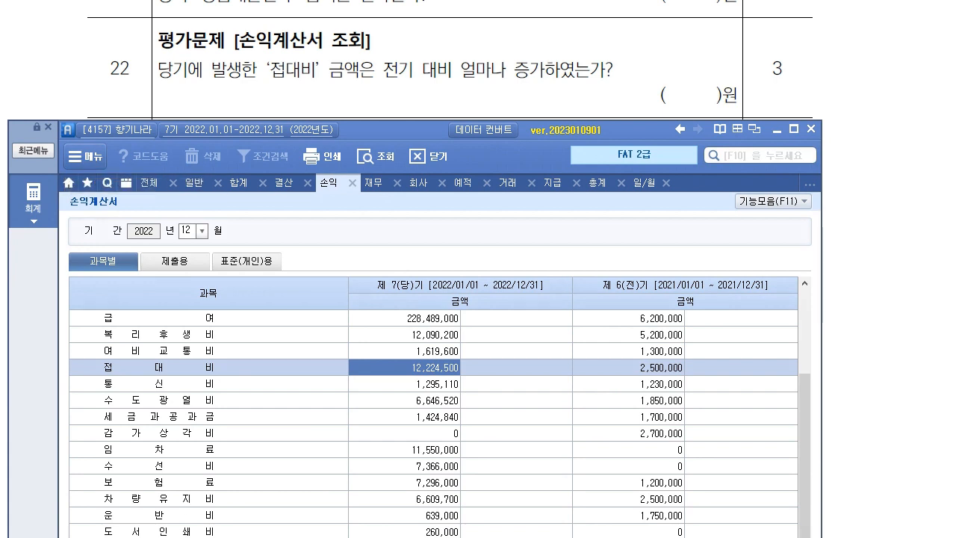
Annotate the 9,724,500 접대비 increase for question 22, then bring up exam questions 23–29.
mouse_move(694, 368)
mouse_down()
mouse_move(616, 381)
mouse_move(678, 390)
mouse_up()
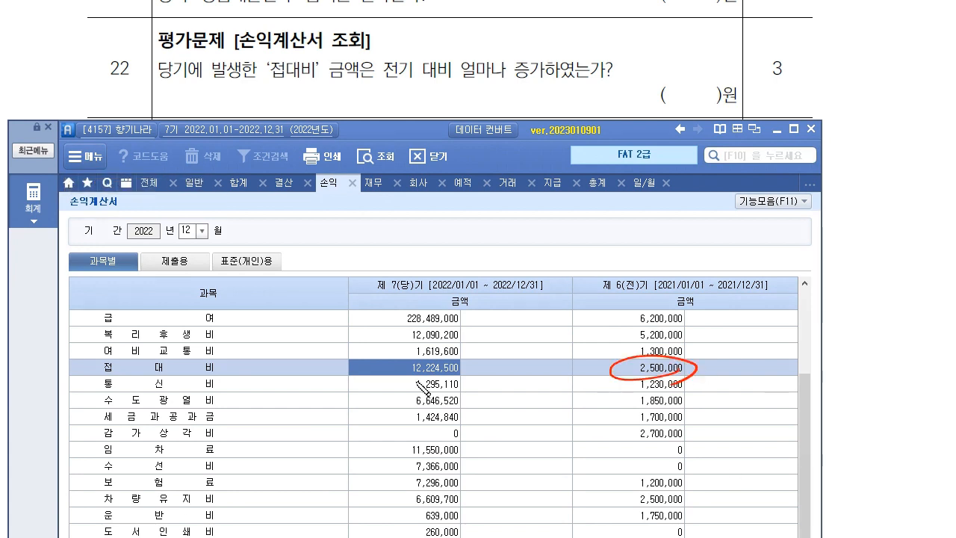
mouse_move(476, 373)
mouse_down()
mouse_move(462, 382)
mouse_move(621, 369)
mouse_up()
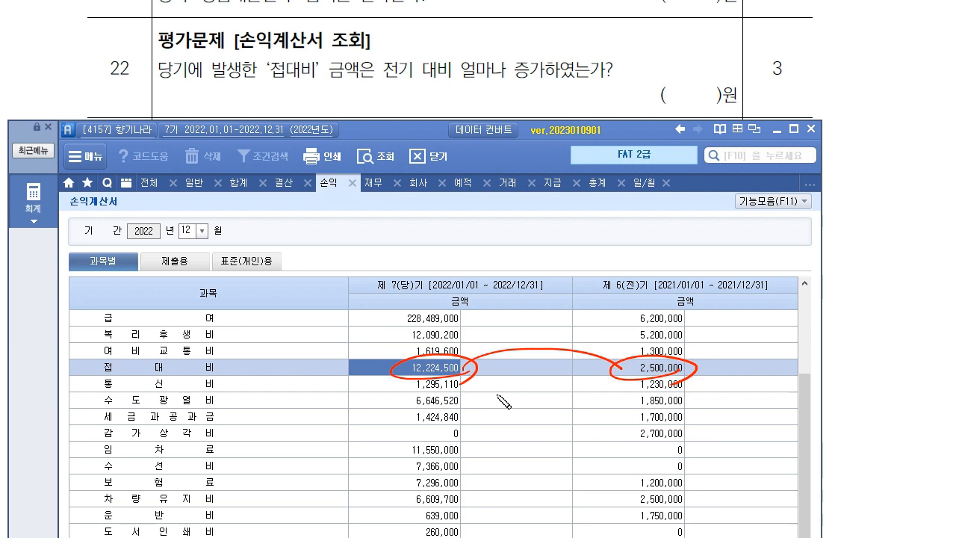
mouse_move(536, 345)
mouse_down()
mouse_move(536, 386)
mouse_move(549, 373)
mouse_move(514, 409)
mouse_move(607, 418)
mouse_move(633, 386)
mouse_up()
drag(533, 346, 699, 101)
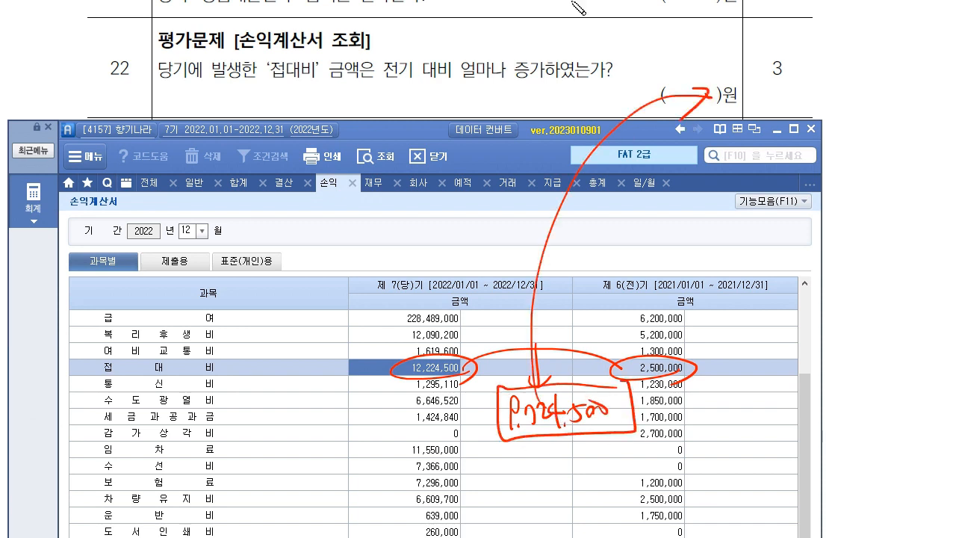
key(Escape)
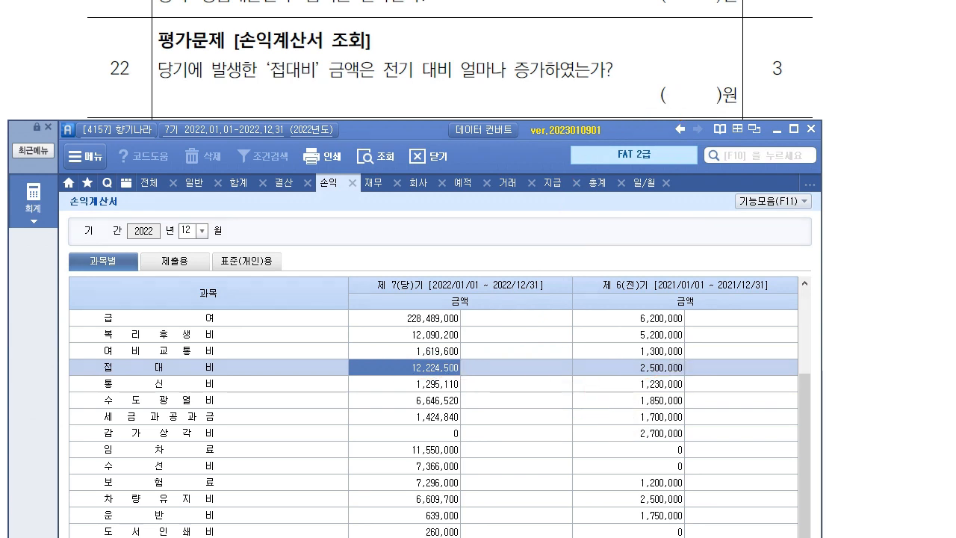
key(alt+Tab)
scroll(308, 175, down, 3)
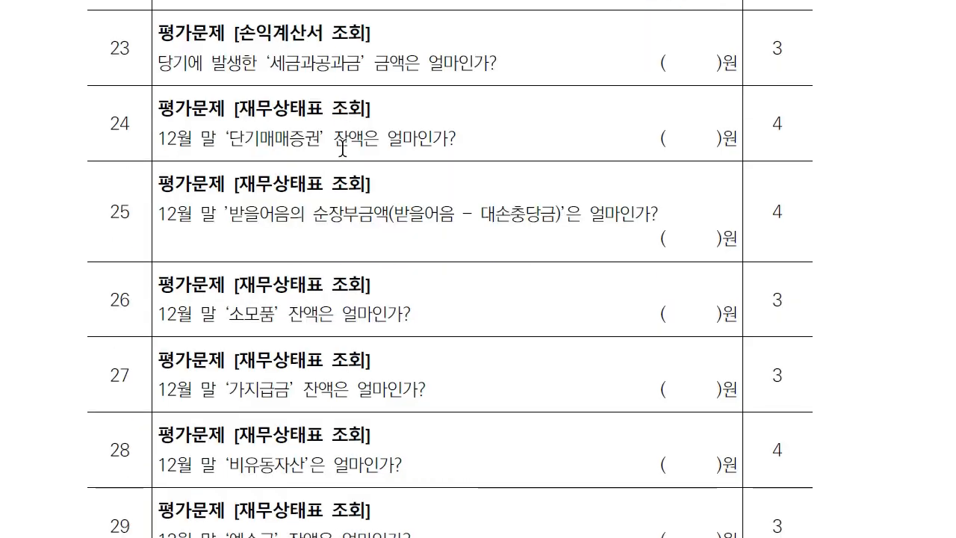
Back in Smart A's income statement, check the current-year 세금과공과금 amount of 1,424,840.
key(alt+Tab)
drag(406, 131, 410, 97)
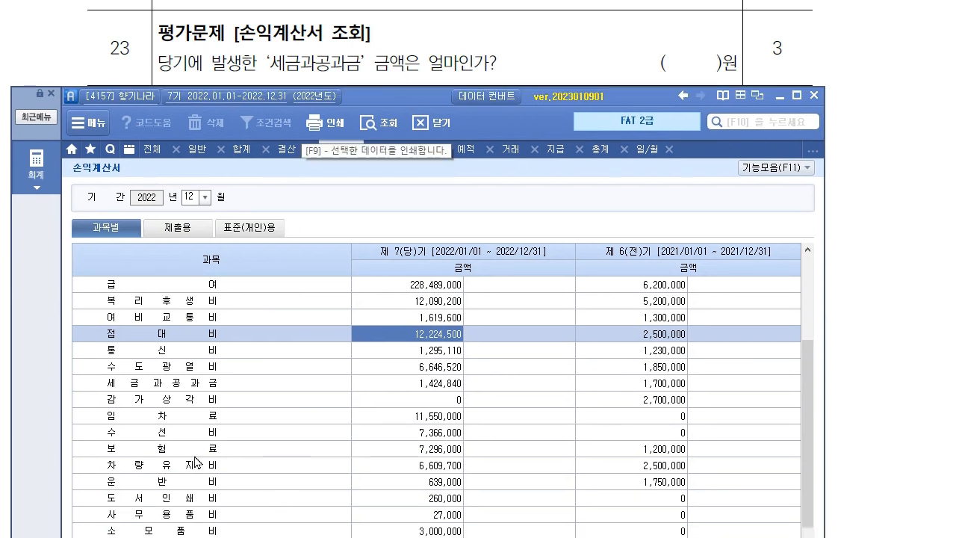
click(456, 384)
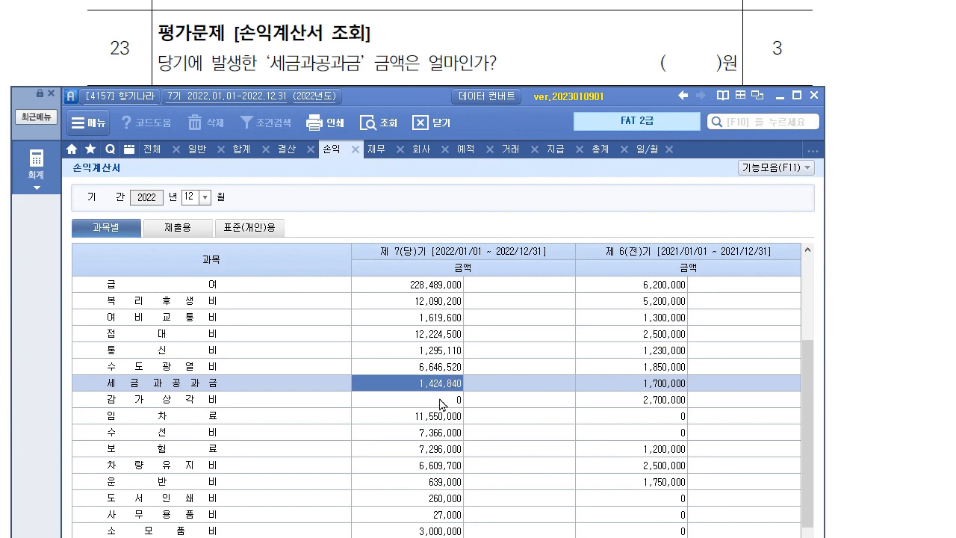
drag(424, 100, 433, 179)
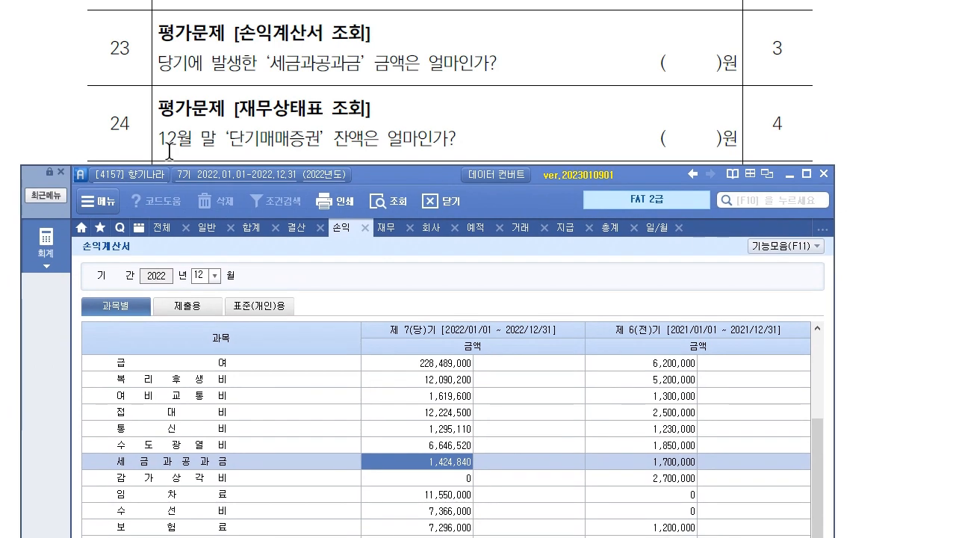
click(50, 237)
Open the 재무상태표, reload it for December, and check 단기매매증권 at 7,500,000.
click(505, 324)
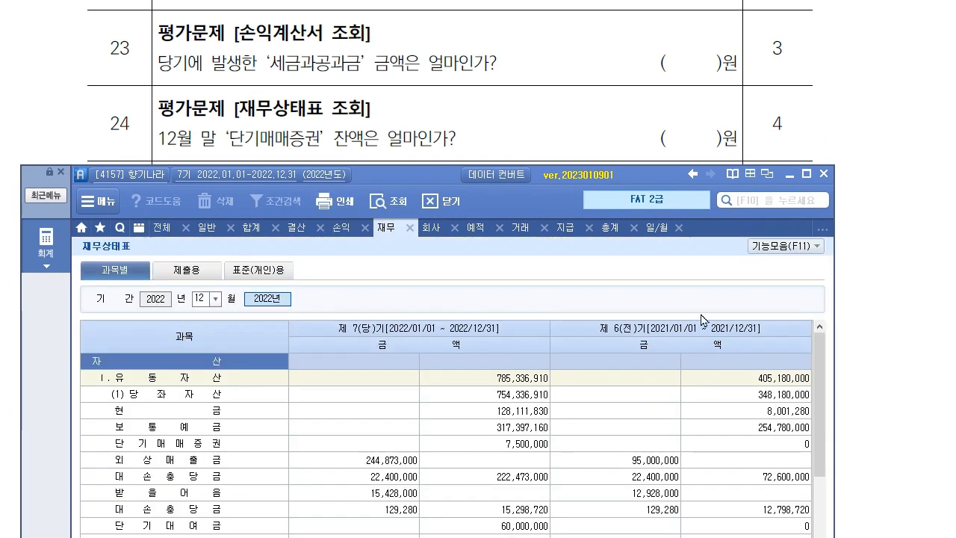
click(642, 379)
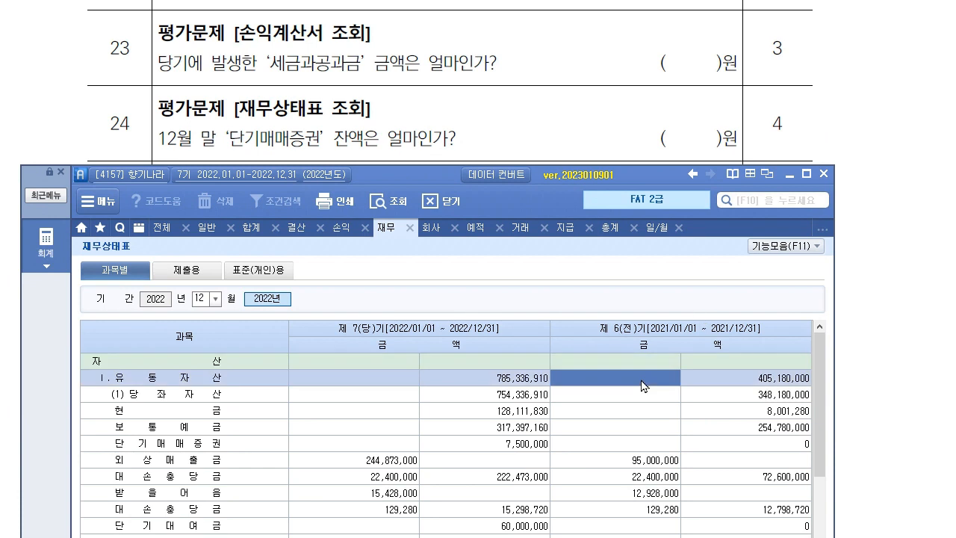
key(Escape)
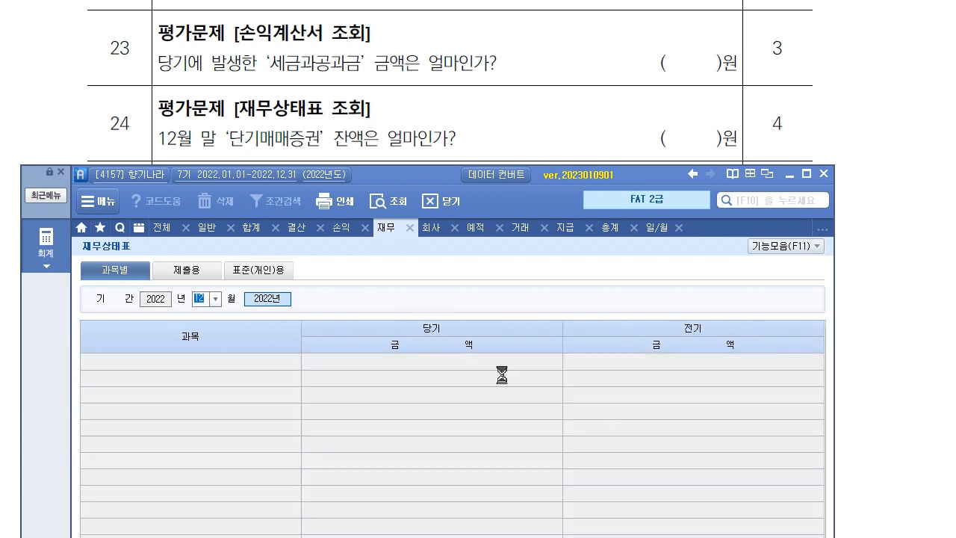
key(Return)
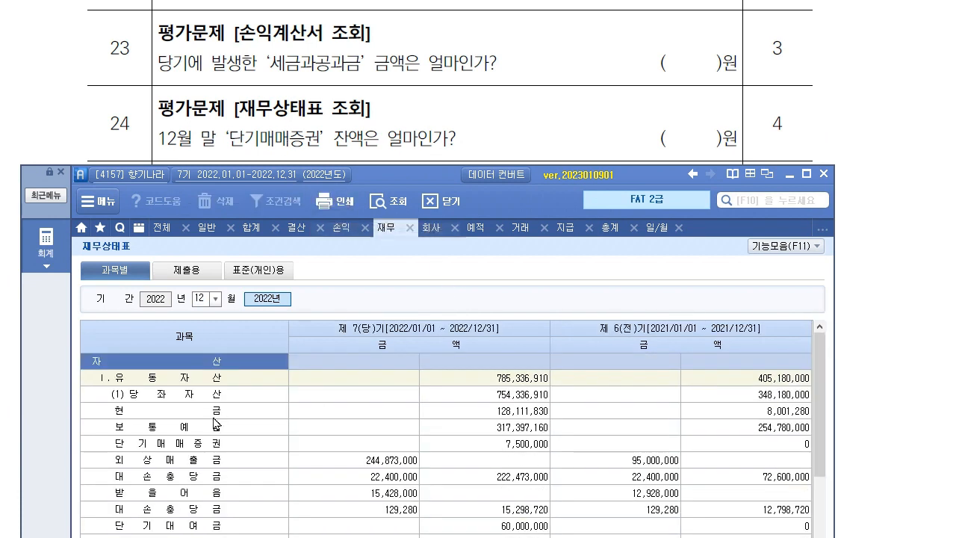
click(213, 447)
click(534, 446)
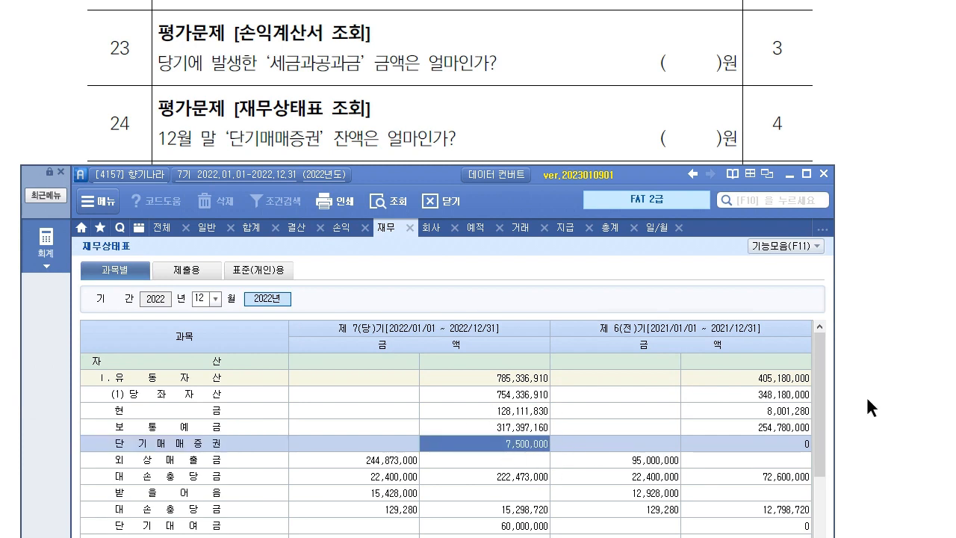
Read 받을어음 15,428,000 less its allowance (net 15,298,720) and 소모품 at 1,256,200.
scroll(414, 102, down, 4)
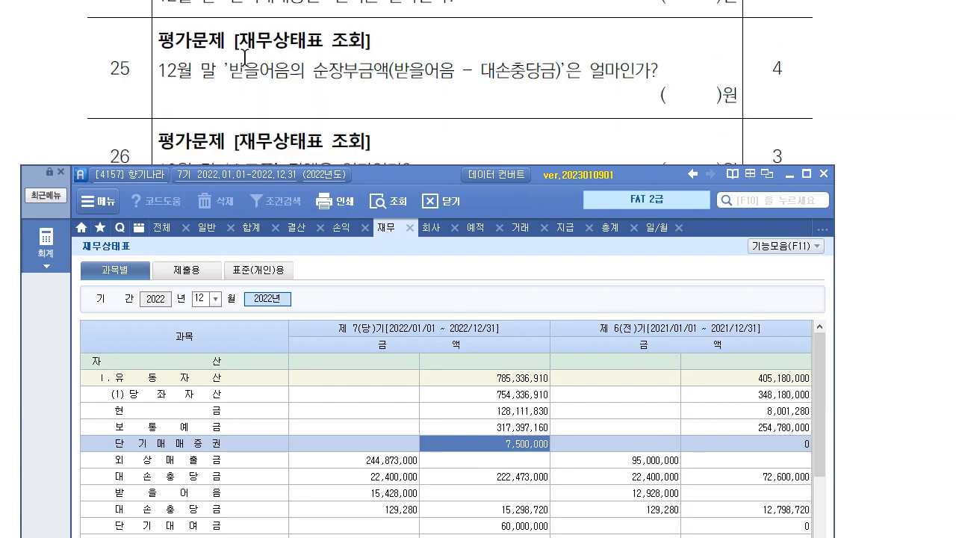
drag(404, 174, 406, 134)
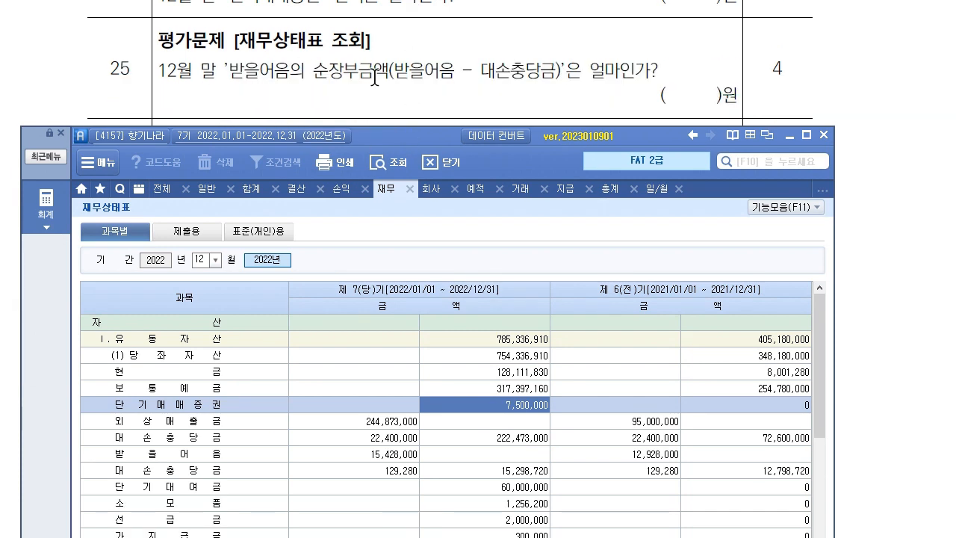
click(382, 453)
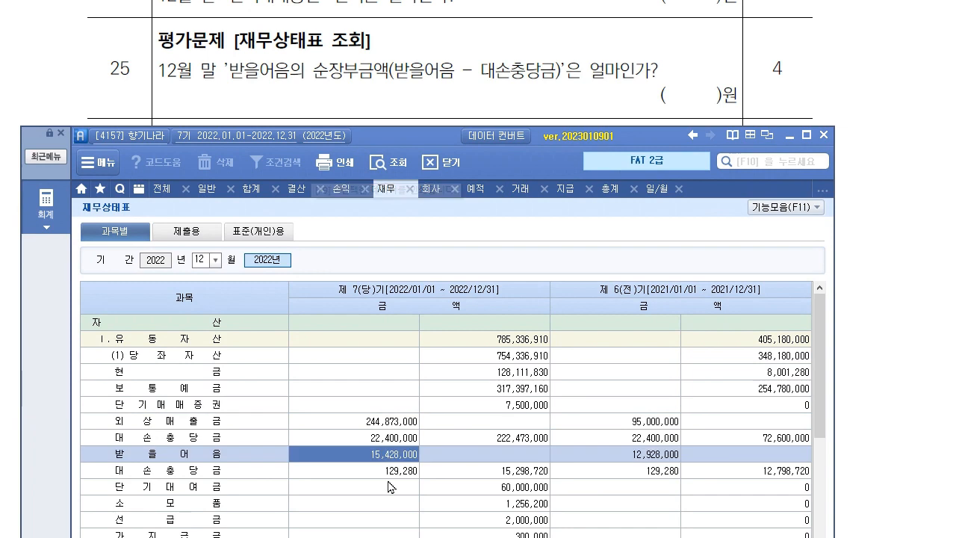
click(389, 470)
click(533, 472)
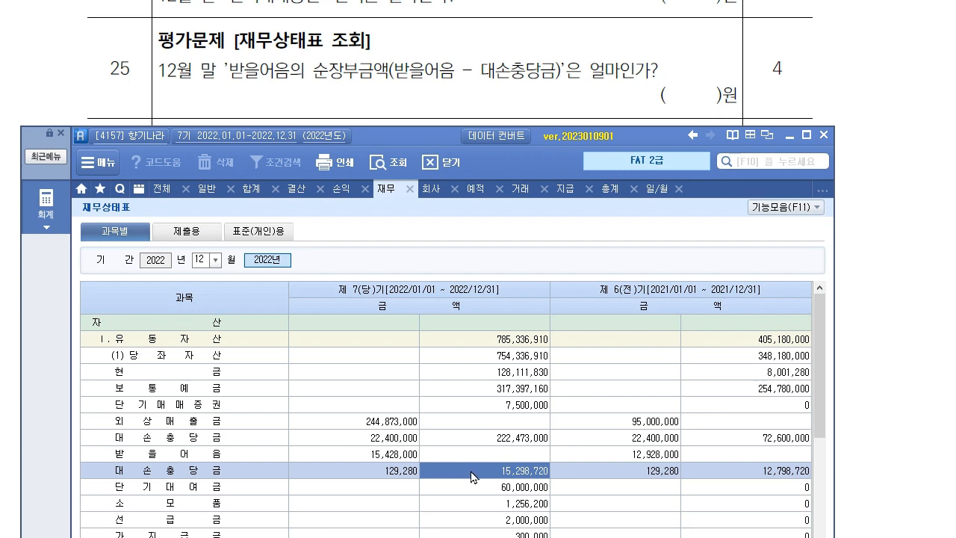
scroll(384, 104, down, 2)
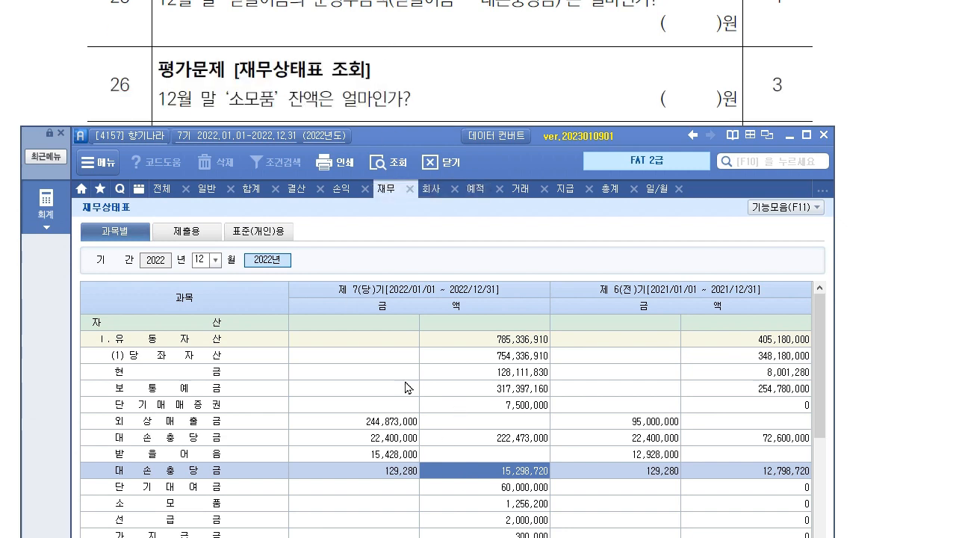
click(280, 488)
click(486, 504)
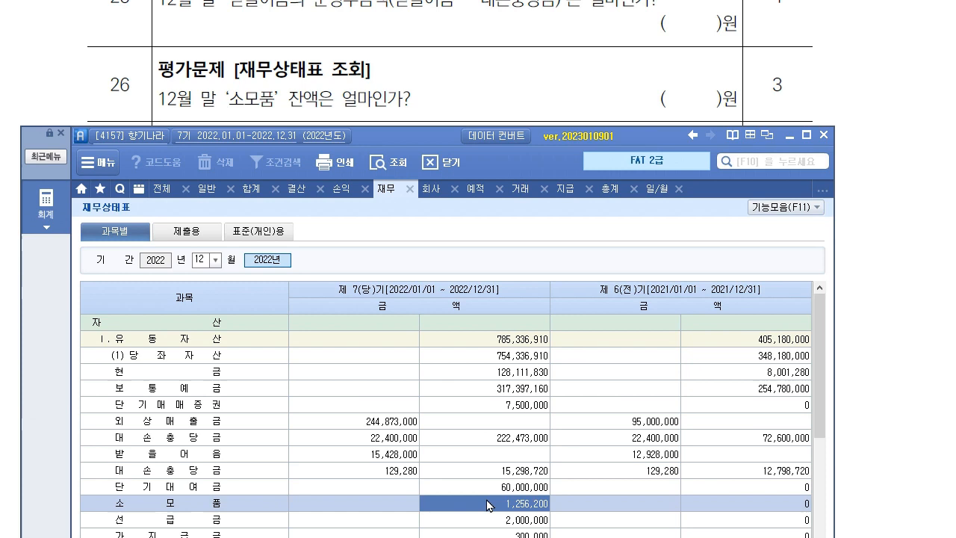
double_click(530, 506)
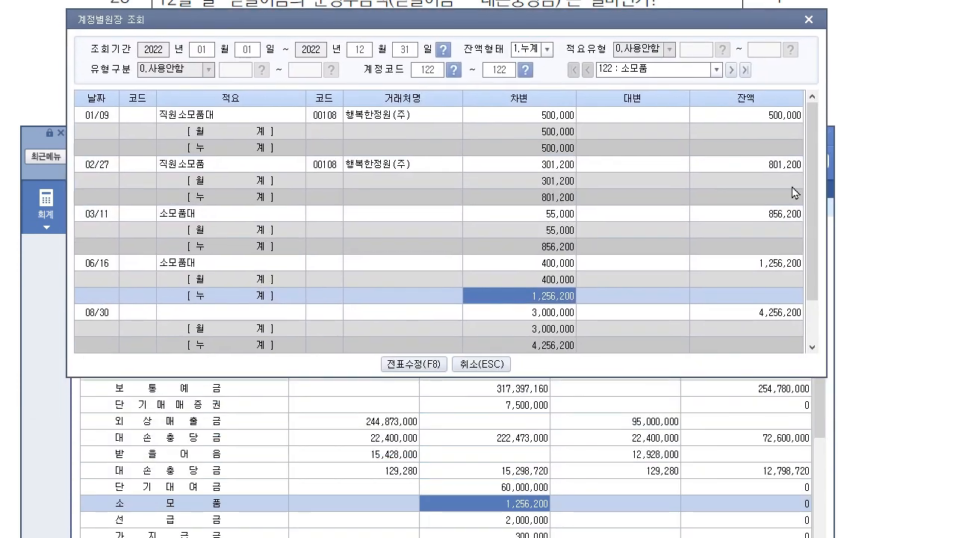
scroll(747, 239, down, 1)
click(535, 262)
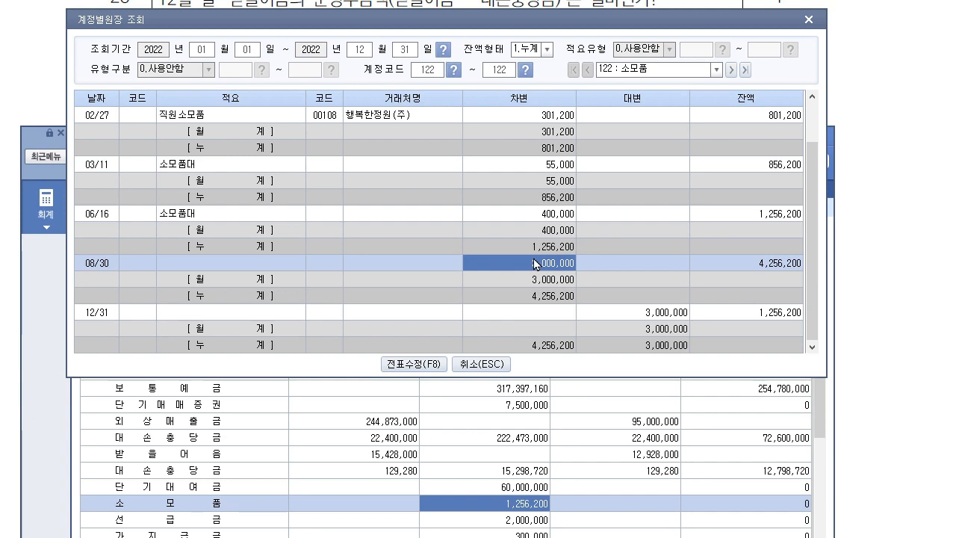
click(752, 318)
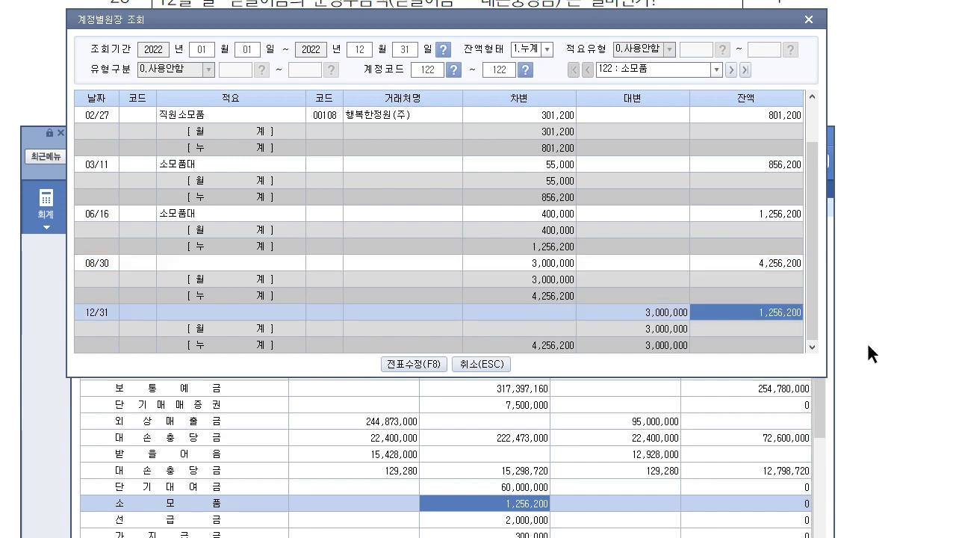
click(687, 313)
click(549, 268)
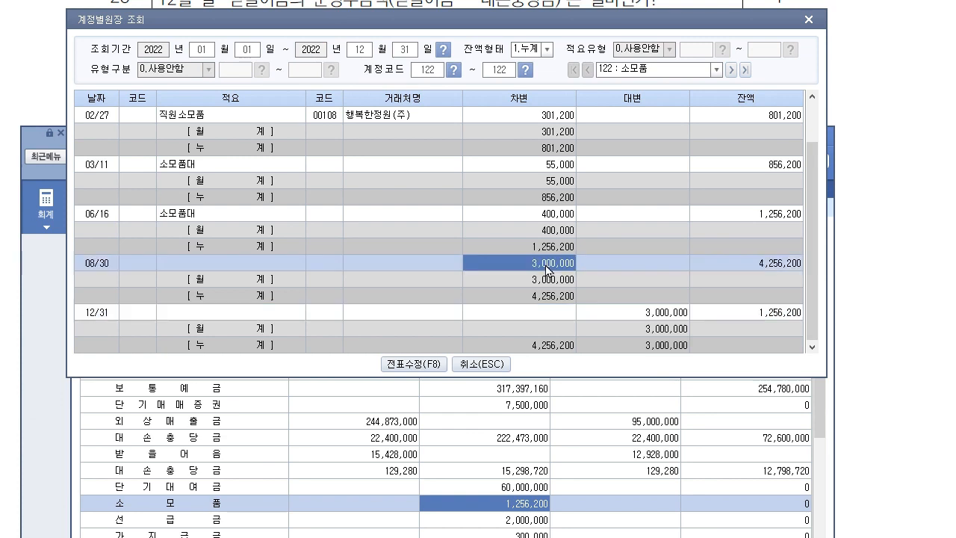
click(539, 300)
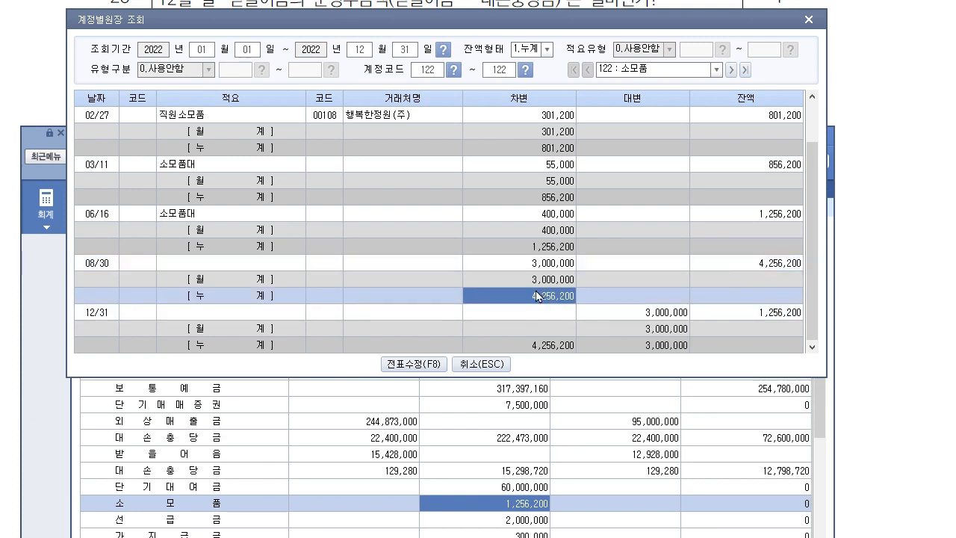
click(504, 366)
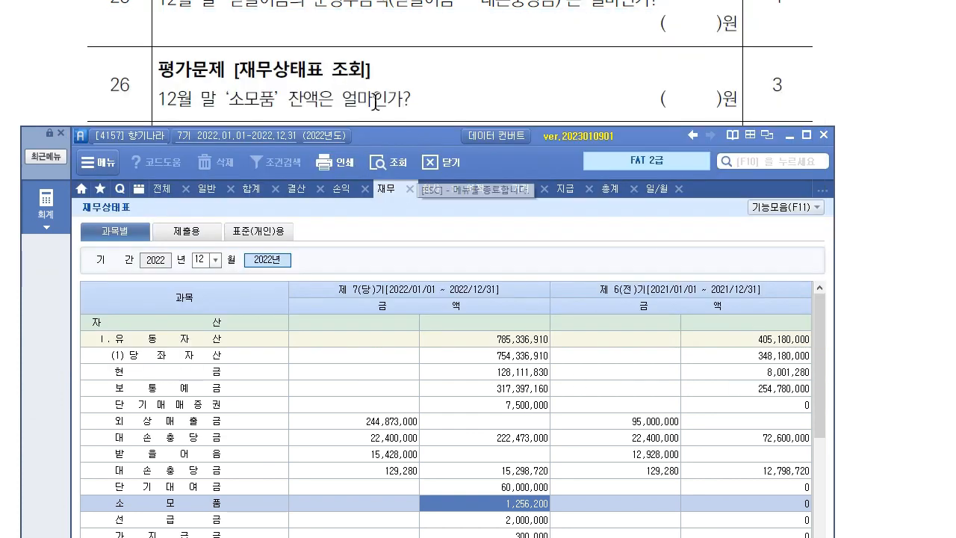
Check 가지급금 at 300,000 and the 비유동자산 total of 303,631,200 on the balance sheet.
scroll(415, 116, down, 2)
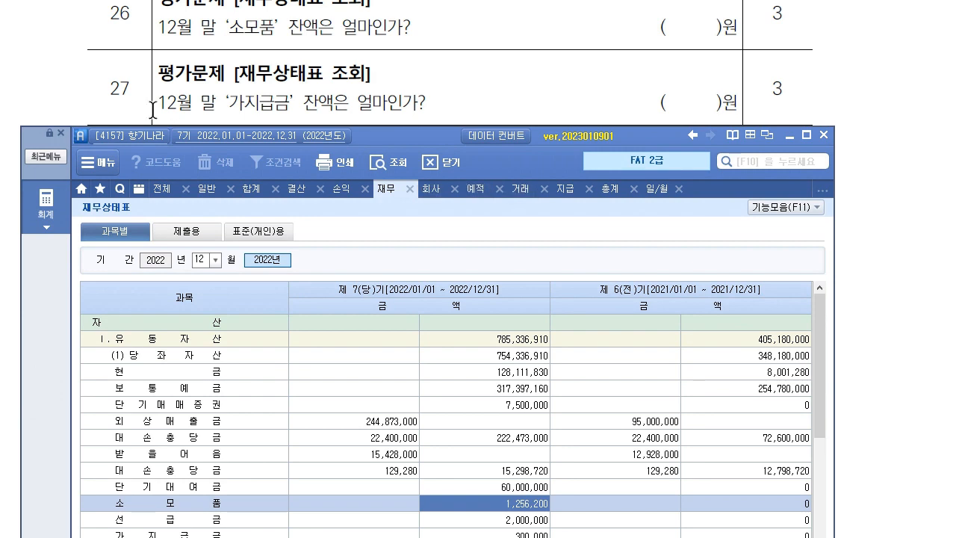
scroll(206, 469, down, 3)
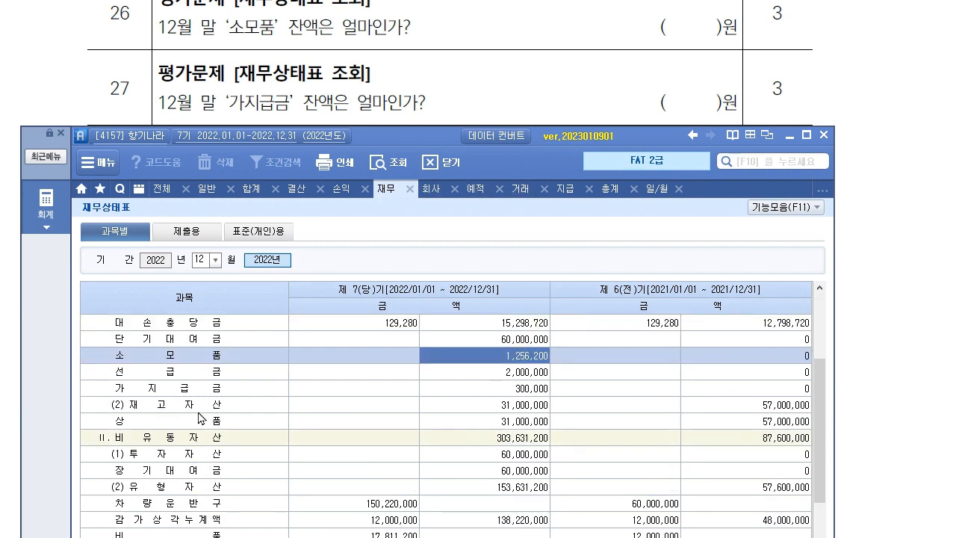
click(230, 388)
click(509, 388)
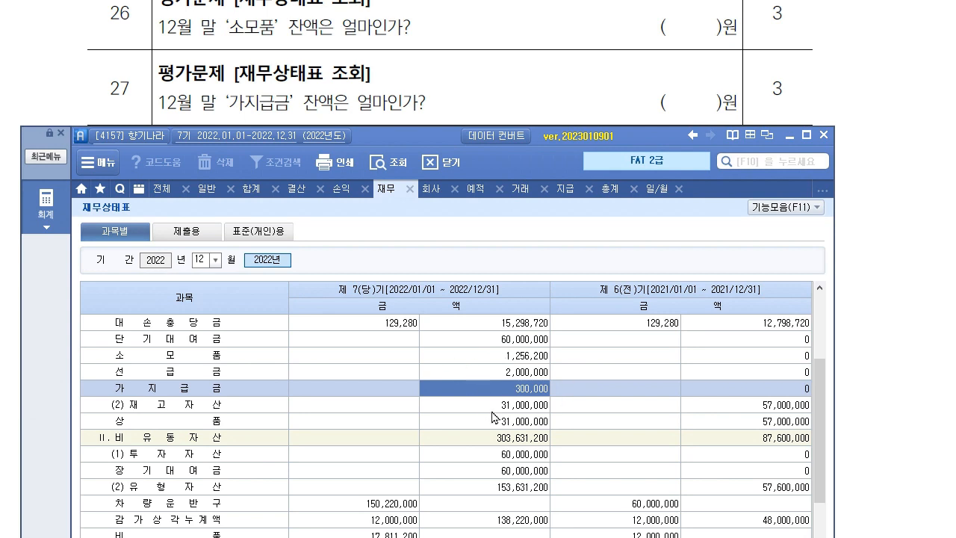
scroll(316, 101, down, 3)
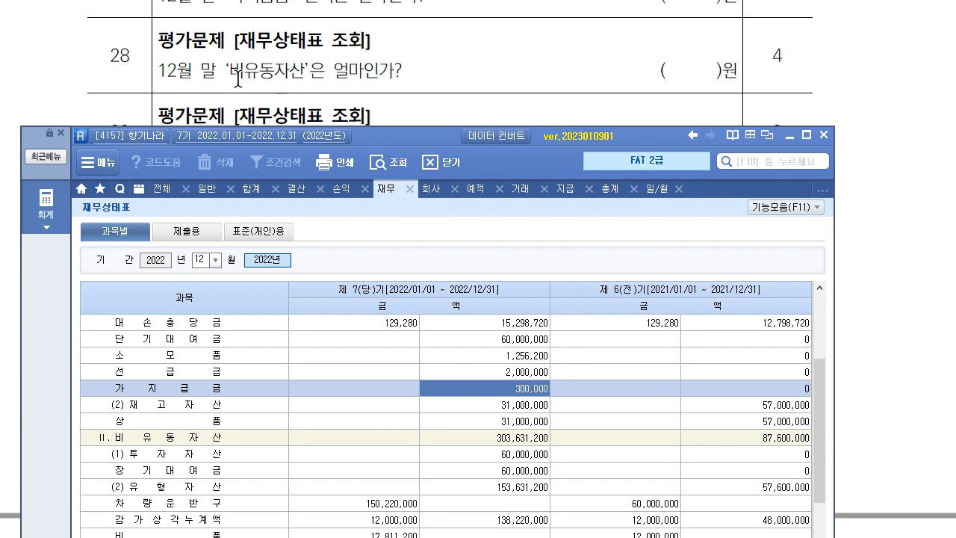
click(535, 439)
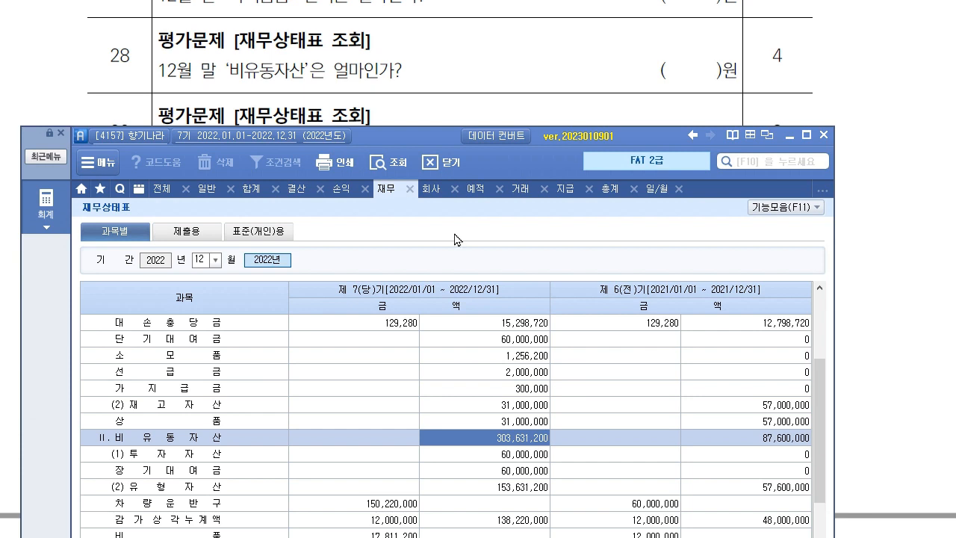
Find the year-end 예수금 balance of 4,763,880 among current liabilities.
scroll(358, 105, down, 1)
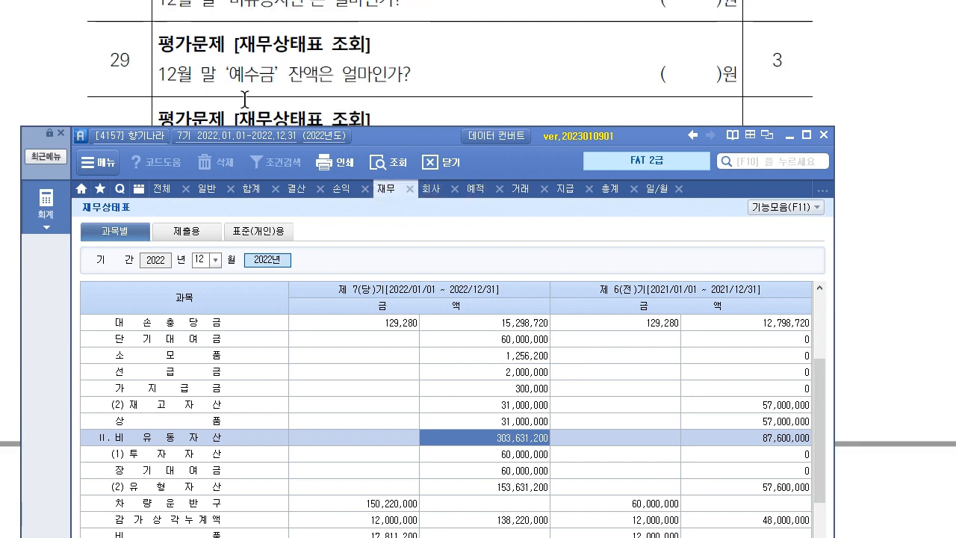
scroll(200, 455, down, 5)
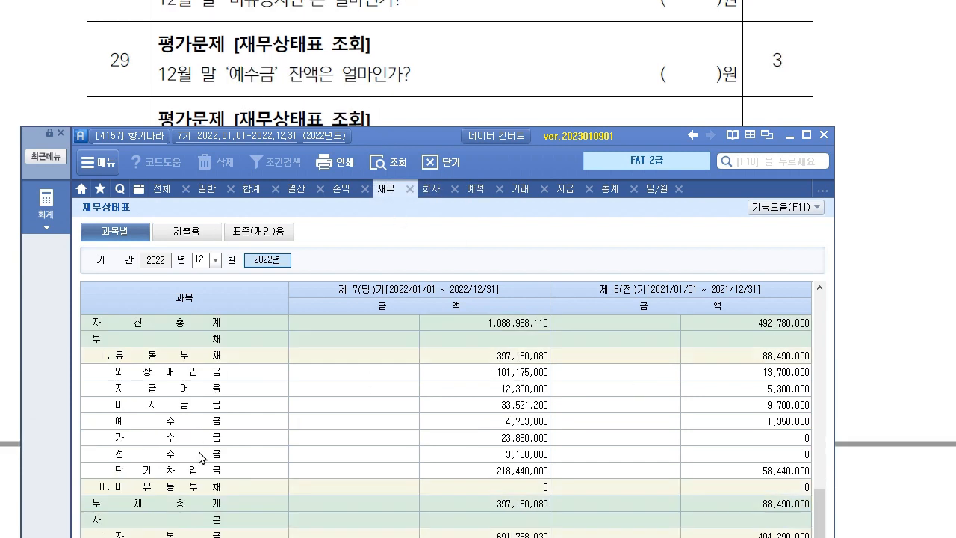
click(198, 422)
click(525, 424)
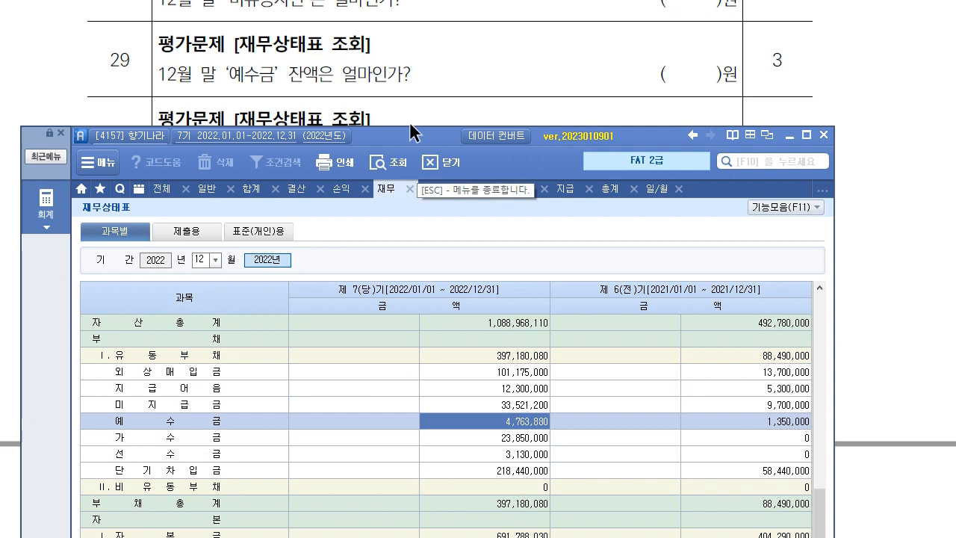
Read 자본금 691,788,030 and mark choice ① 691,788,030원 for question 30.
scroll(411, 97, down, 2)
scroll(409, 88, down, 1)
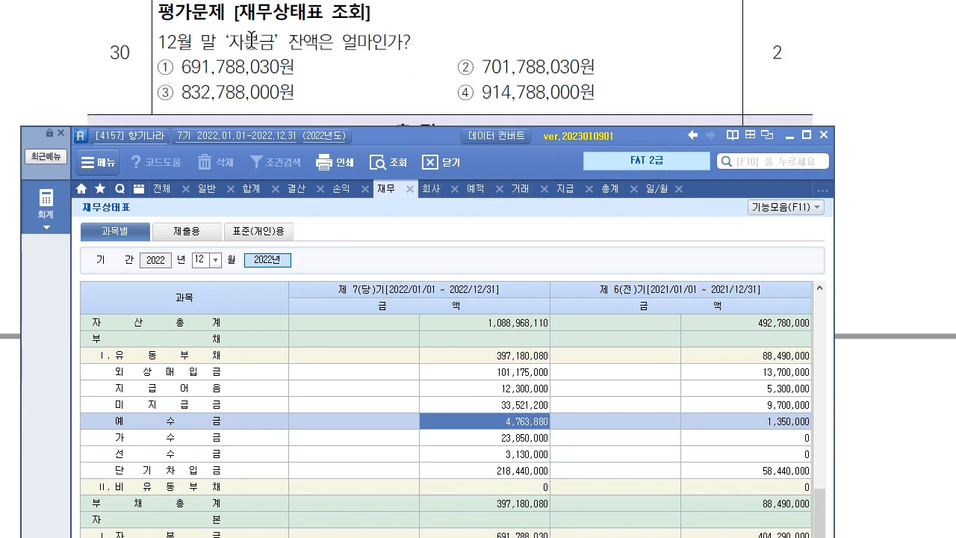
drag(411, 139, 407, 125)
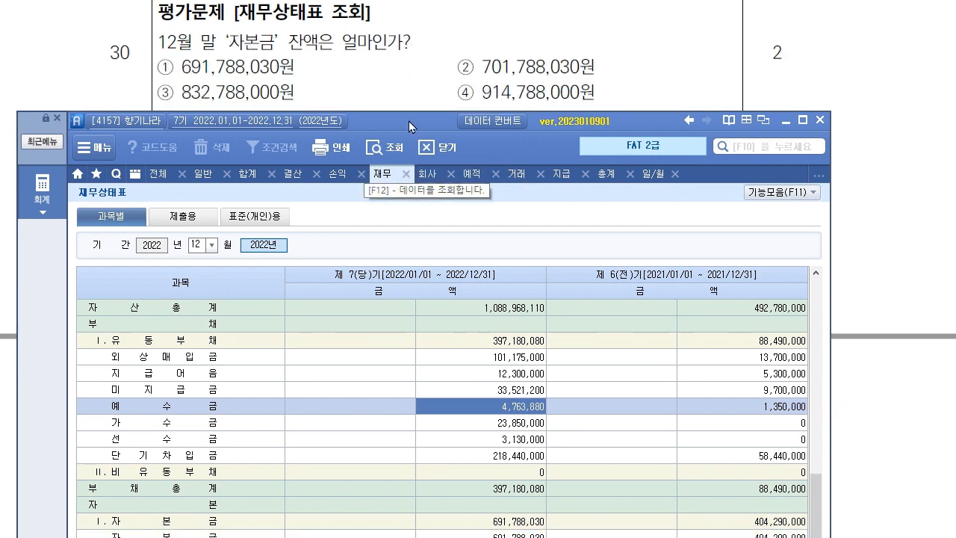
click(510, 526)
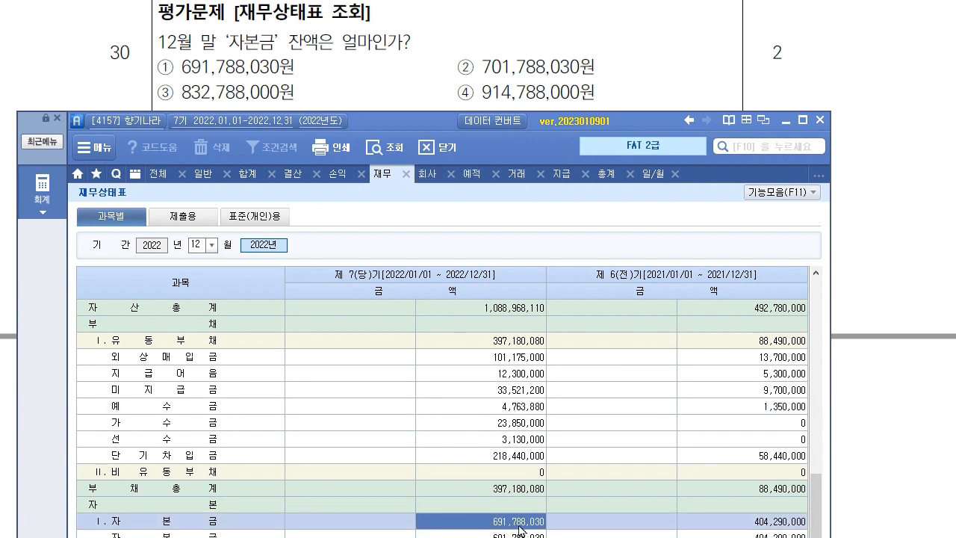
drag(158, 67, 293, 71)
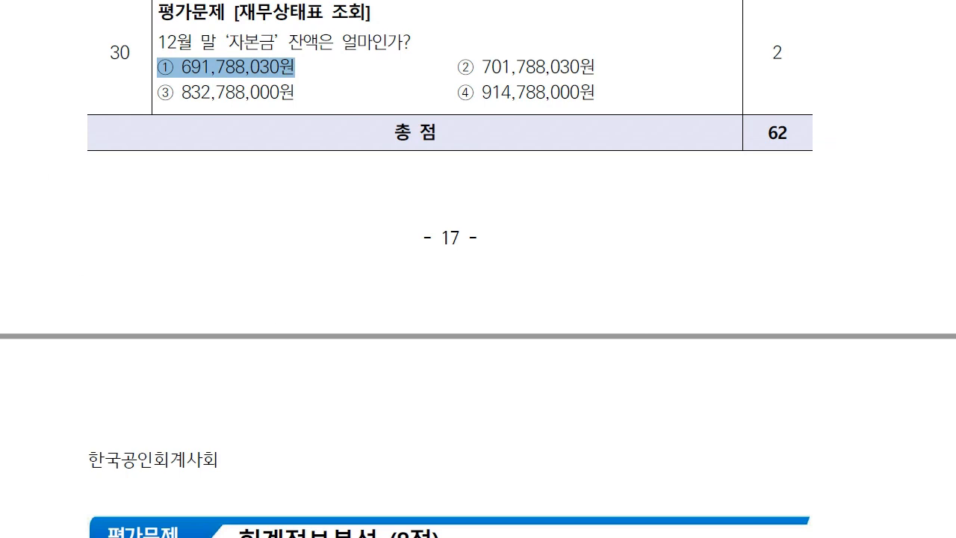
Bring up question 31 in the exam, highlight 전기, then return to Smart A lowered on screen.
click(635, 294)
scroll(512, 296, down, 8)
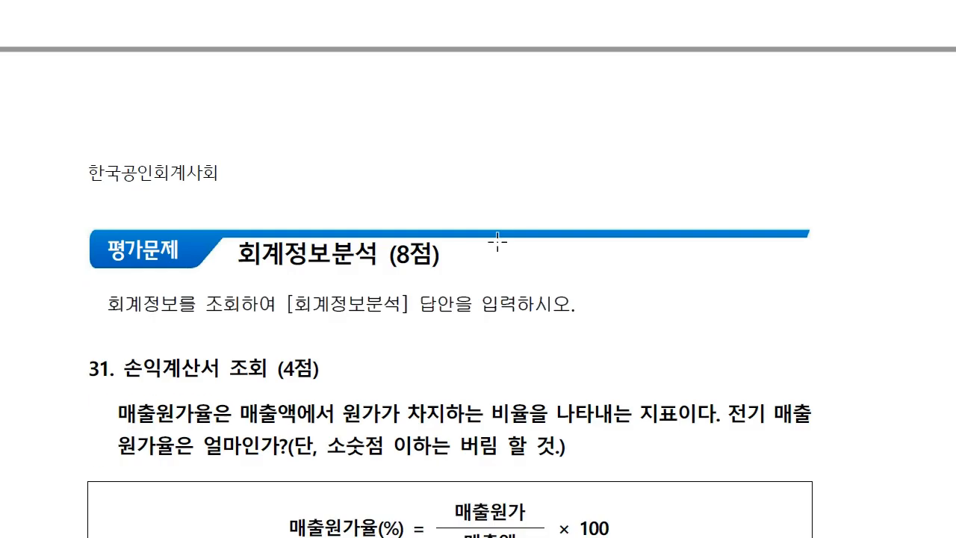
scroll(500, 212, down, 1)
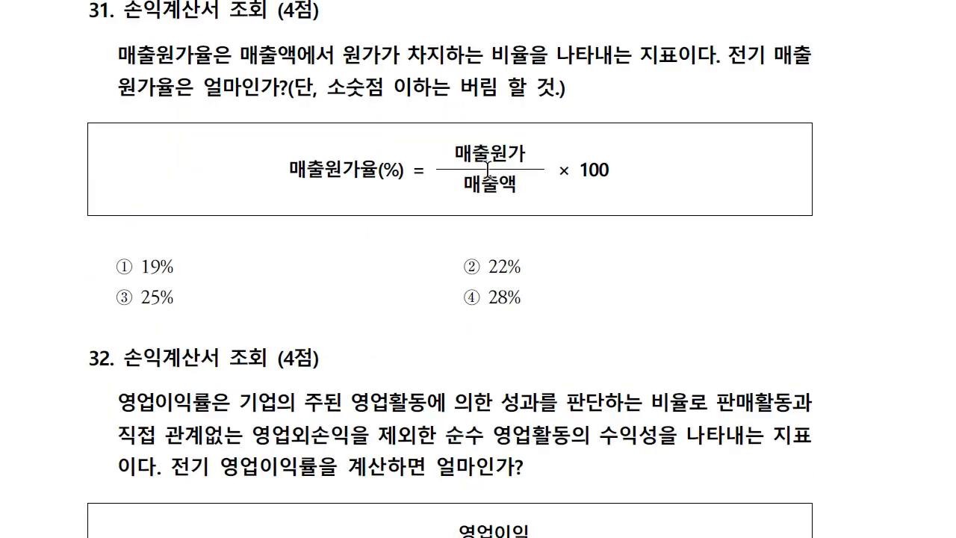
scroll(392, 36, down, 1)
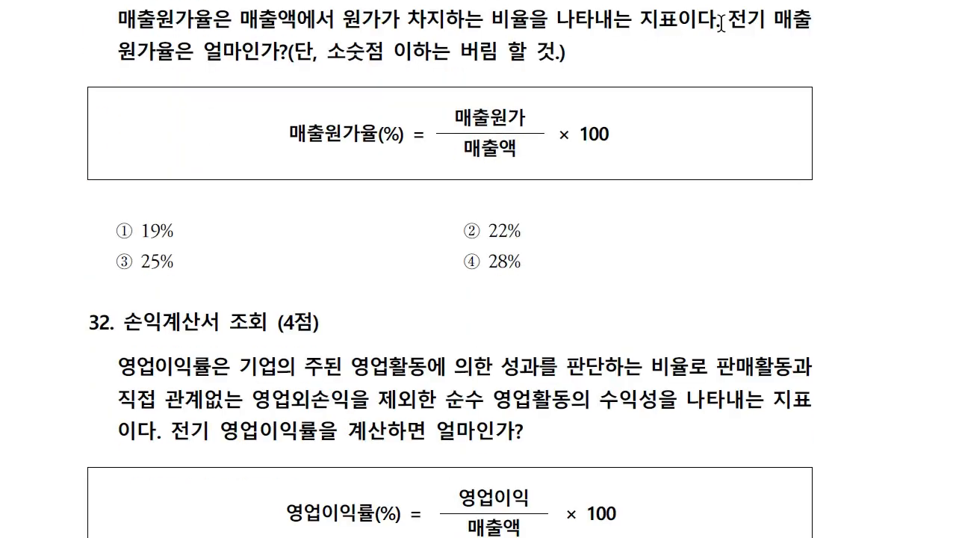
drag(720, 23, 755, 22)
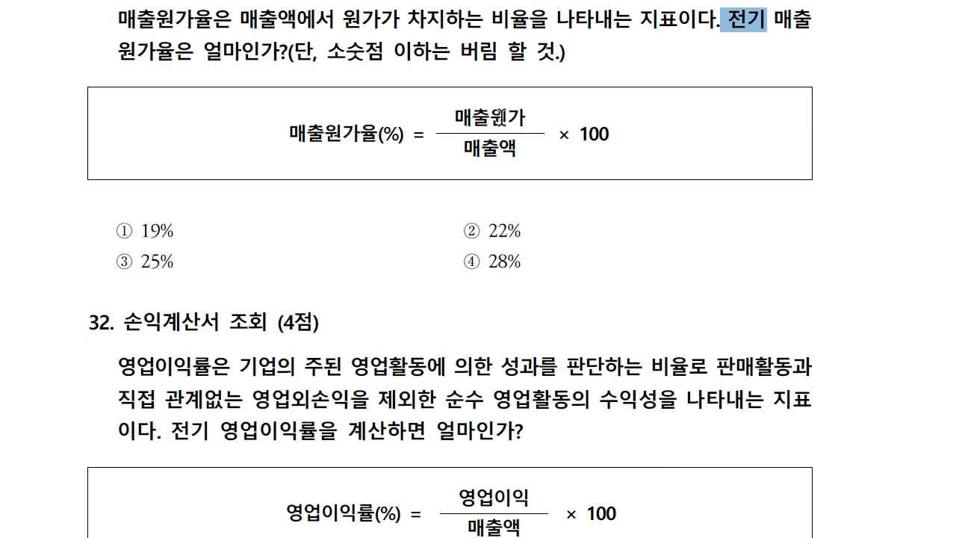
key(alt+Tab)
drag(421, 122, 430, 190)
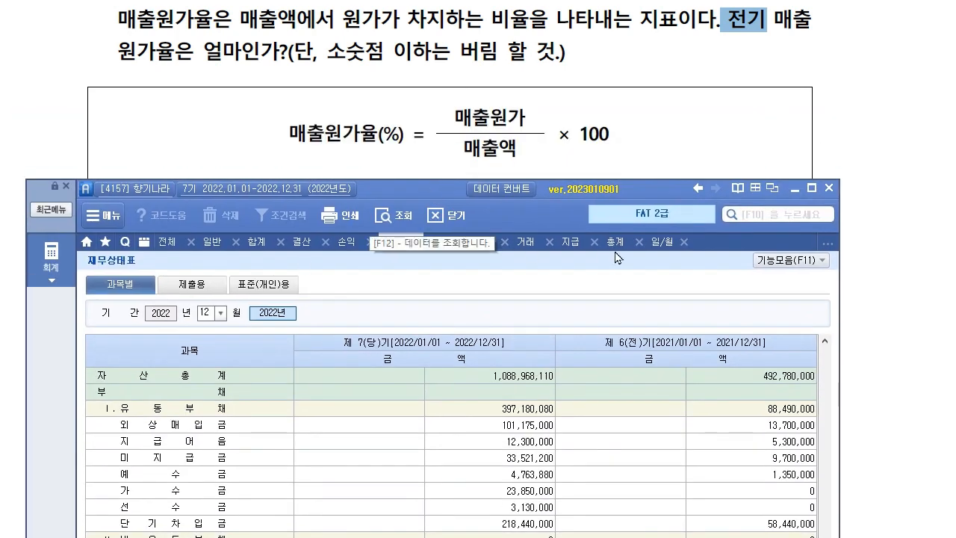
Read prior-year 매출액 197,500,000 and 상품매출원가 38,000,000, then mark answer ① 19%.
click(346, 243)
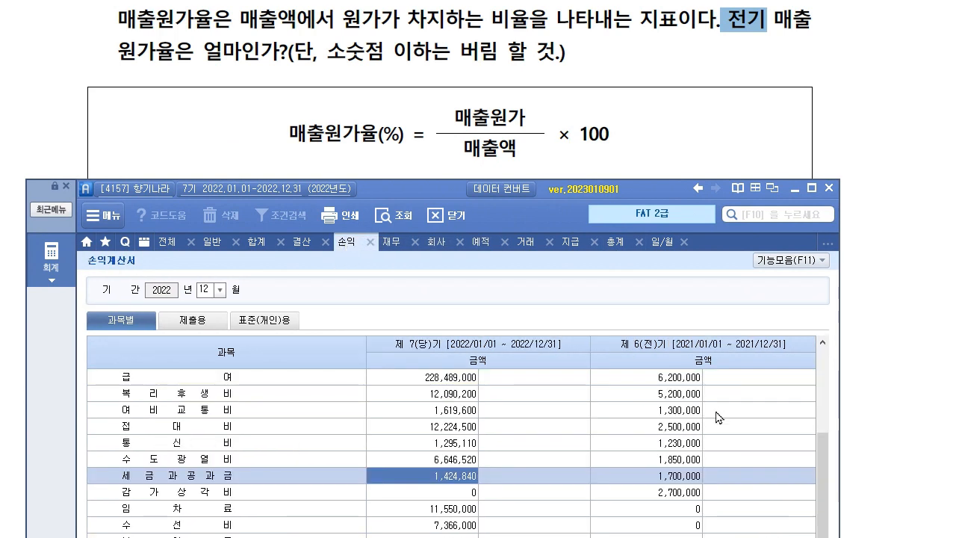
scroll(717, 412, up, 3)
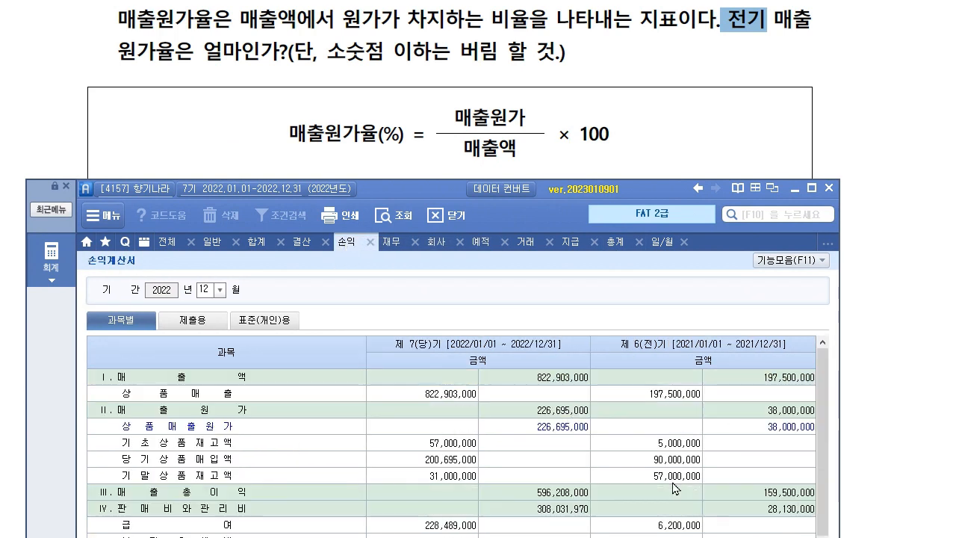
click(770, 429)
click(776, 381)
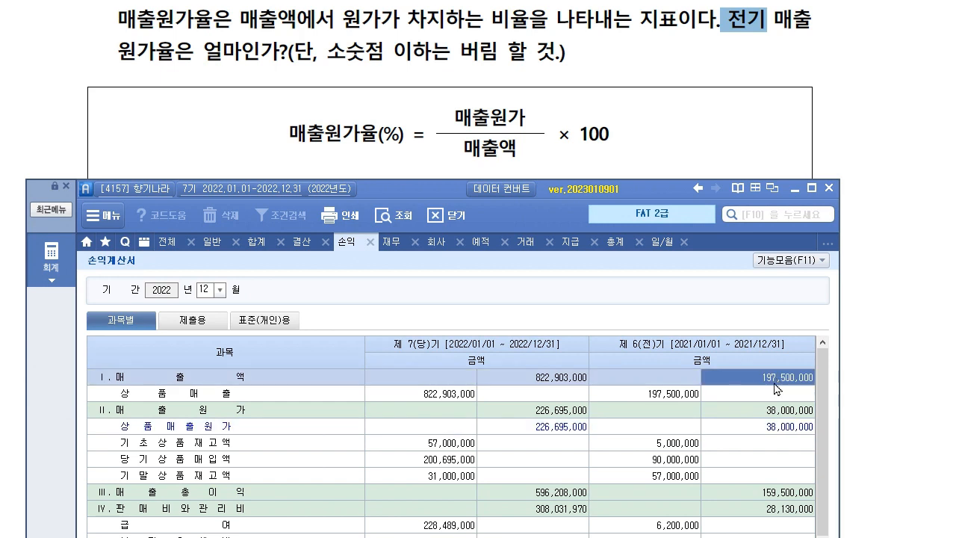
click(754, 427)
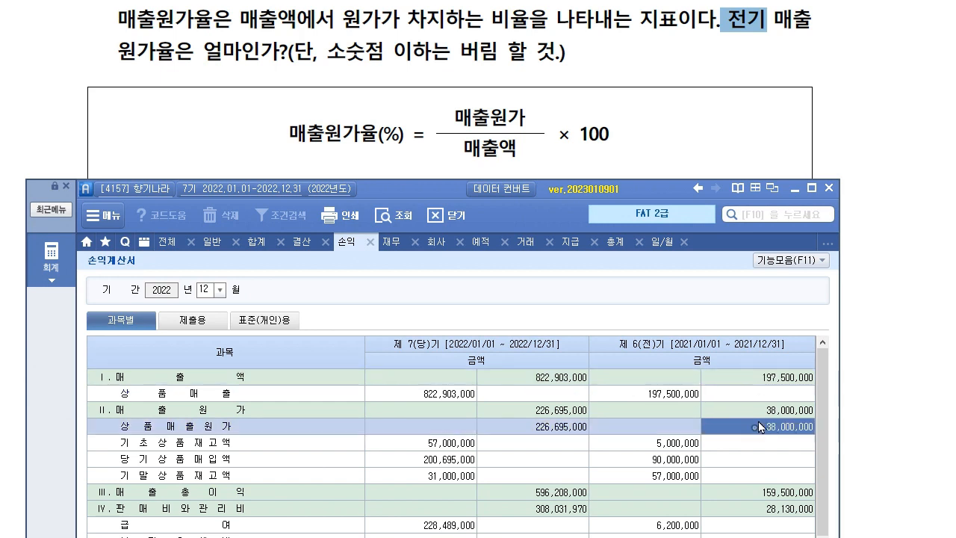
click(789, 378)
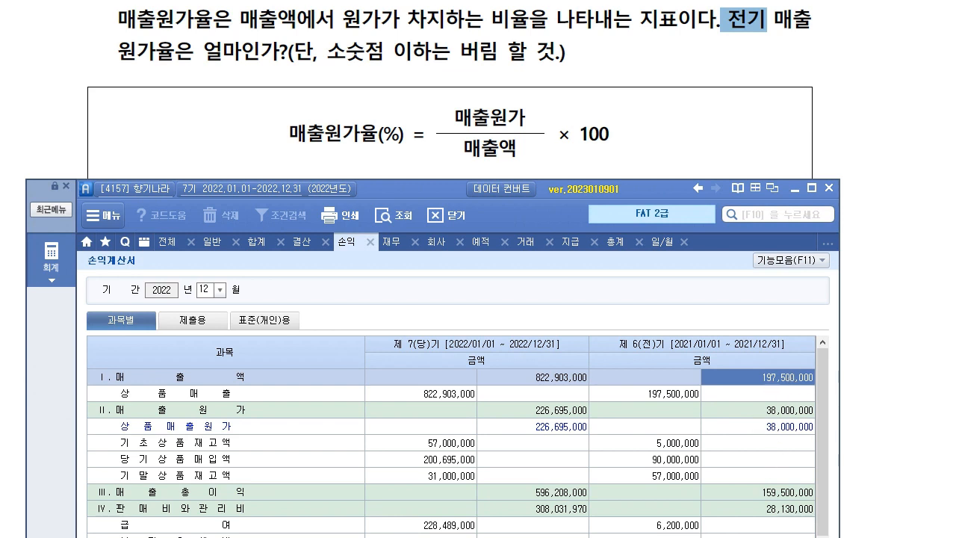
drag(400, 182, 412, 295)
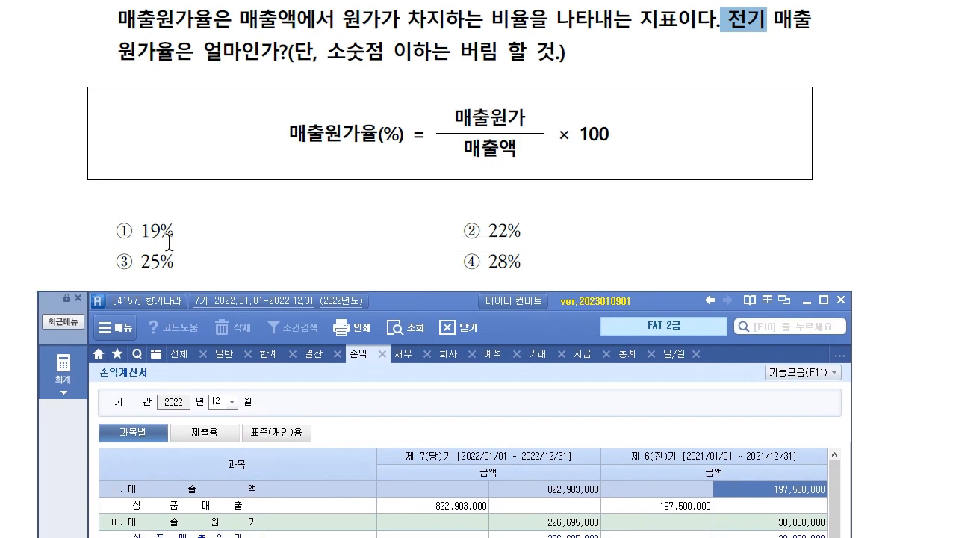
drag(119, 231, 174, 238)
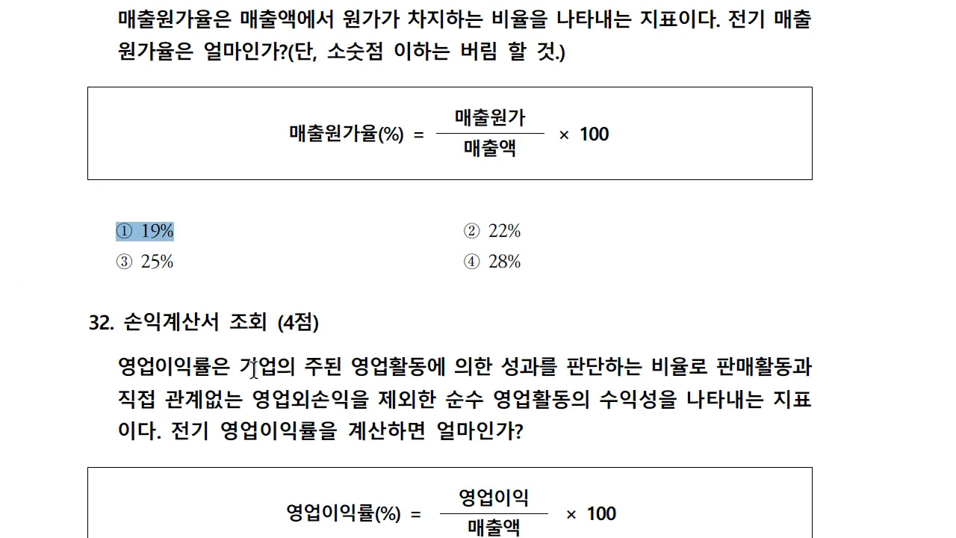
Scroll the exam to question 32 and highlight 전기 영업이익률을.
scroll(316, 328, down, 3)
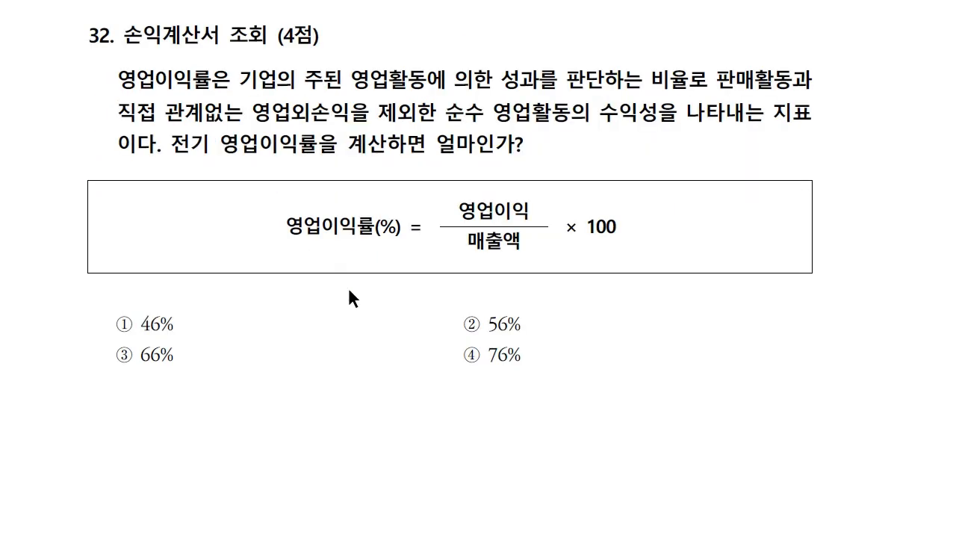
scroll(513, 196, down, 1)
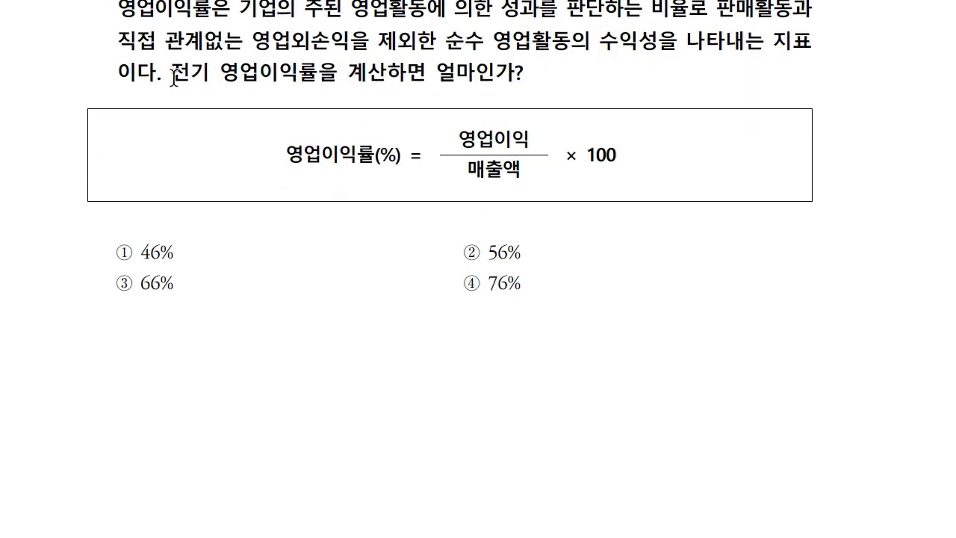
drag(173, 75, 297, 98)
scroll(508, 250, down, 1)
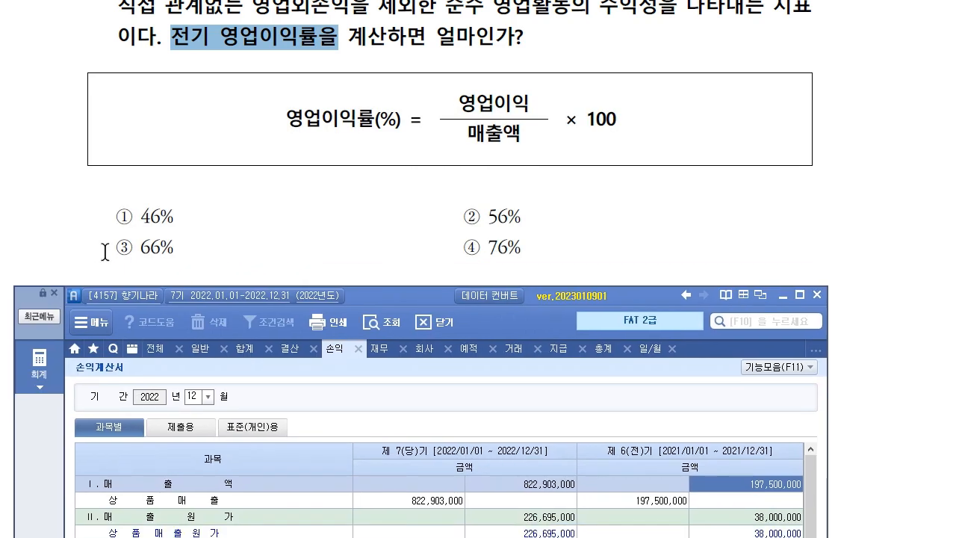
Mark ③ 66% as question 32's answer, then clear the highlight.
drag(102, 247, 203, 245)
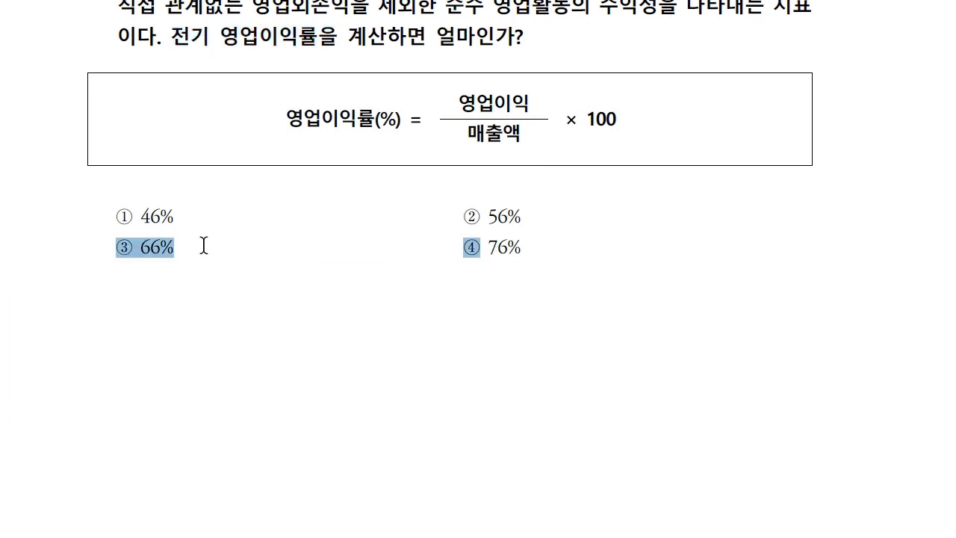
click(186, 234)
drag(114, 246, 174, 248)
scroll(360, 443, up, 5)
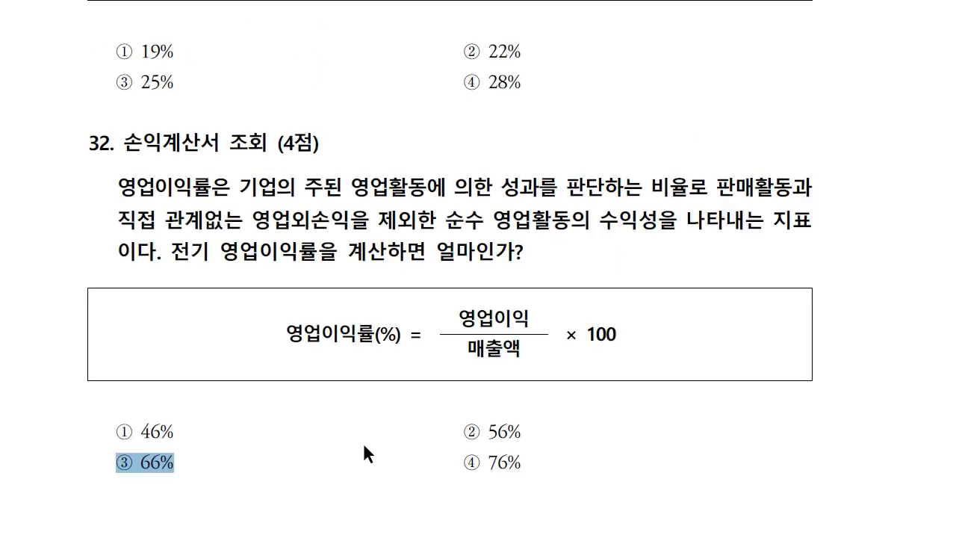
scroll(366, 453, up, 1)
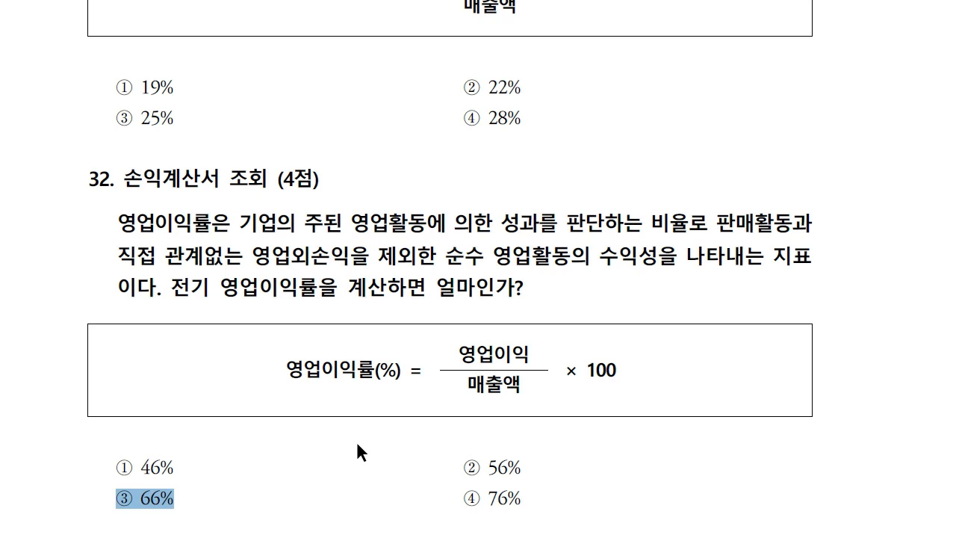
key(Right)
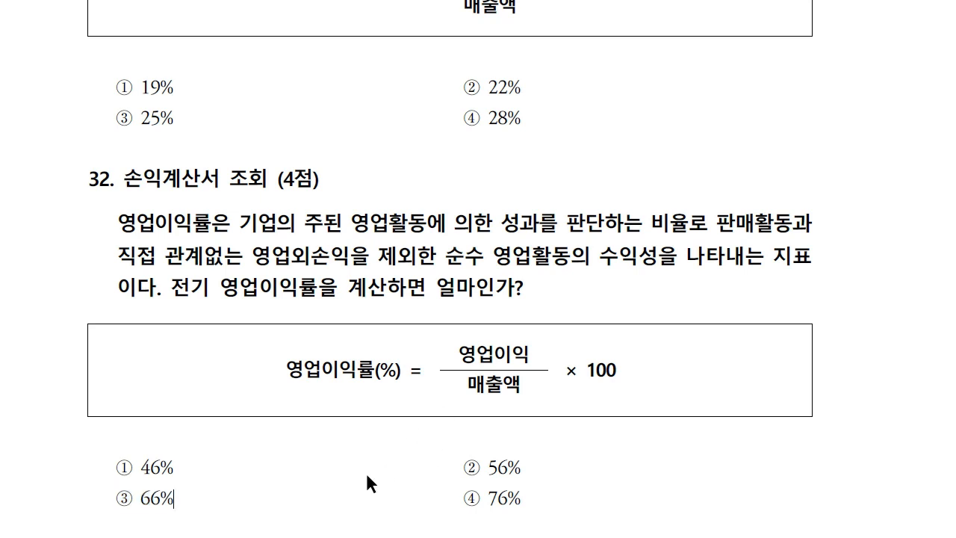